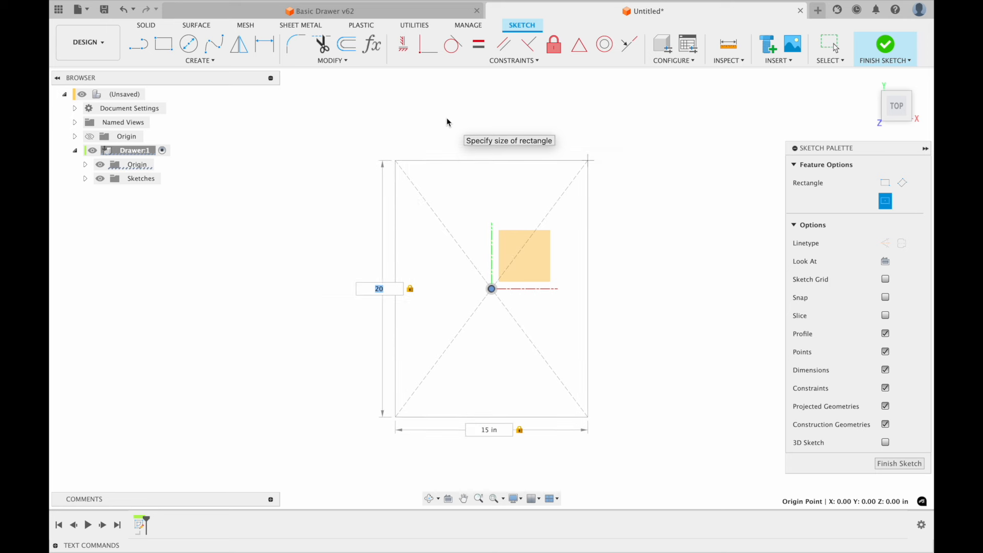
Step: Size the center rectangle at 20 in wide and 15 in tall and finish drawing it
text(20)
key(Tab)
key(BackSpace)
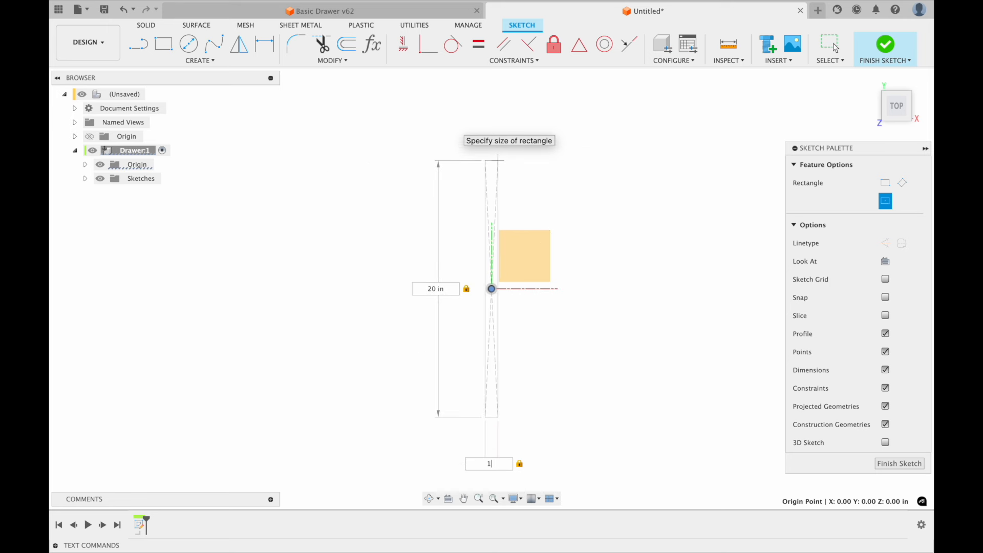
text(20)
key(Tab)
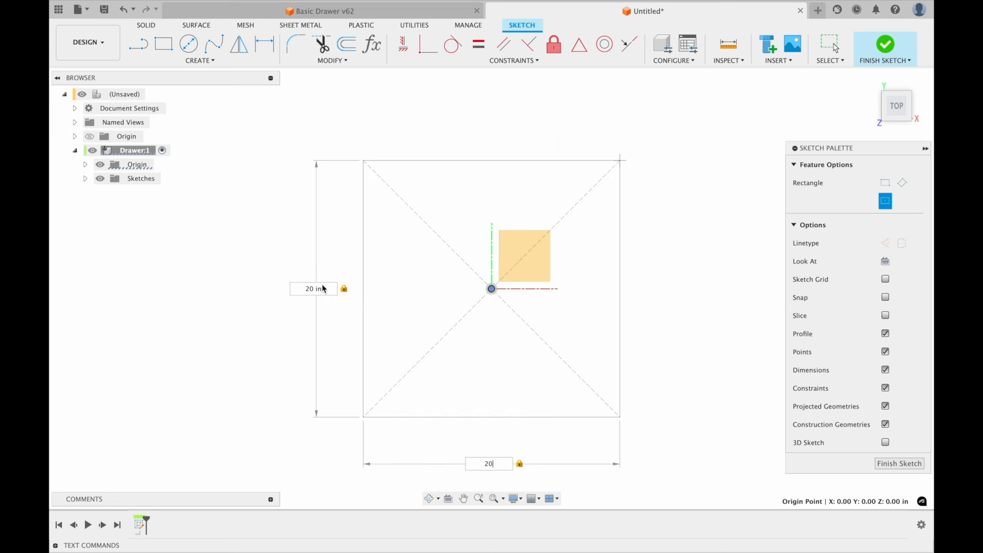
text(15)
key(Tab)
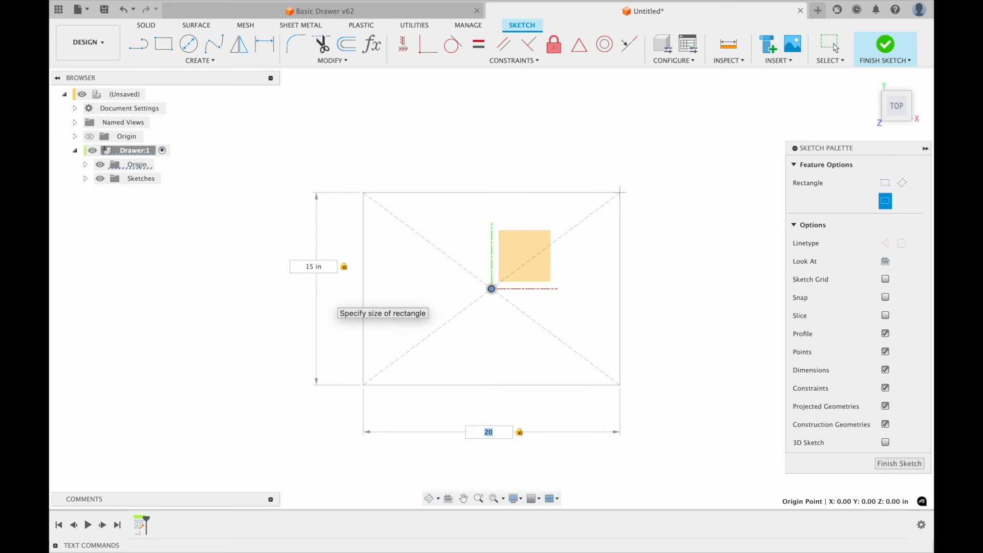
key(Return)
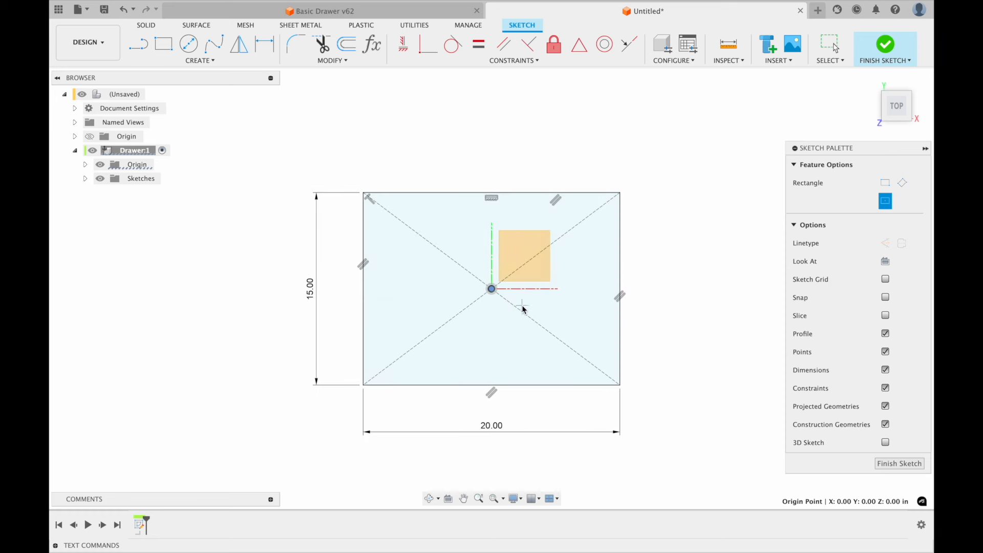
key(Escape)
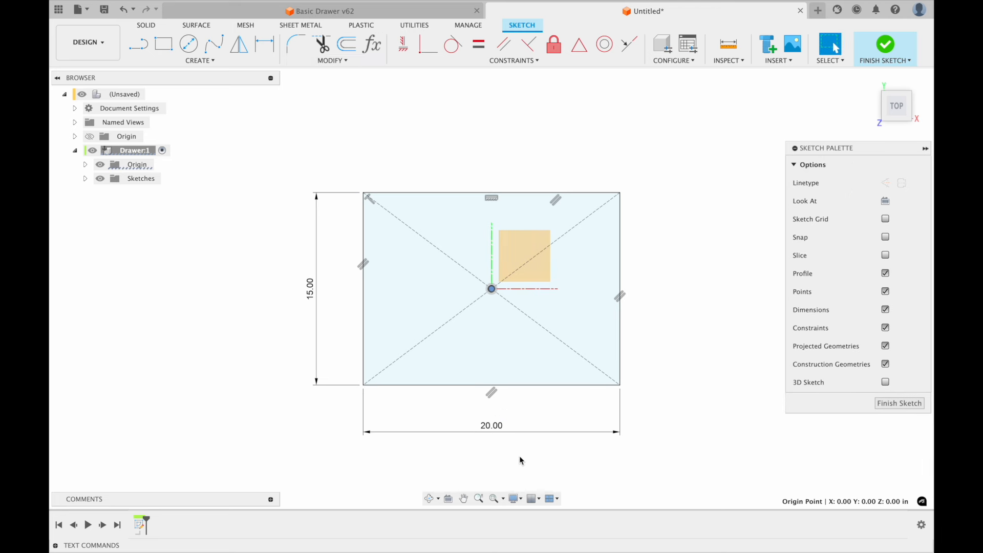
Step: Start an offset of the rectangle's outline, turn off chain selection, and clear the selected curves
scroll(582, 370, up, 2)
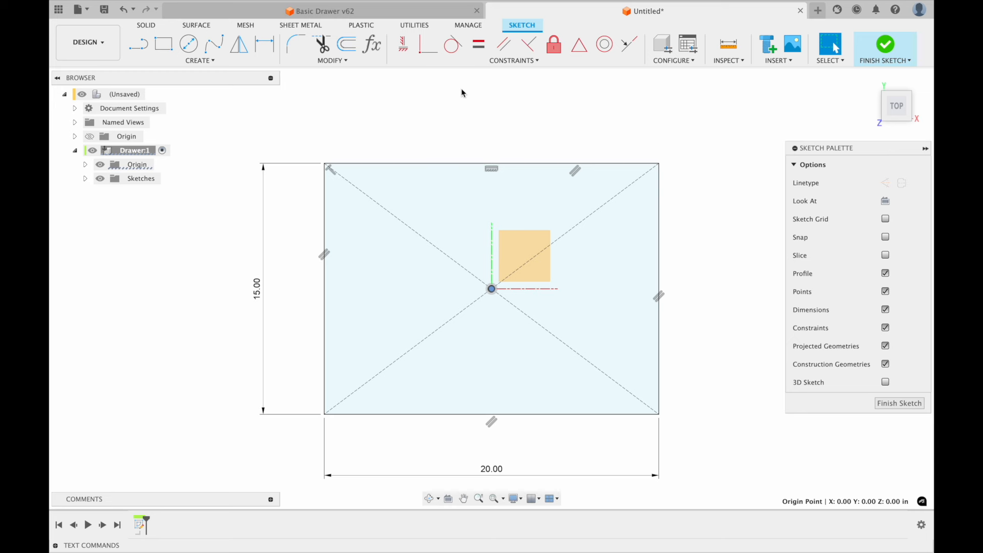
key(o)
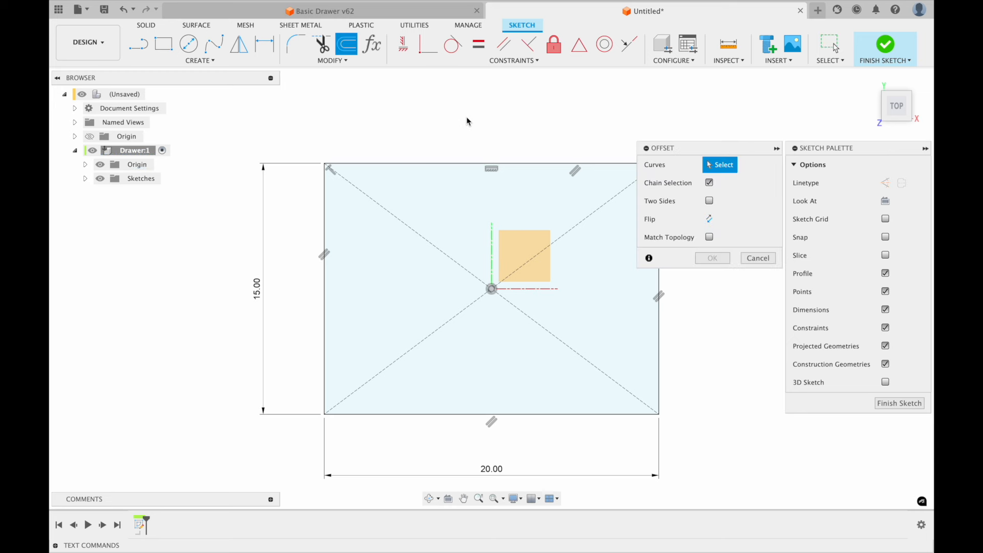
click(445, 165)
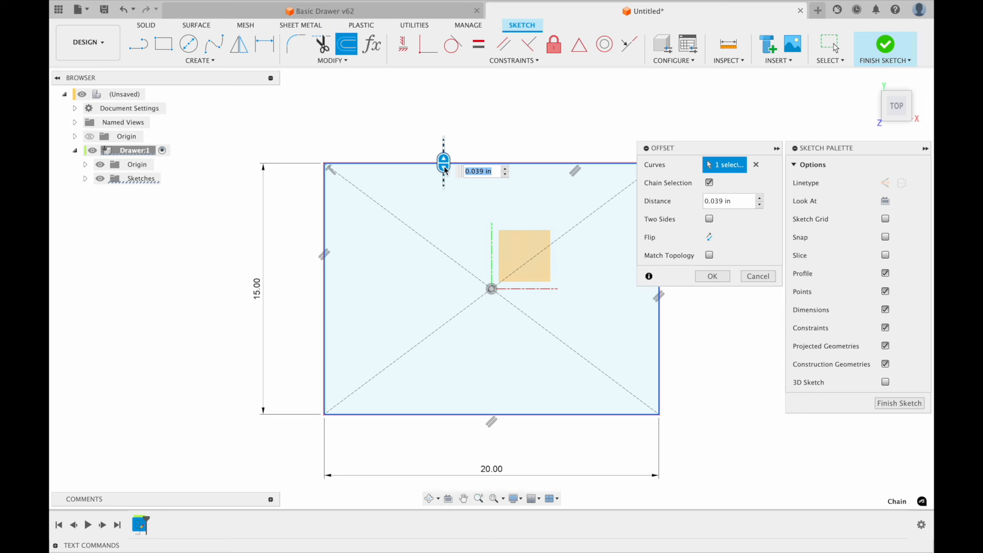
drag(444, 161, 443, 183)
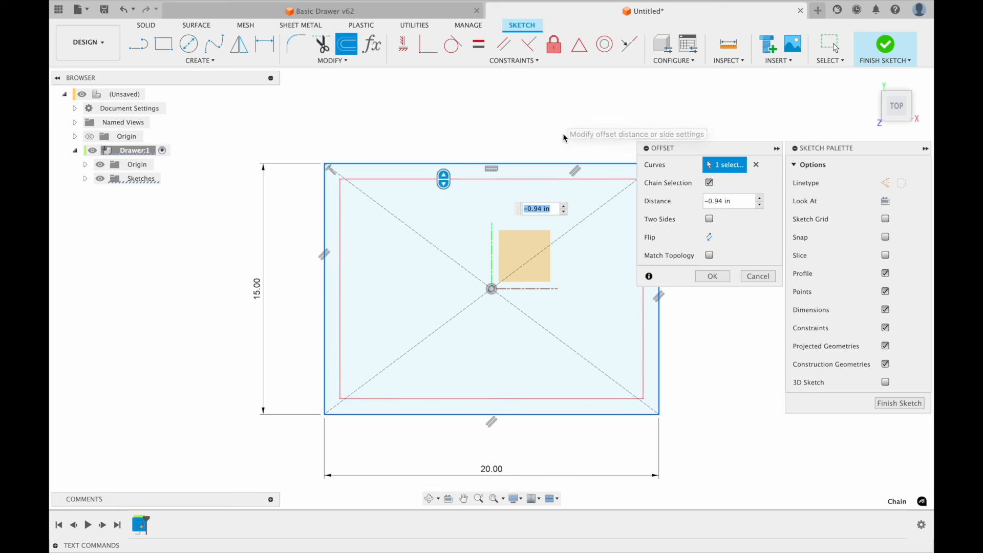
click(710, 183)
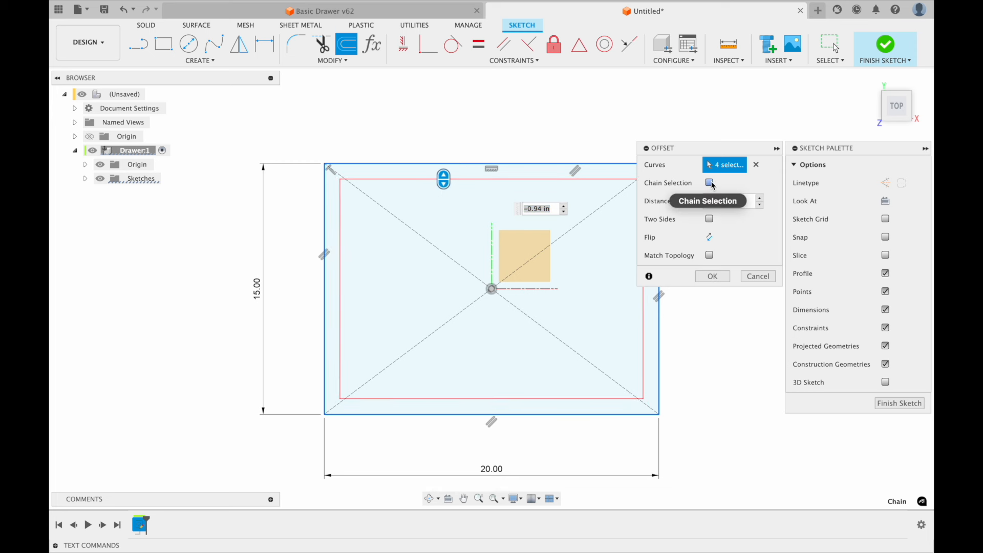
drag(444, 182, 443, 180)
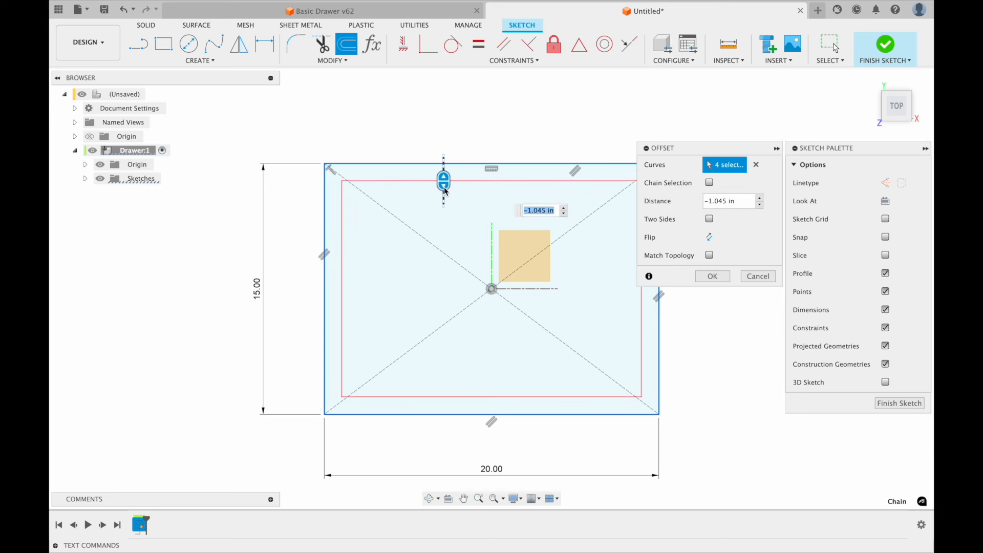
click(756, 165)
Step: Offset only the rectangle's upper edge inward, with a distance of -0.75 in
click(515, 163)
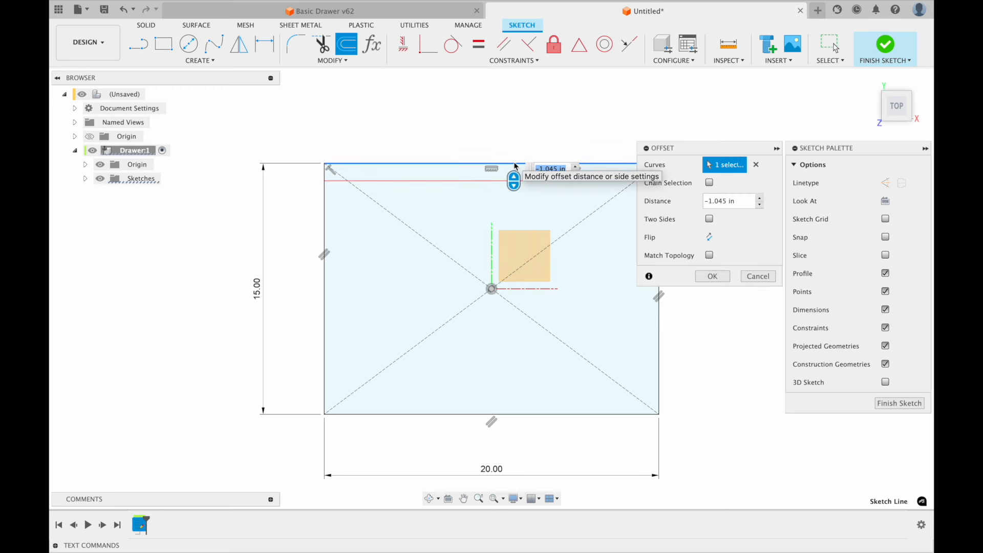
click(745, 208)
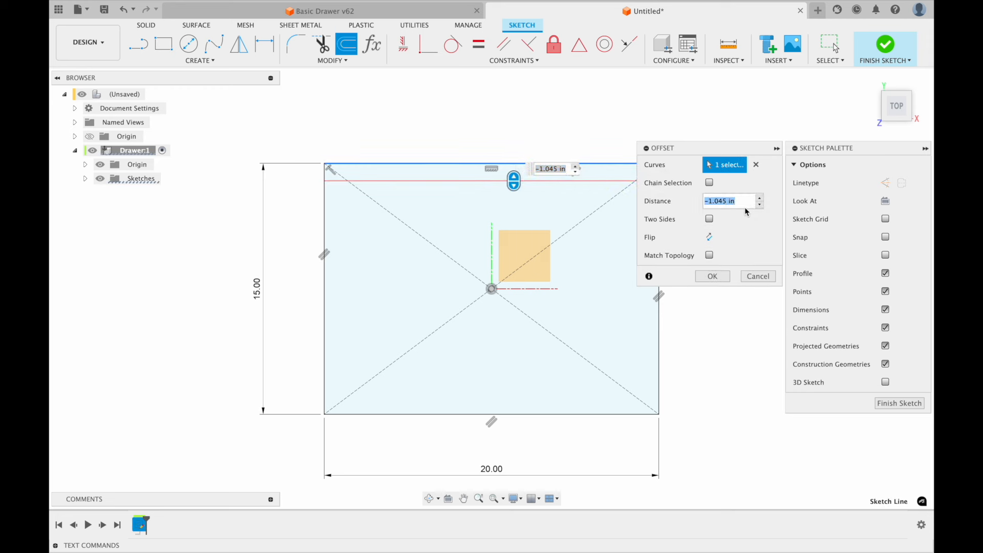
text(3/4)
key(Tab)
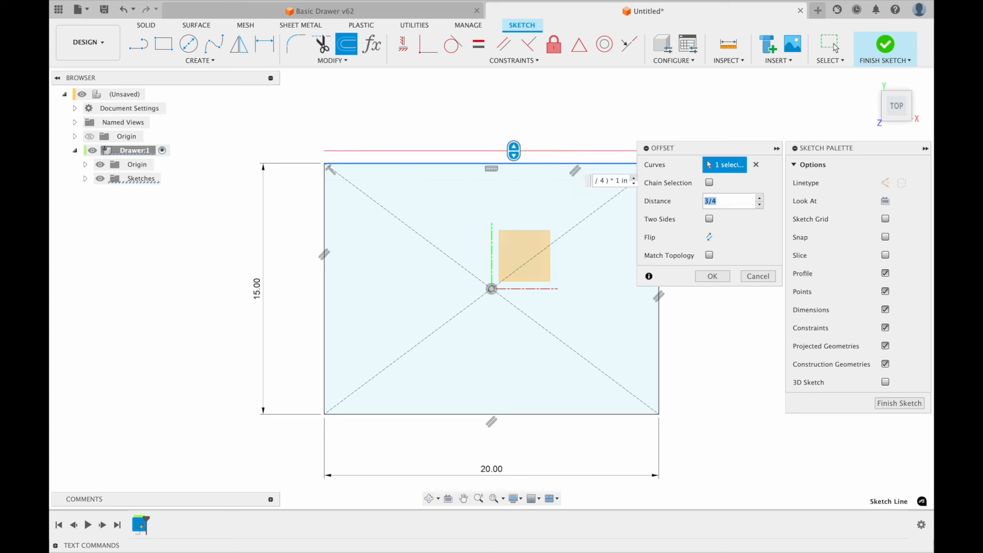
key(Tab)
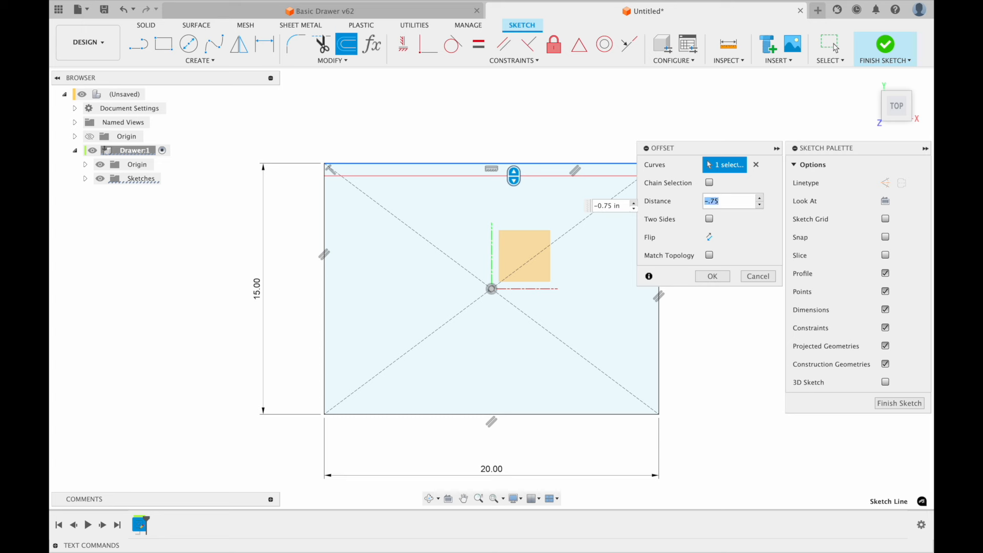
click(715, 277)
Step: Offset the rectangle's right edge inward, with a distance of -0.75 in
click(657, 241)
click(660, 234)
key(o)
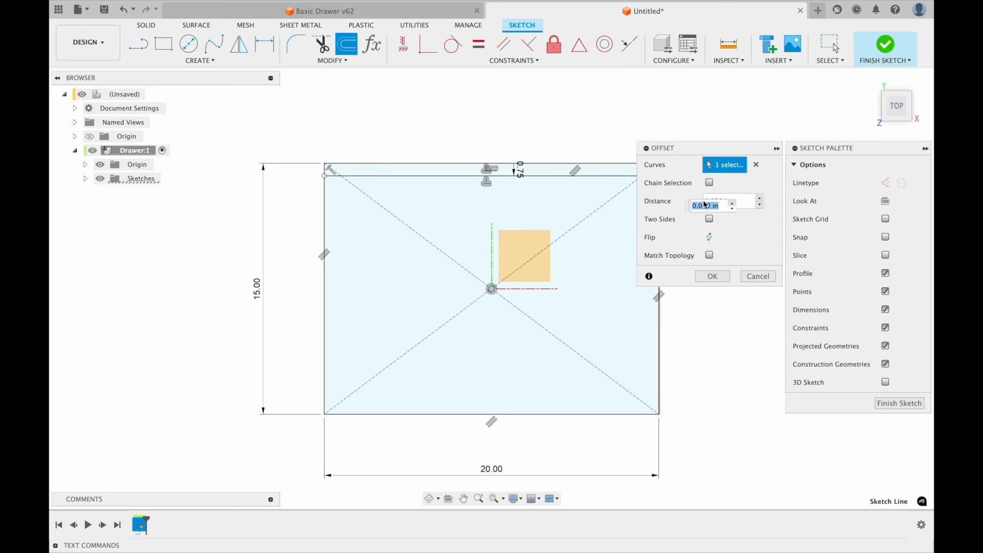
drag(729, 156, 760, 123)
double_click(749, 167)
text(-.75)
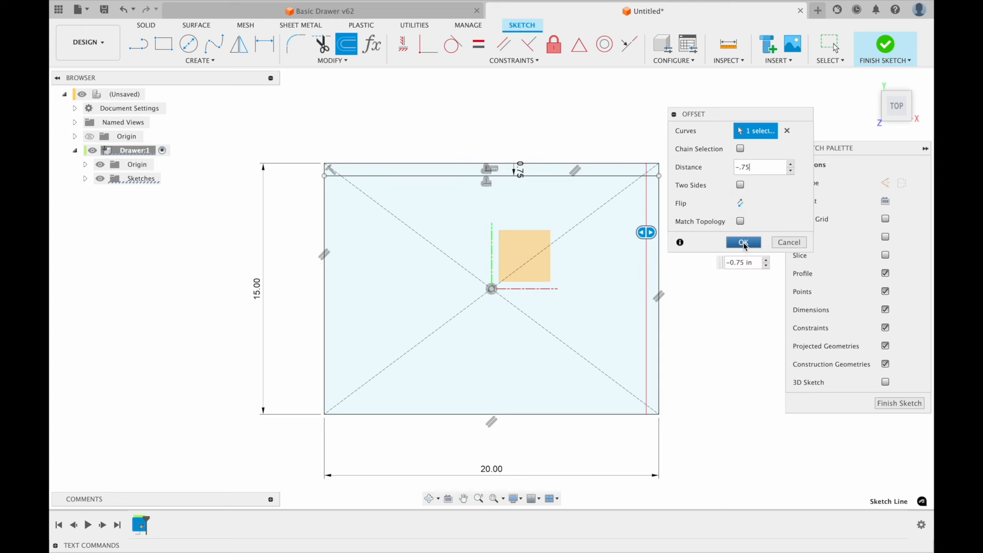
click(743, 242)
Step: Offset the rectangle's lower edge and left edge inward separately, each with a distance of -0.75 in
click(554, 418)
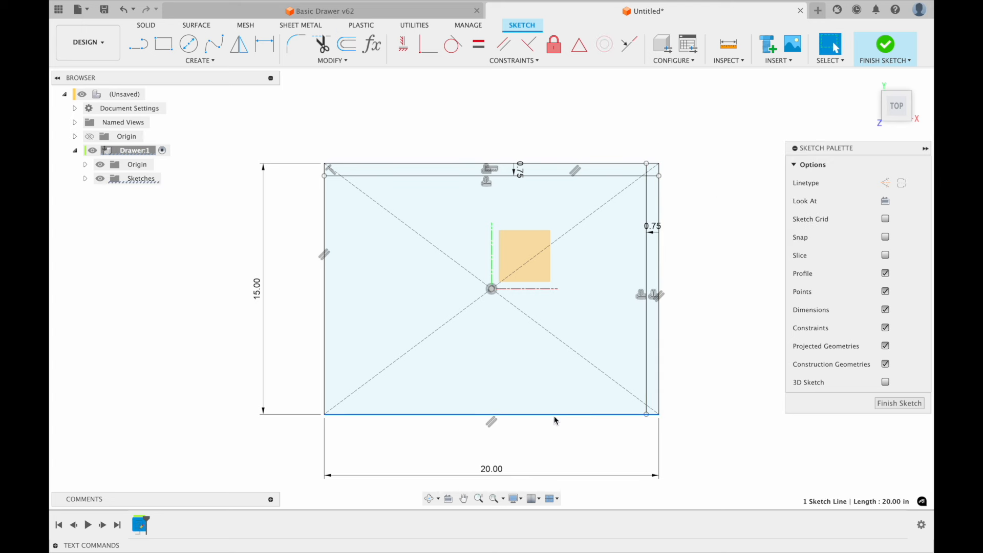
text(o-.75)
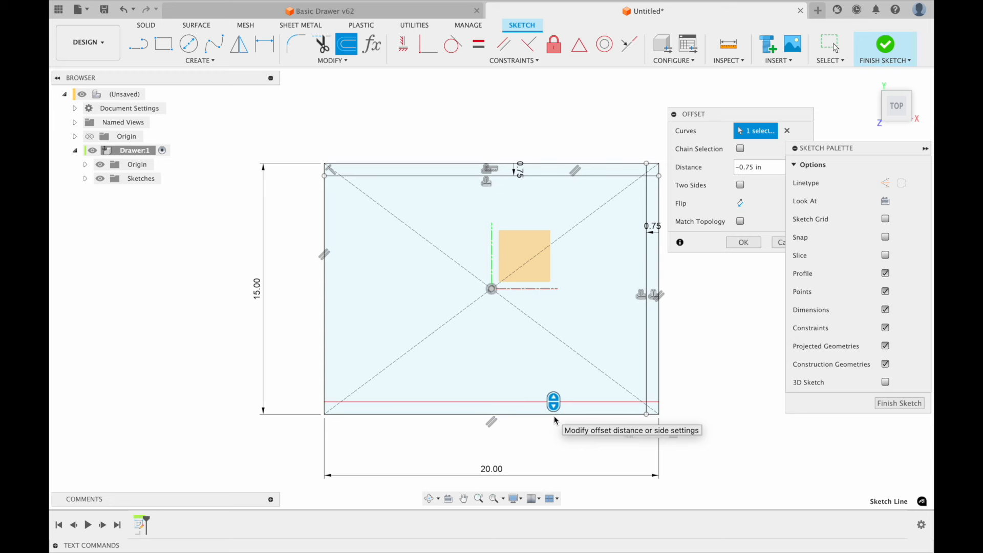
key(Return)
click(324, 333)
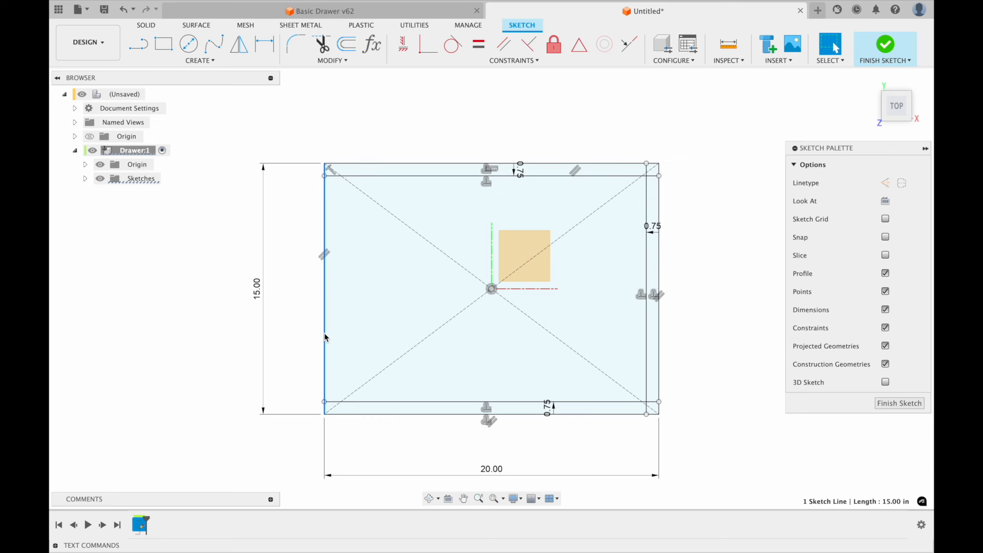
text(o)
text(-.75)
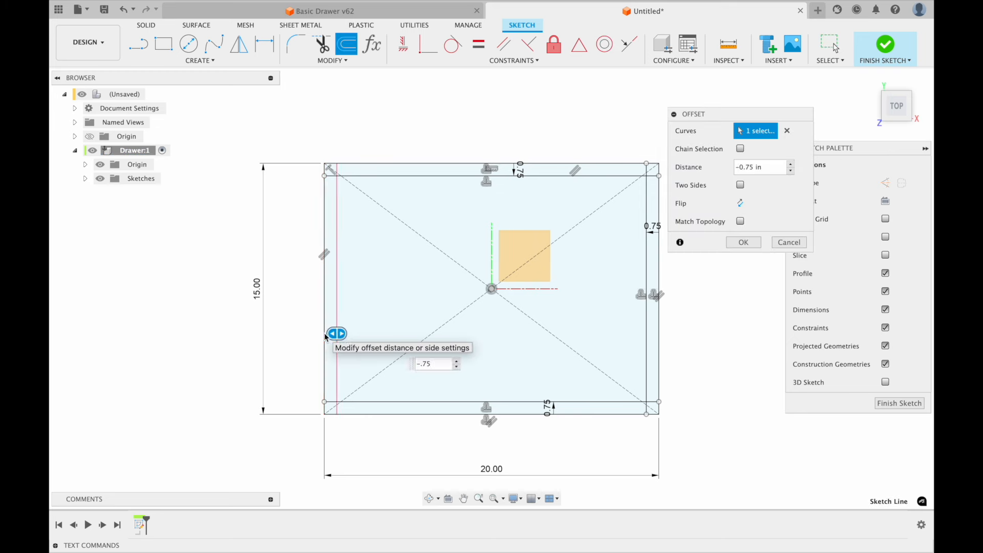
key(Return)
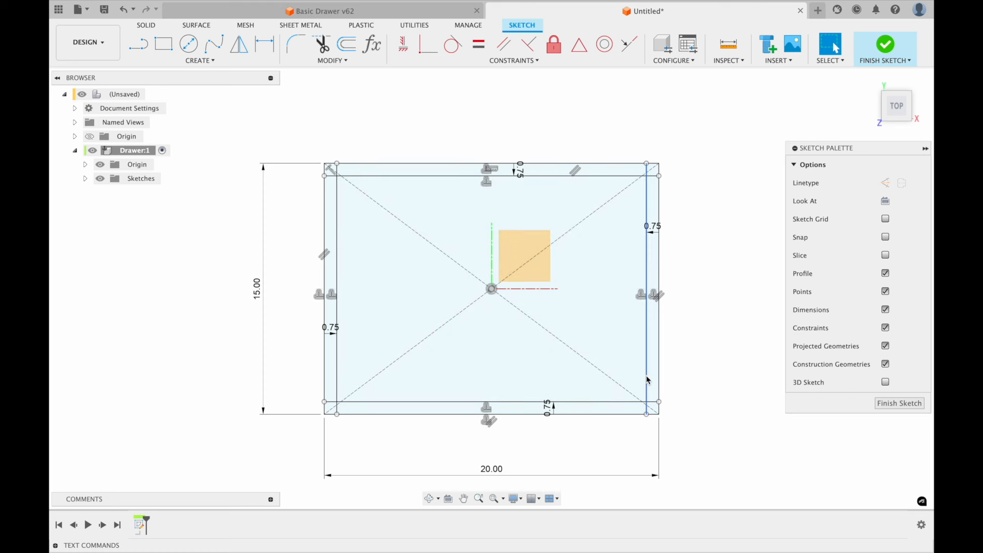
Step: Finish the sketch and rename it Drawer Base
shift+middle_drag(641, 384, 824, 418)
click(882, 403)
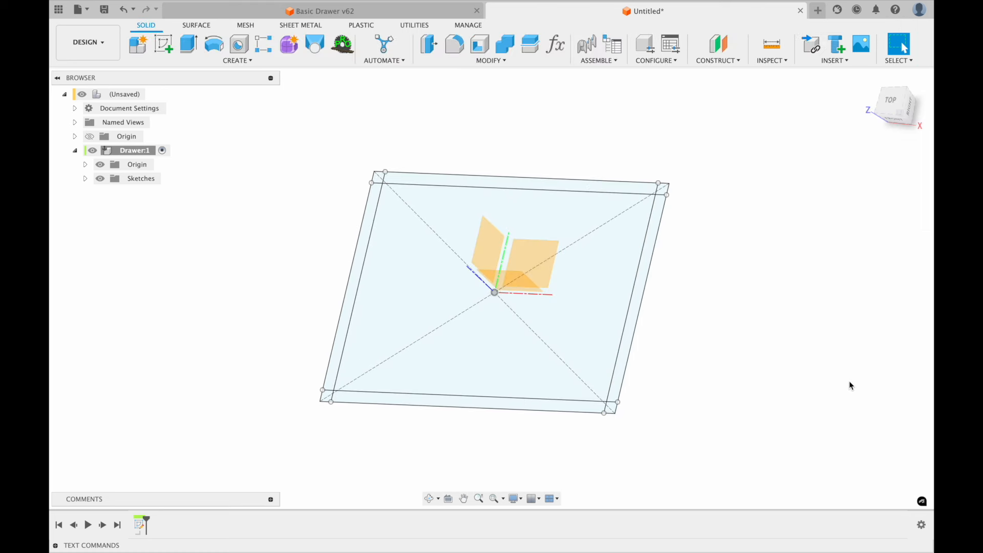
click(85, 178)
click(158, 196)
click(157, 197)
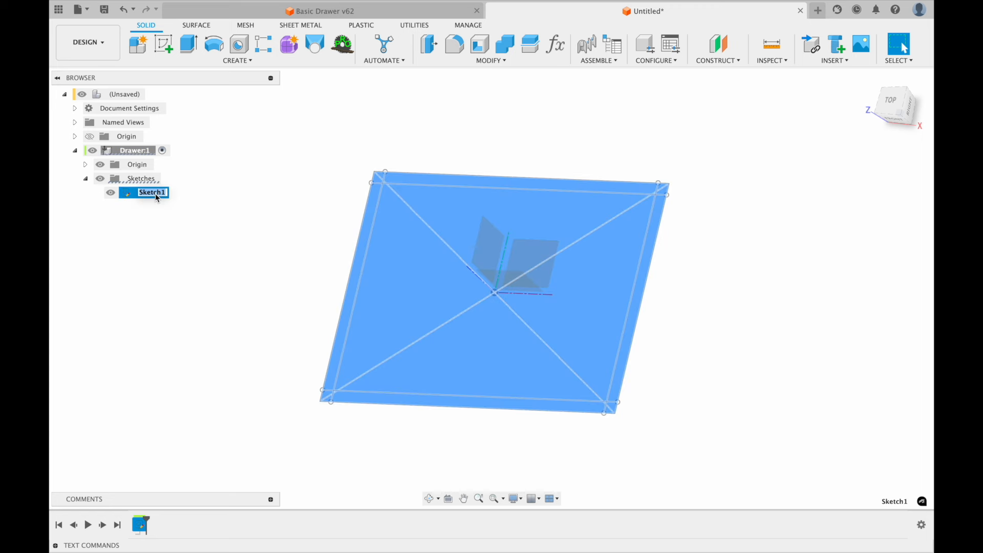
text(Drawer Base)
key(Return)
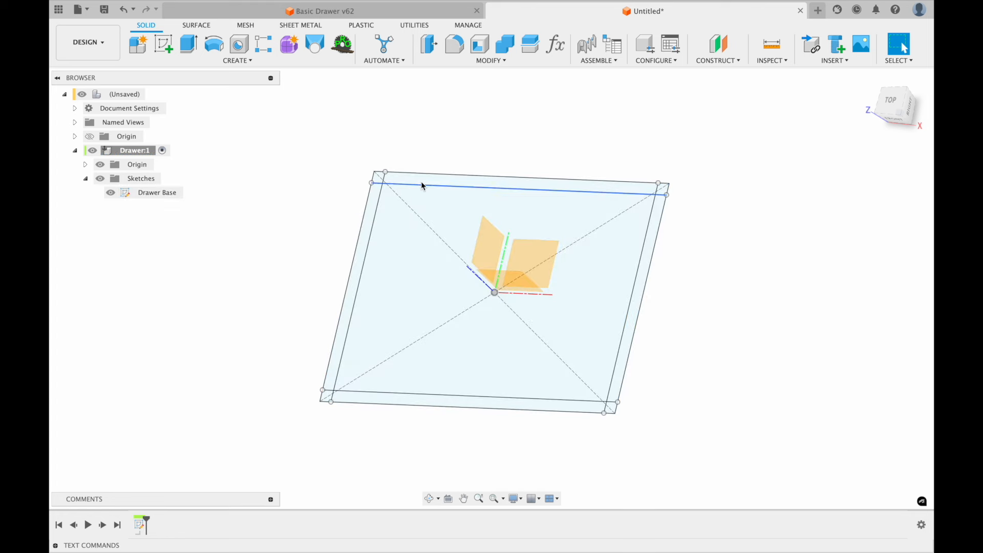
Step: Extrude the sketch's back strip, including both corner squares, 6 in upward as a new body
scroll(430, 200, up, 1)
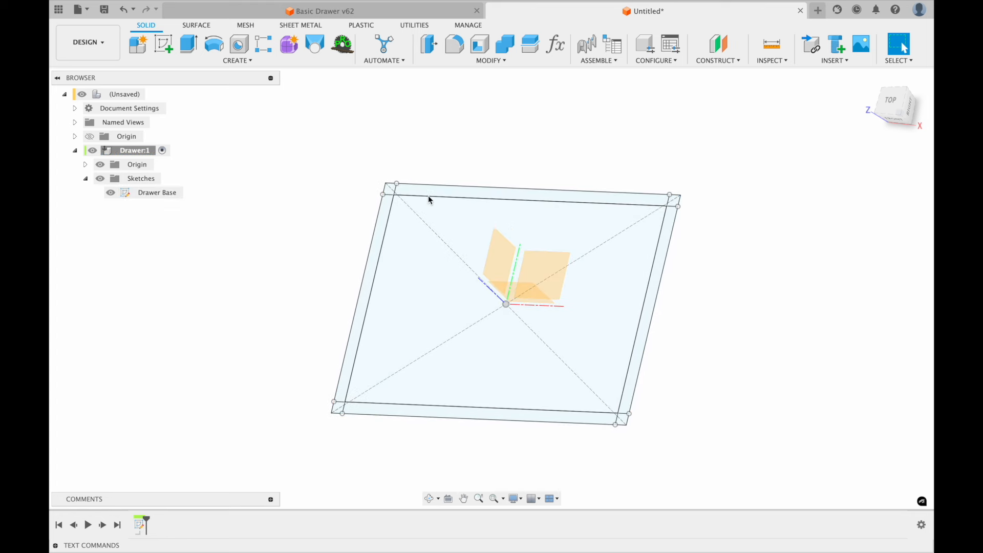
shift+scroll(430, 200, down, 3)
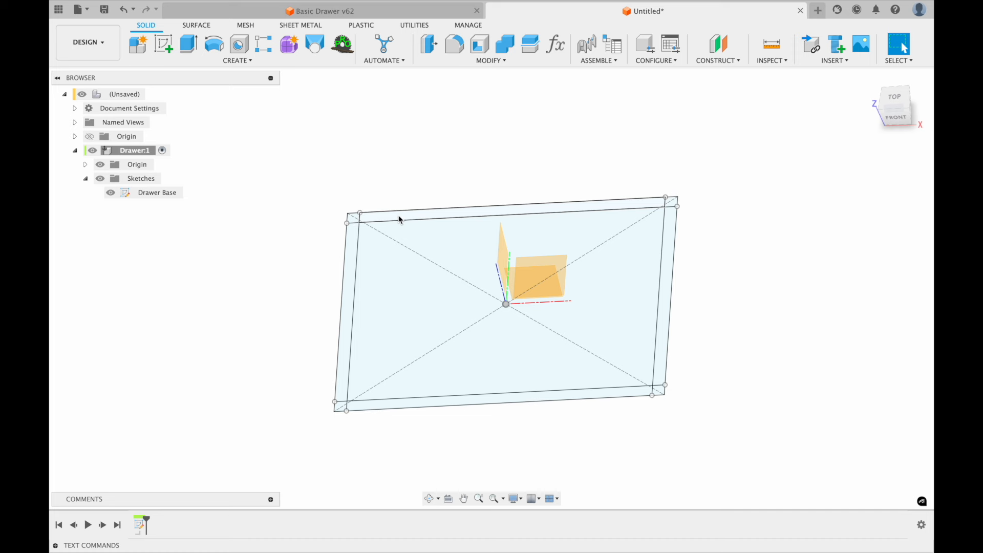
scroll(400, 220, up, 2)
click(314, 195)
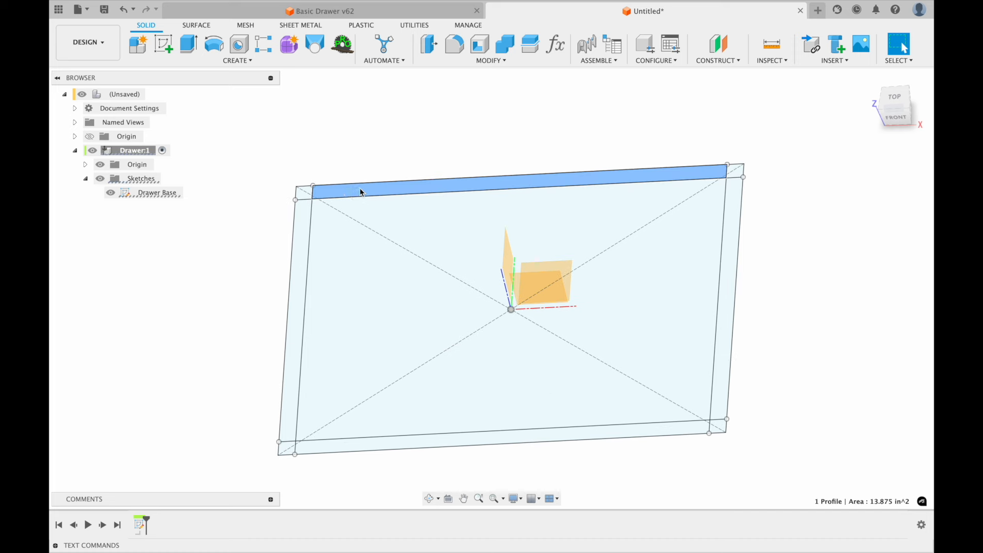
shift+click(303, 192)
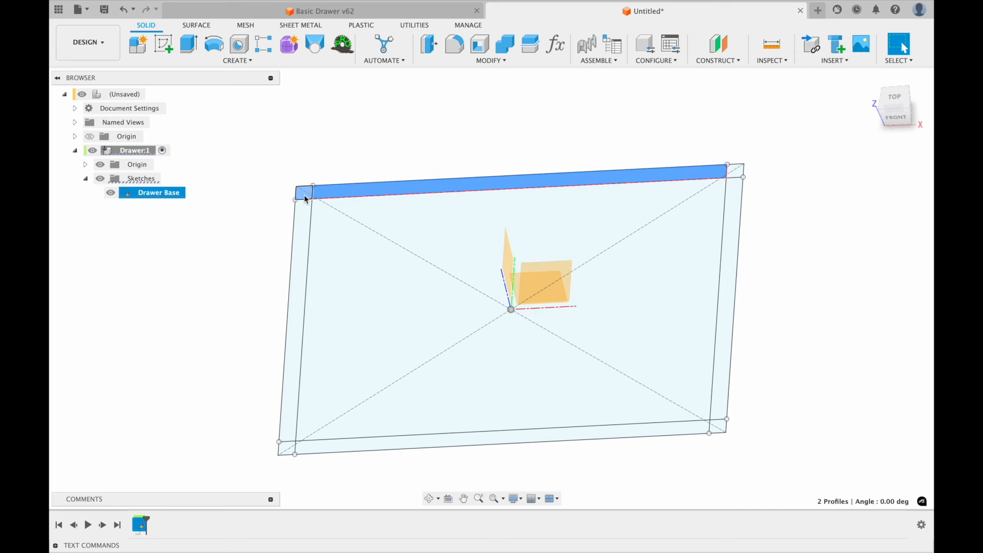
shift+click(737, 172)
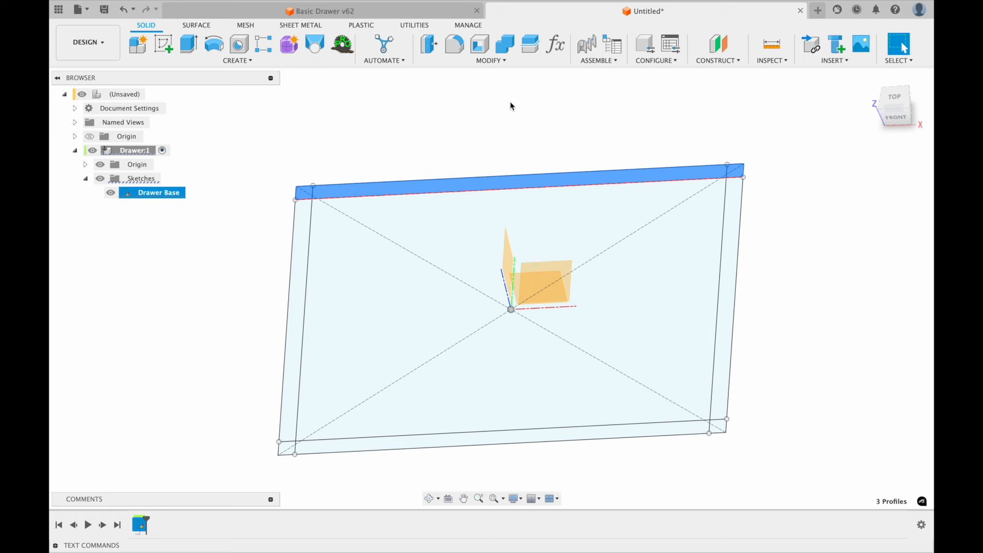
key(e)
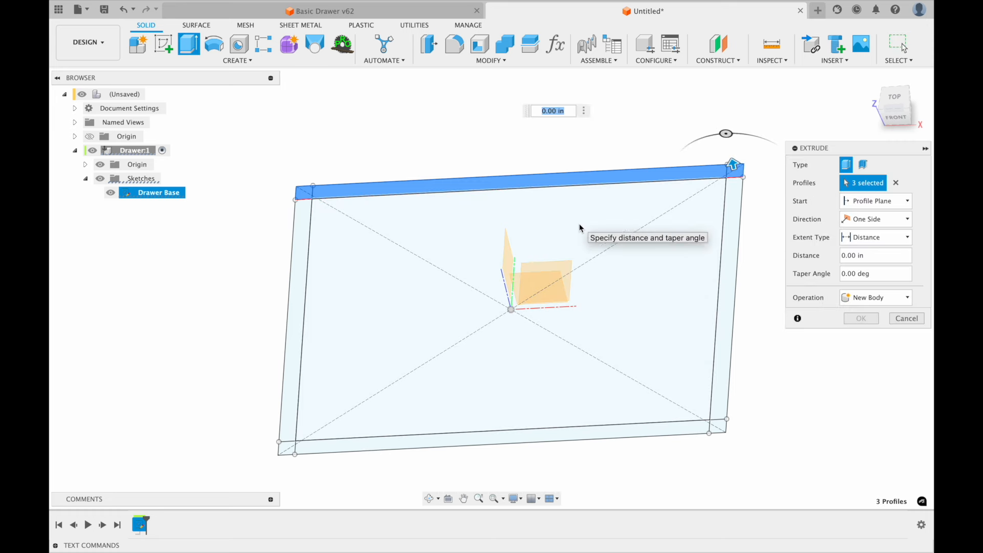
click(872, 258)
text(6)
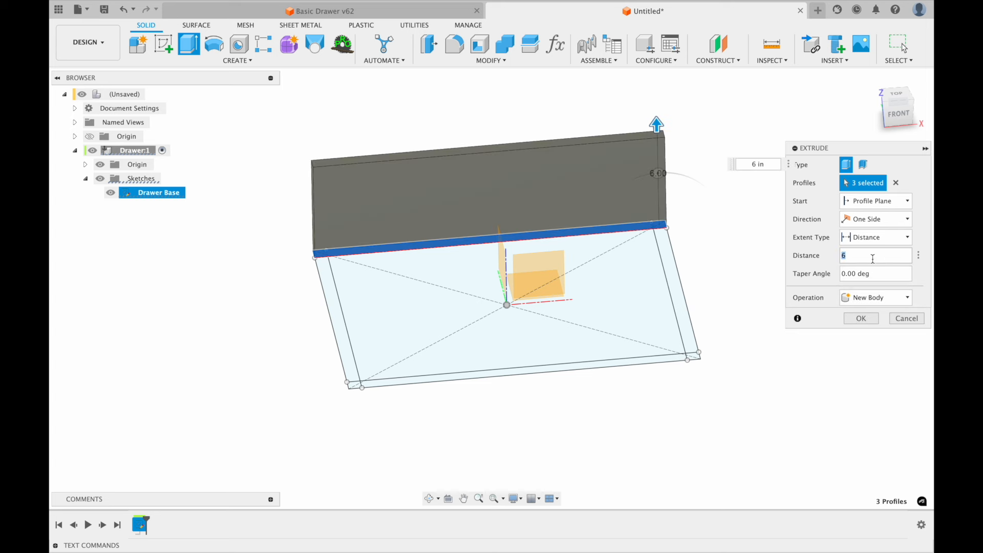
click(858, 319)
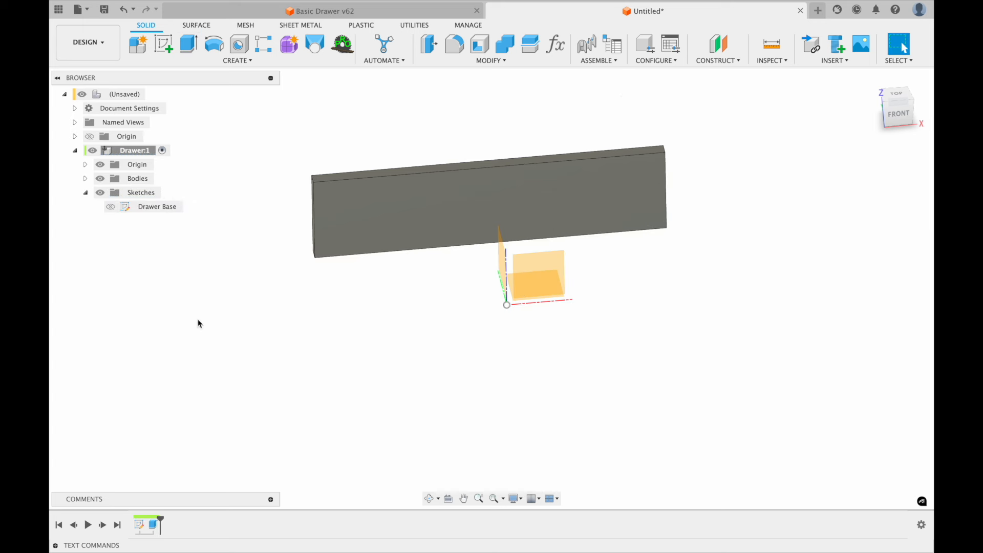
Step: Show the Drawer Base sketch again and expand the Drawer component's bodies
click(111, 207)
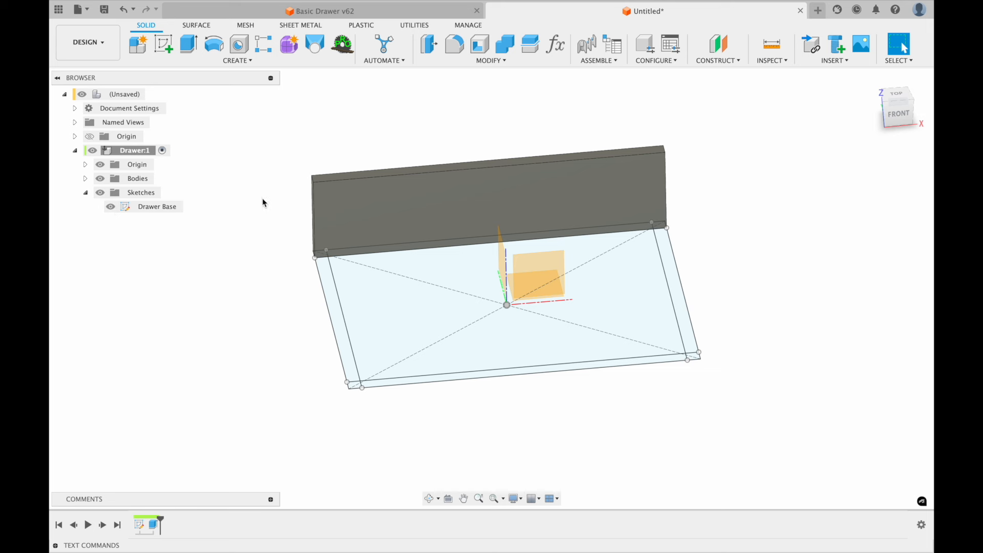
click(85, 178)
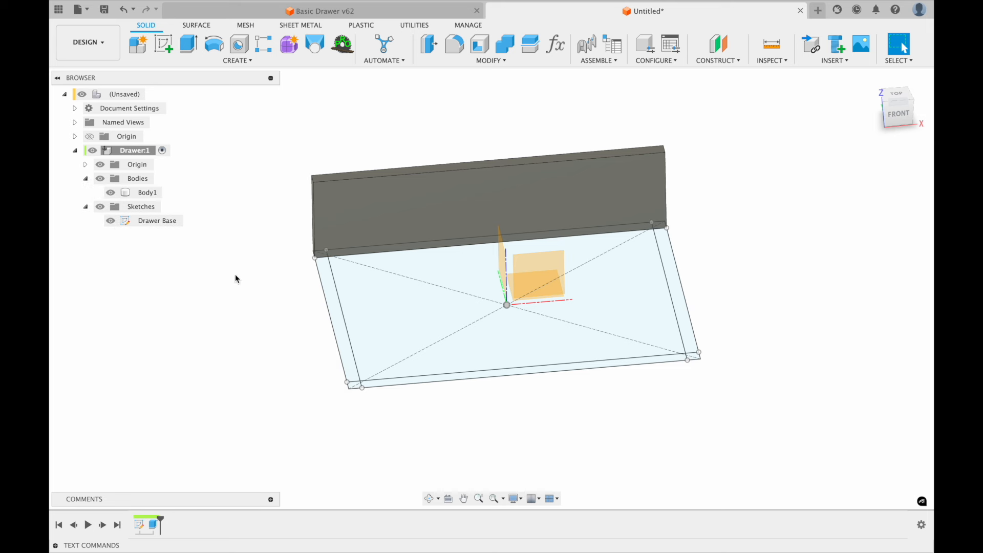
Step: Rename the extruded back wall body as Pin Board and hide it
click(158, 196)
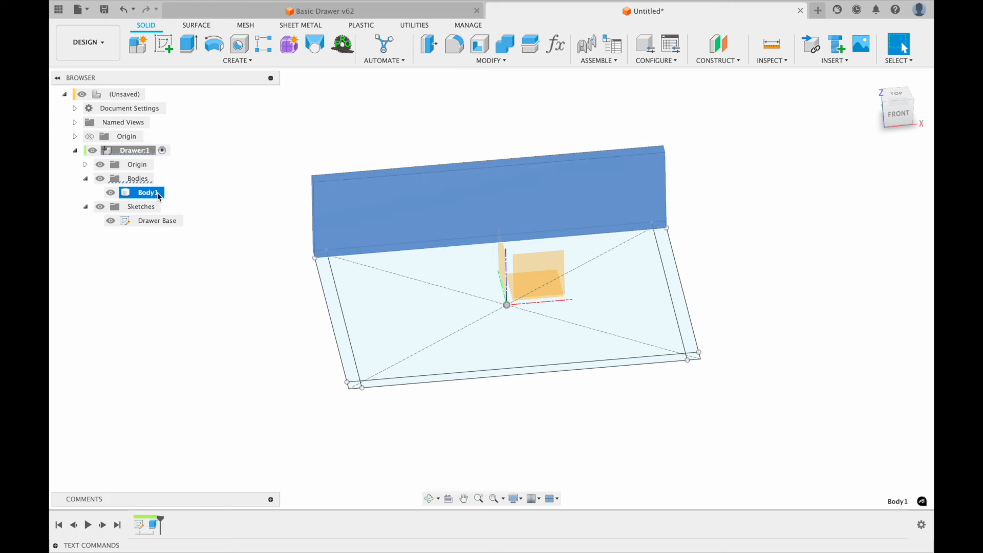
double_click(149, 193)
text(Pin Board)
key(Return)
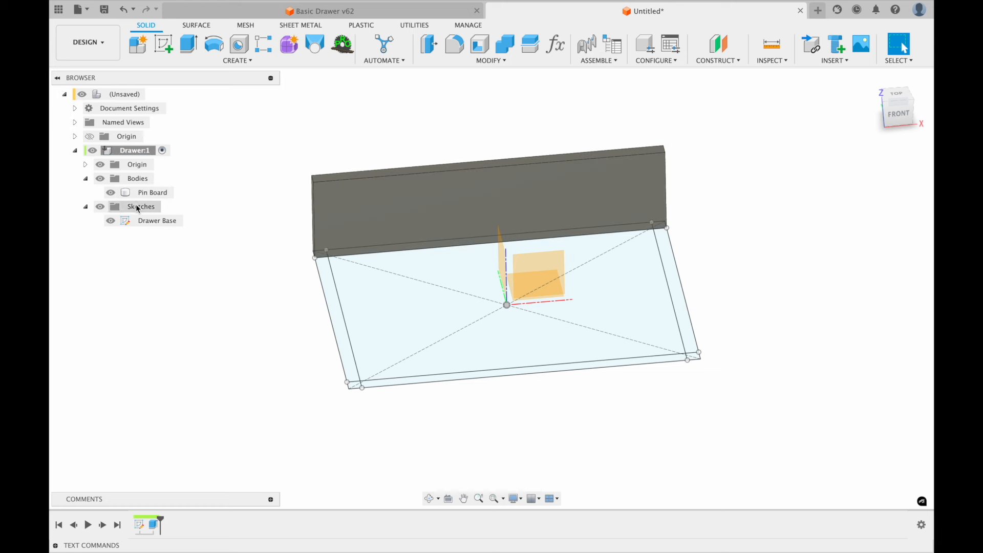
click(110, 193)
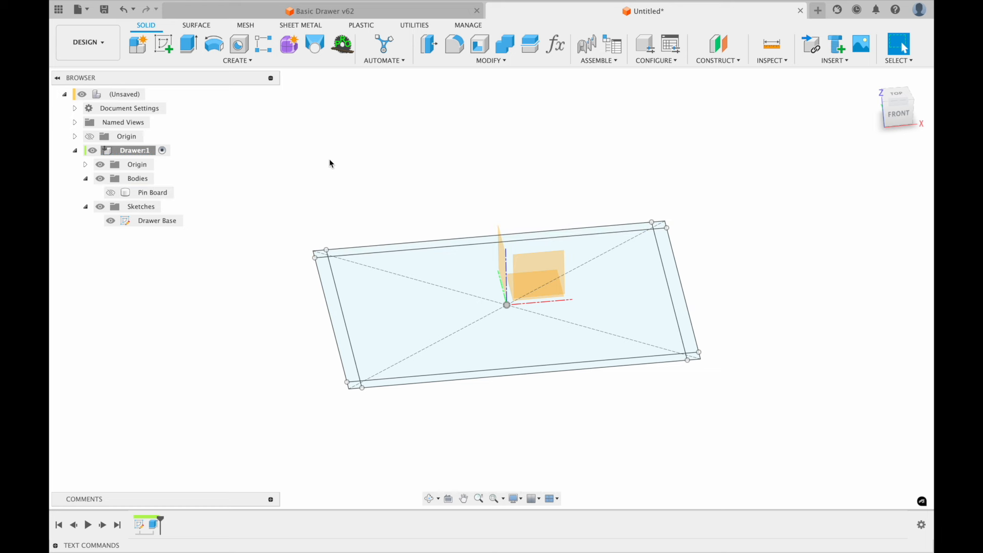
Step: Extrude the sketch's left strip with both corner squares as a new body up to the top face of the redisplayed Pin Board
shift+scroll(341, 157, up, 5)
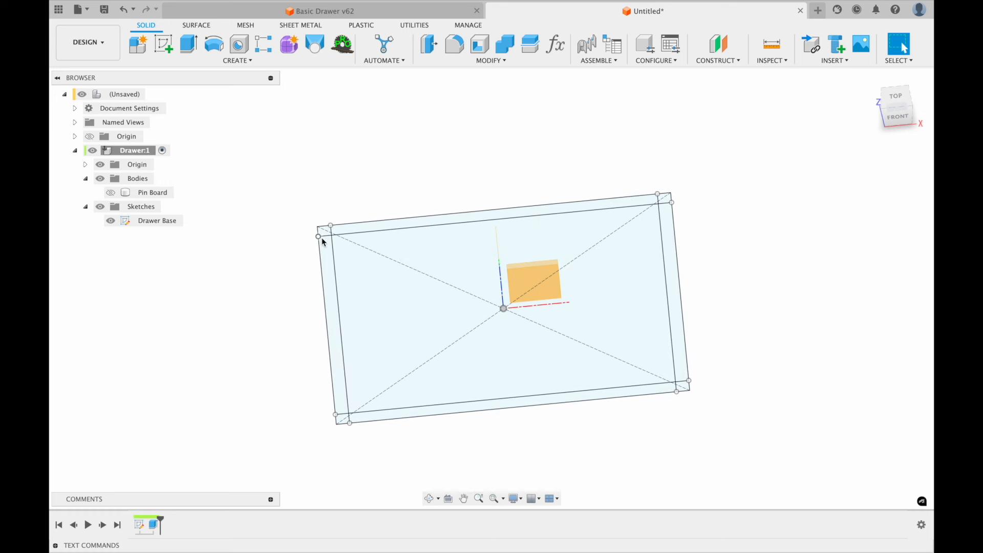
click(326, 237)
shift+click(328, 265)
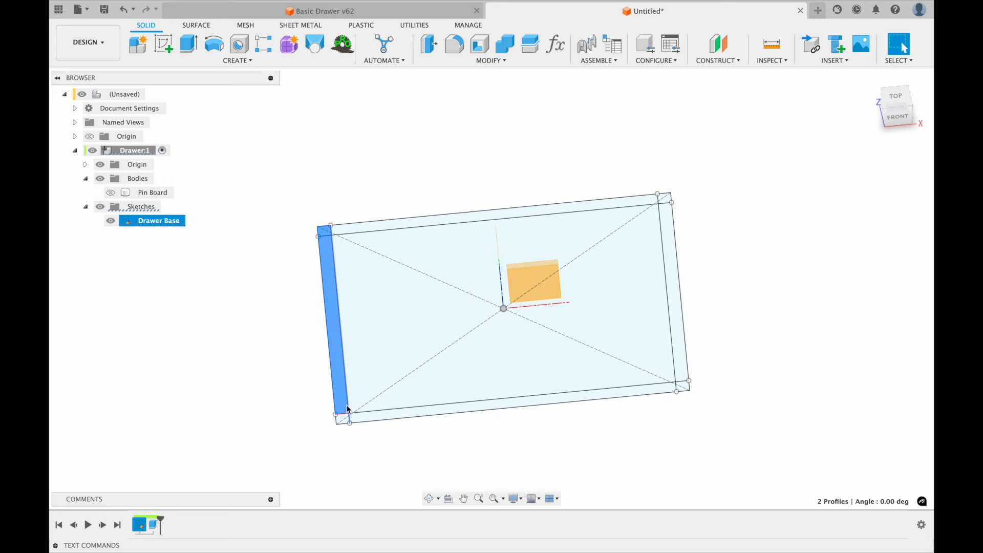
shift+click(343, 421)
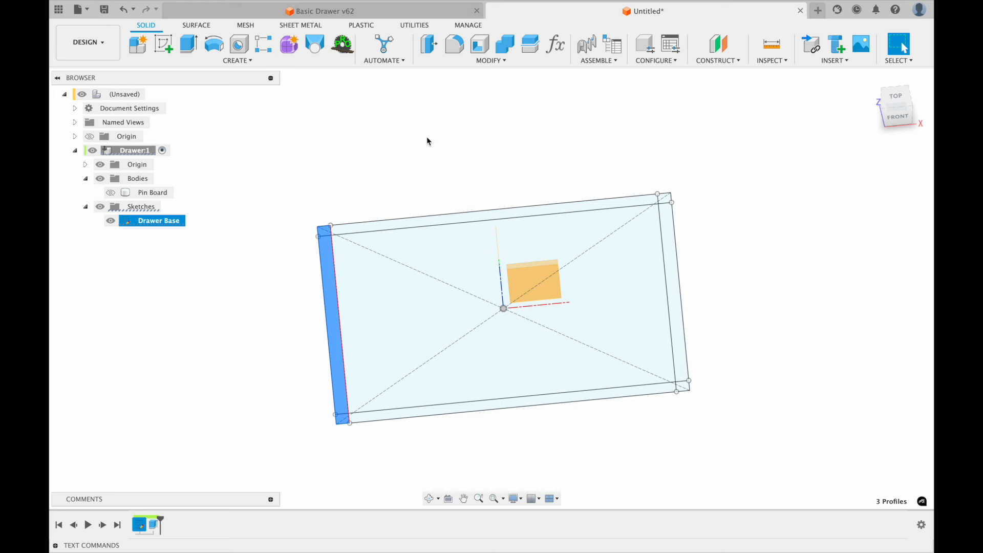
key(e)
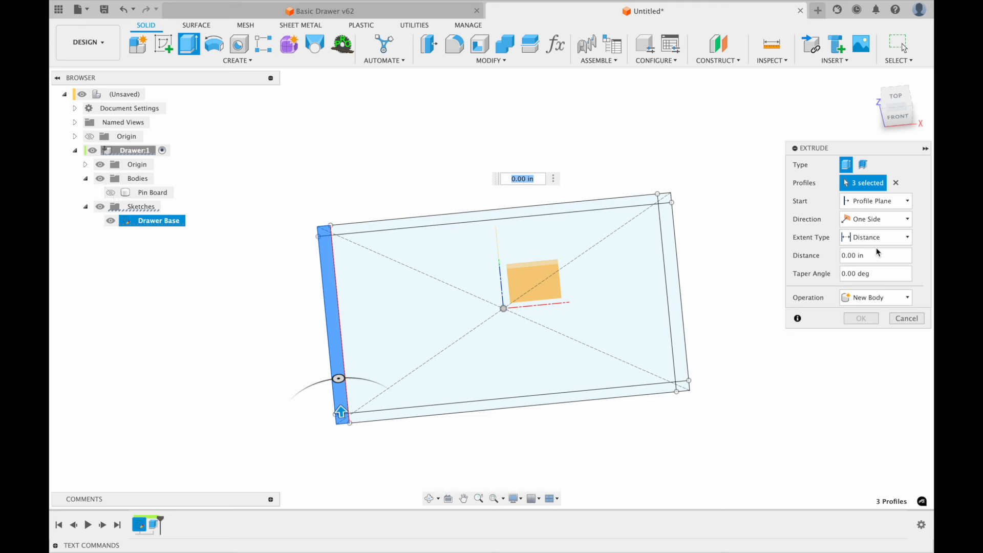
click(111, 192)
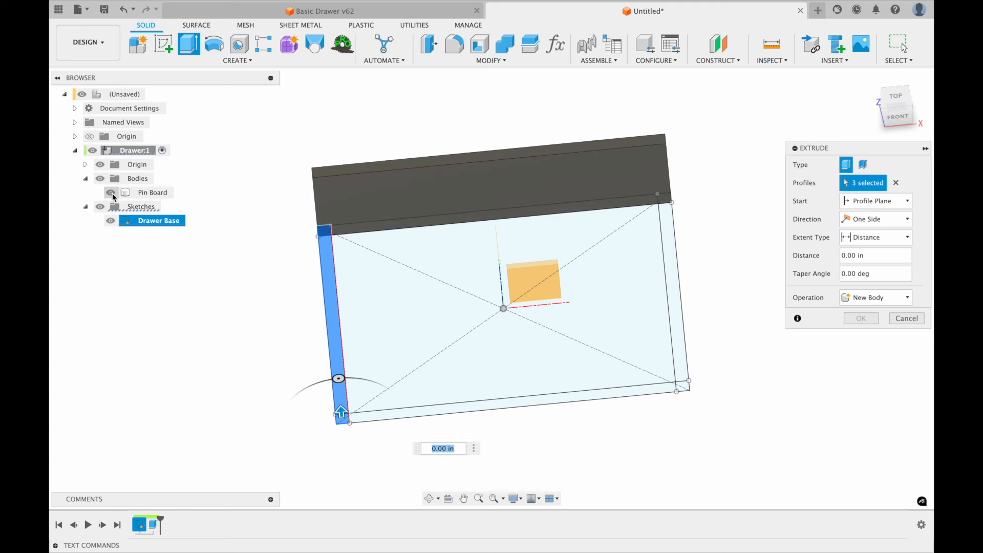
click(876, 237)
click(870, 267)
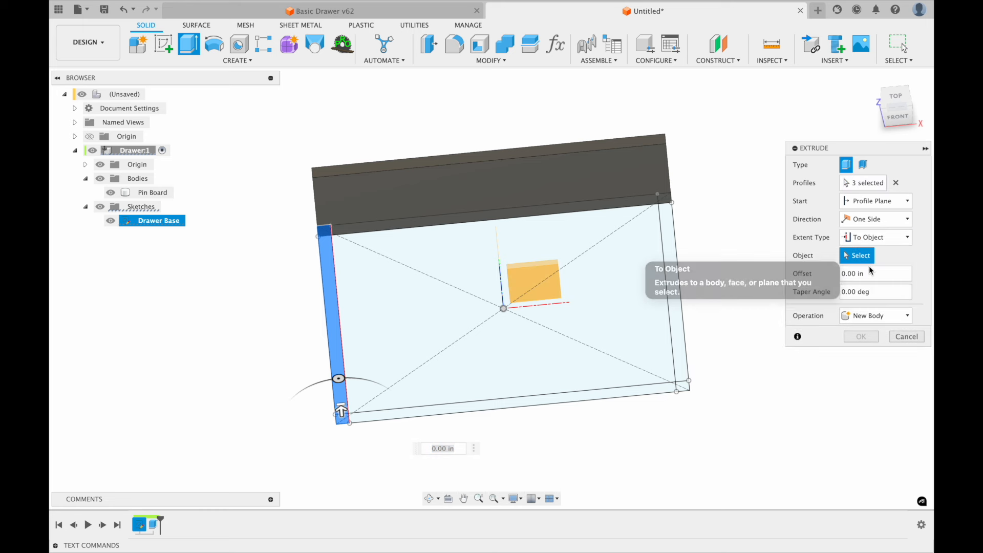
click(653, 145)
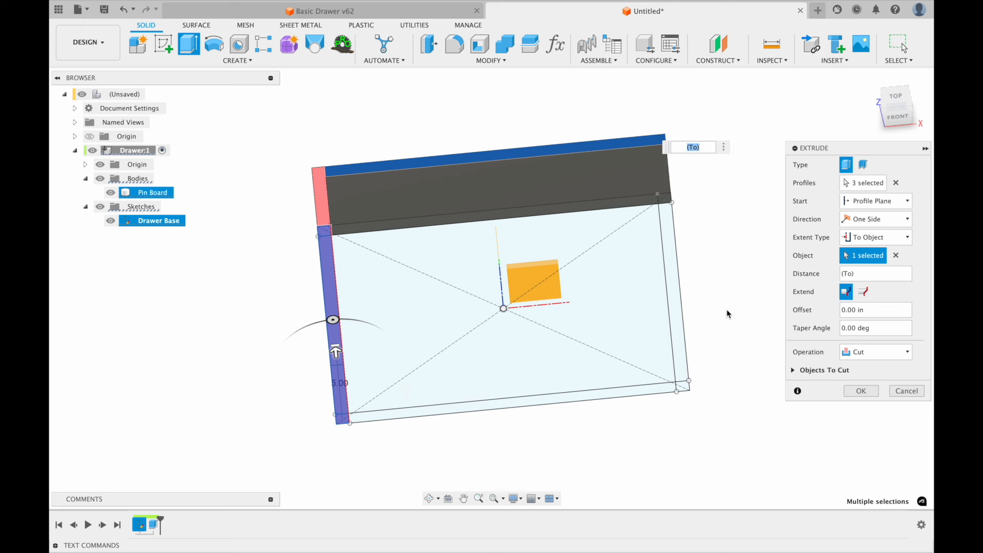
click(903, 355)
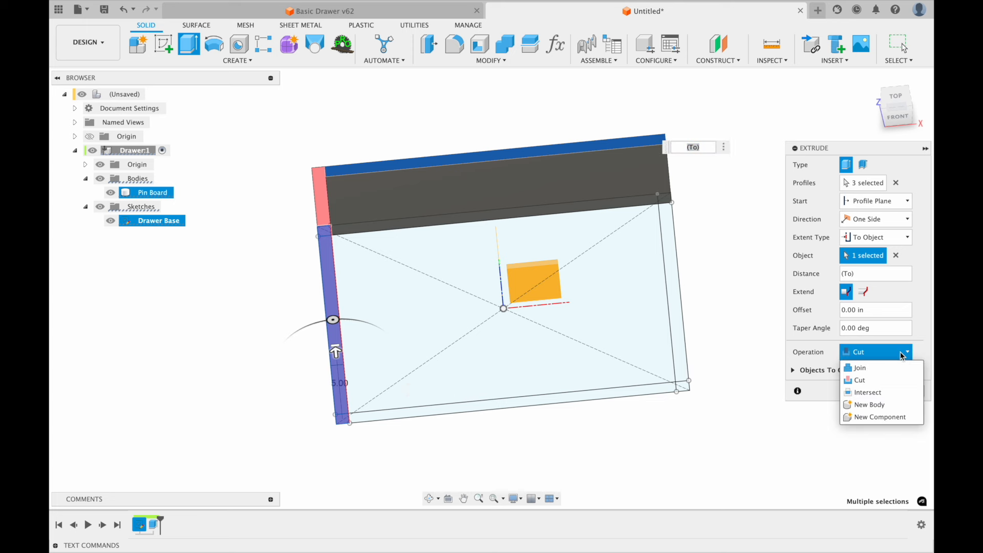
click(878, 404)
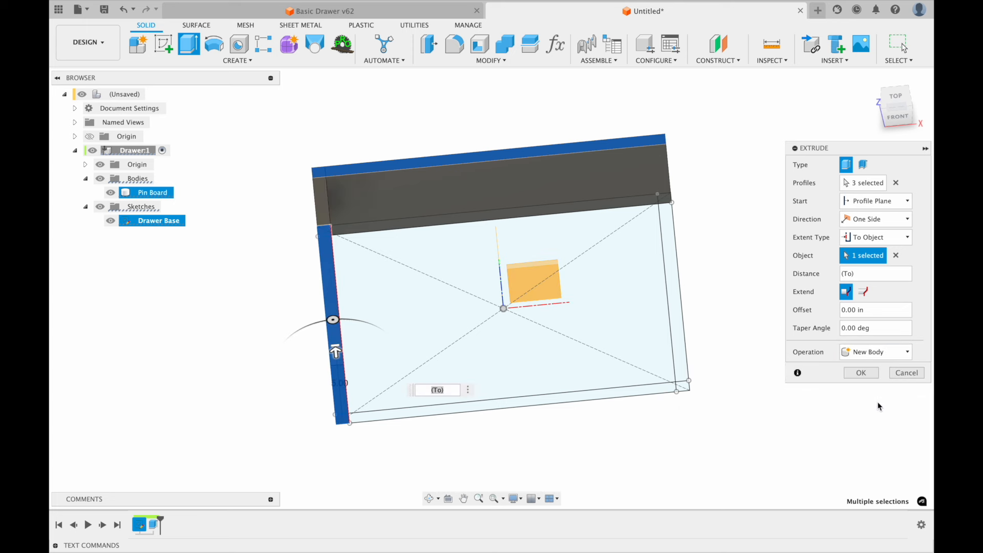
click(862, 373)
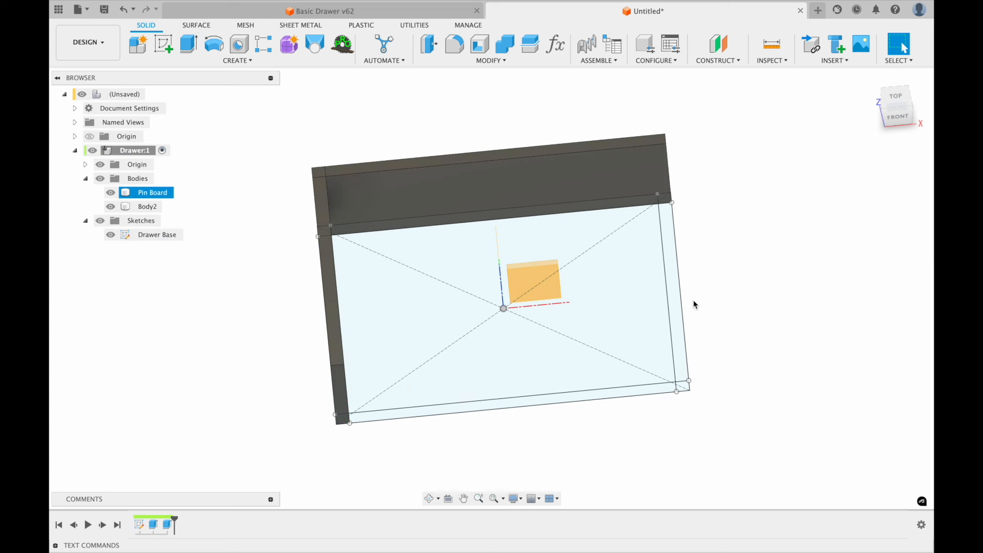
Step: Rename the new side wall body as Tail Board
double_click(148, 207)
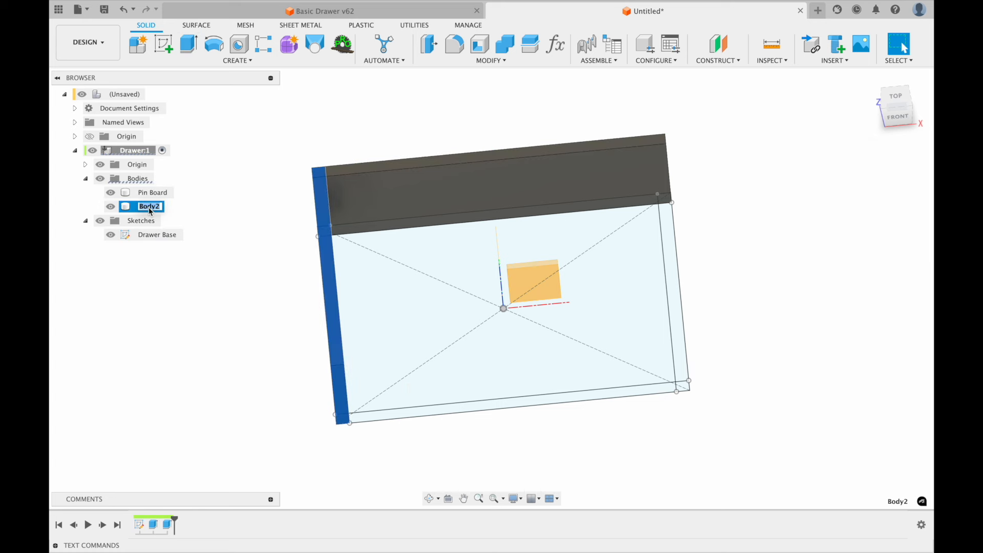
text(Tail Board)
key(Return)
click(217, 225)
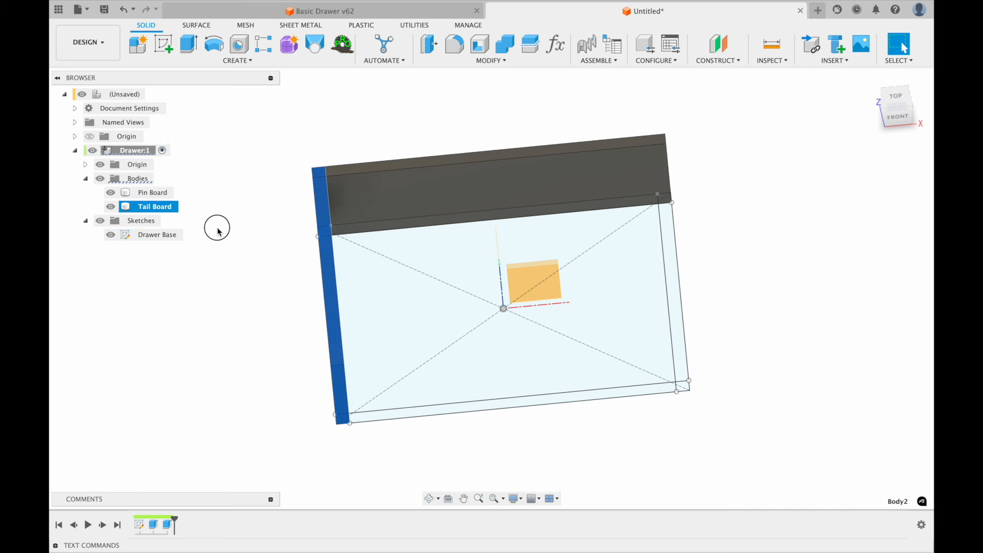
Step: Hide the Drawer component's origin and the Drawer Base sketch
shift+middle_drag(321, 243, 346, 241)
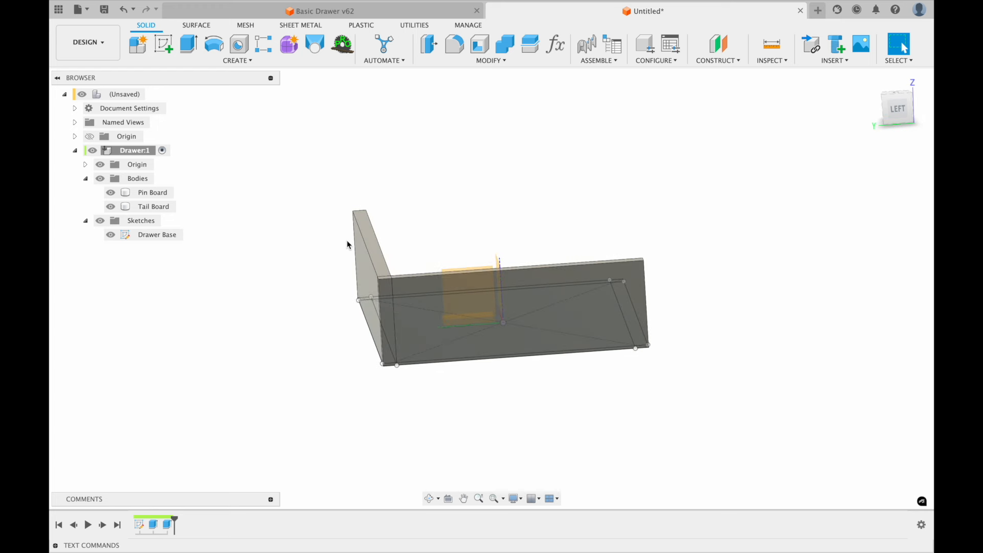
click(100, 165)
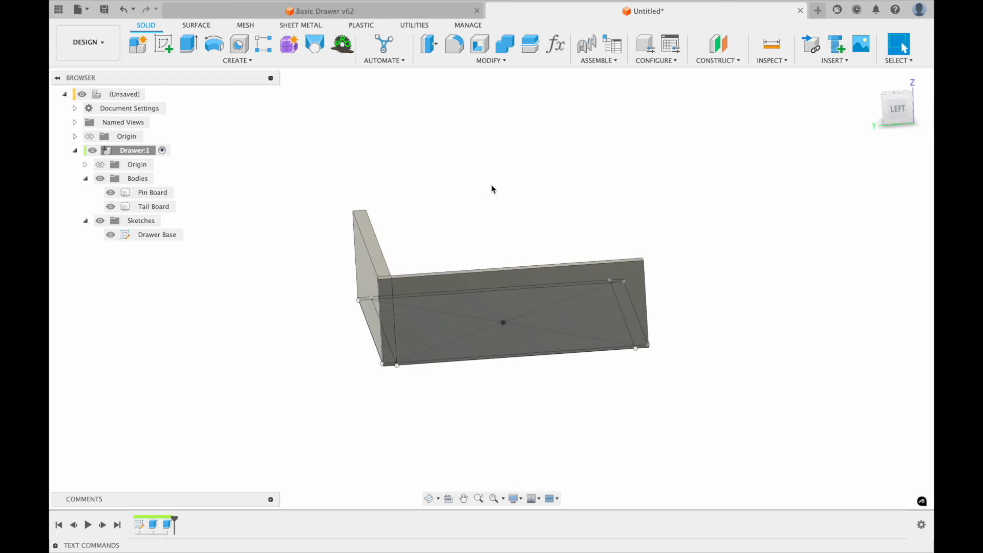
click(111, 234)
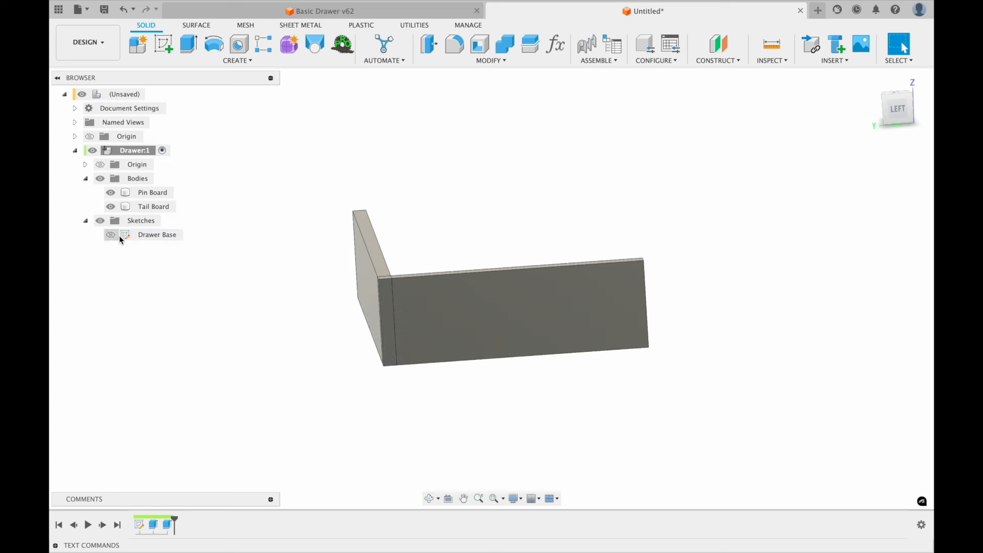
Step: Start a new sketch on the outer face of the Tail Board
click(436, 304)
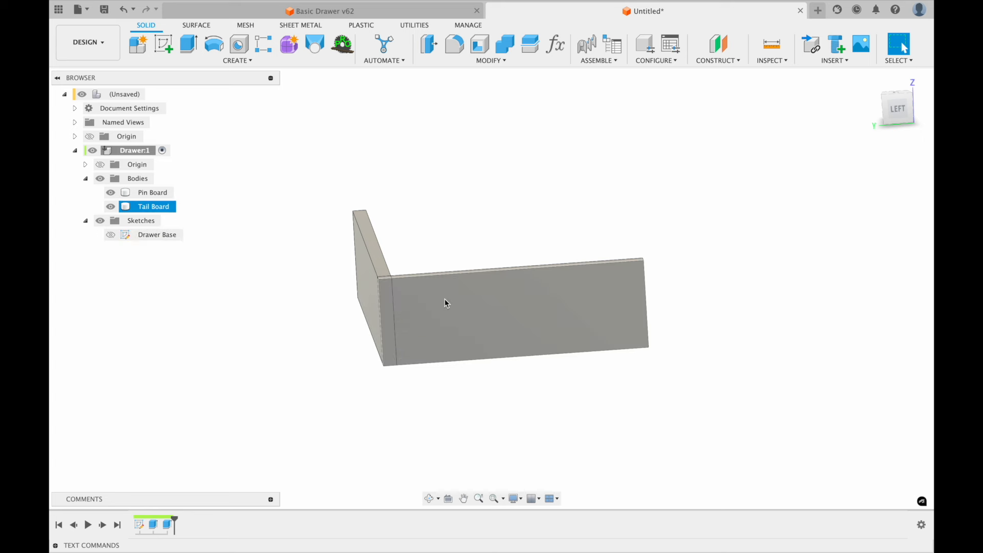
click(494, 321)
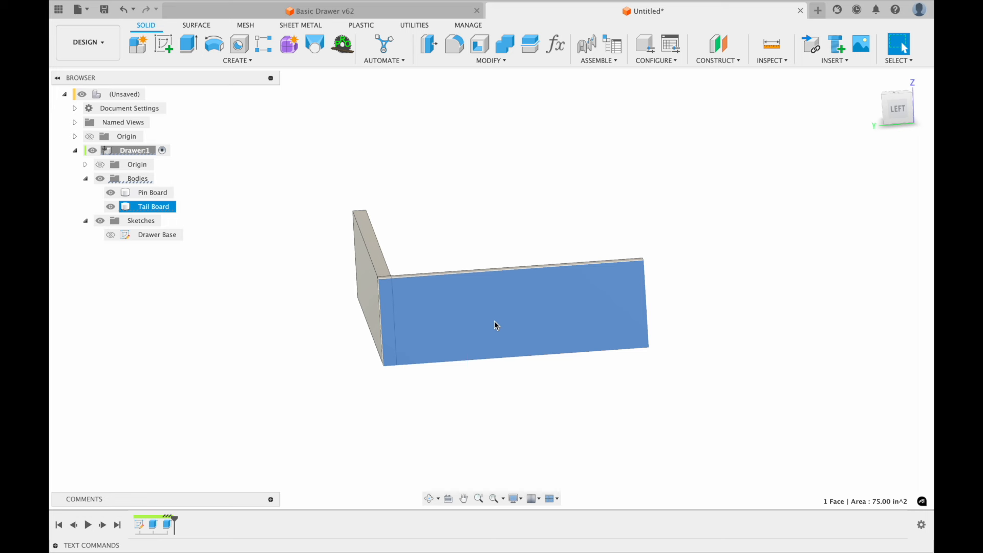
click(162, 46)
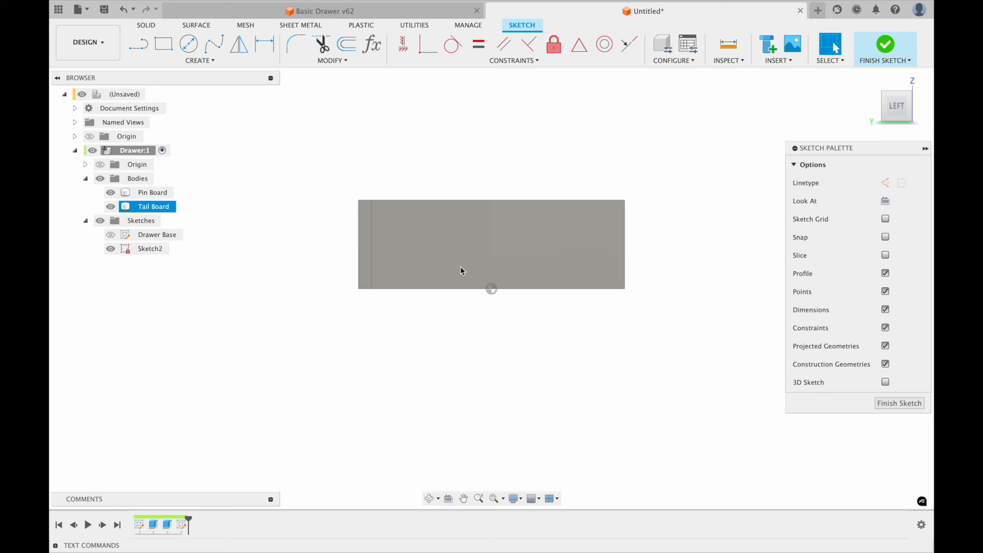
Step: Project the whole Pin Board and Tail Board bodies into the sketch using the body selection filter
scroll(501, 339, up, 3)
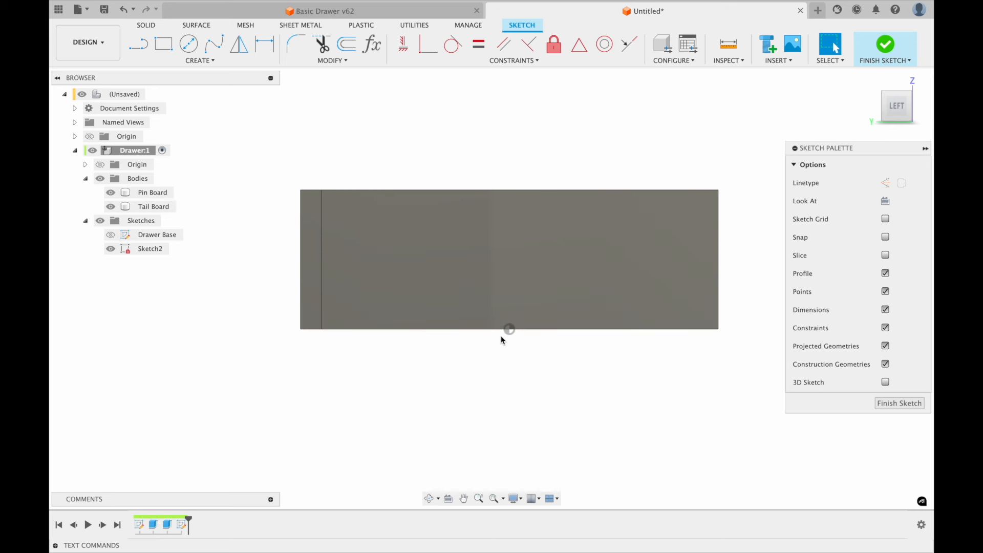
scroll(501, 339, up, 4)
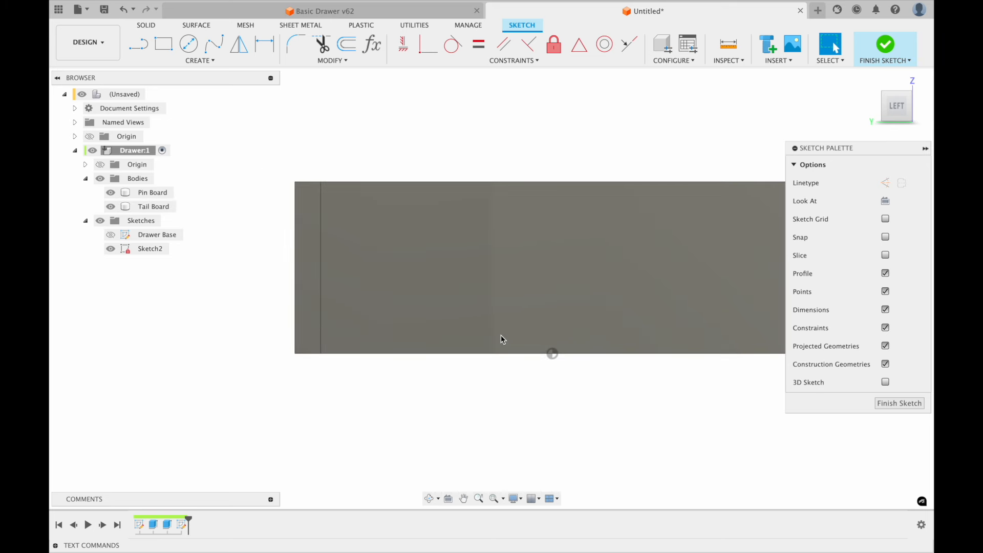
key(p)
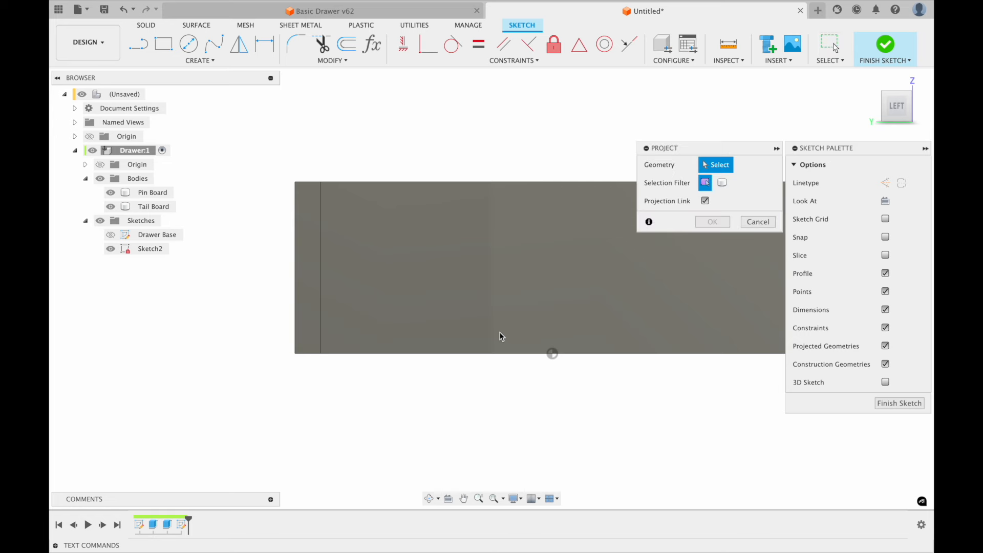
click(324, 184)
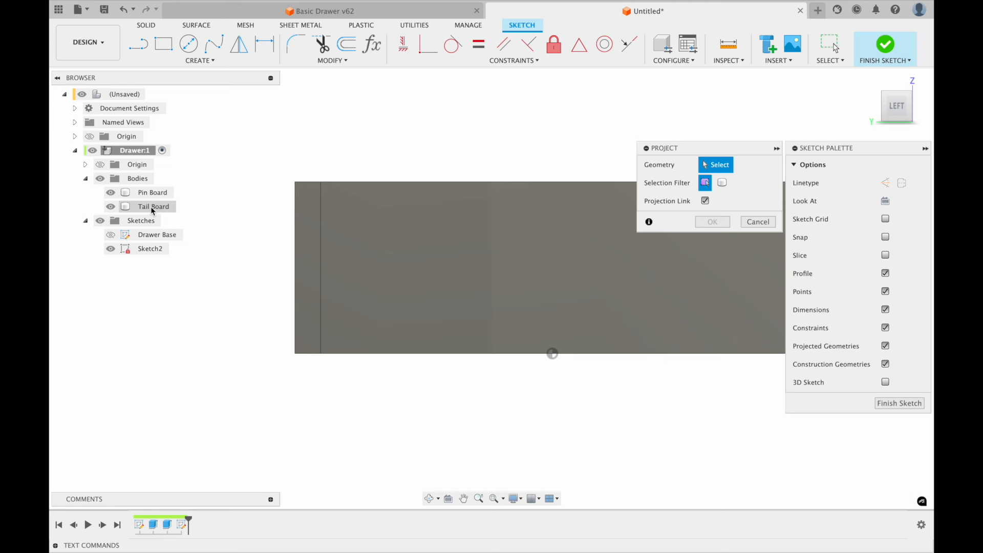
click(721, 182)
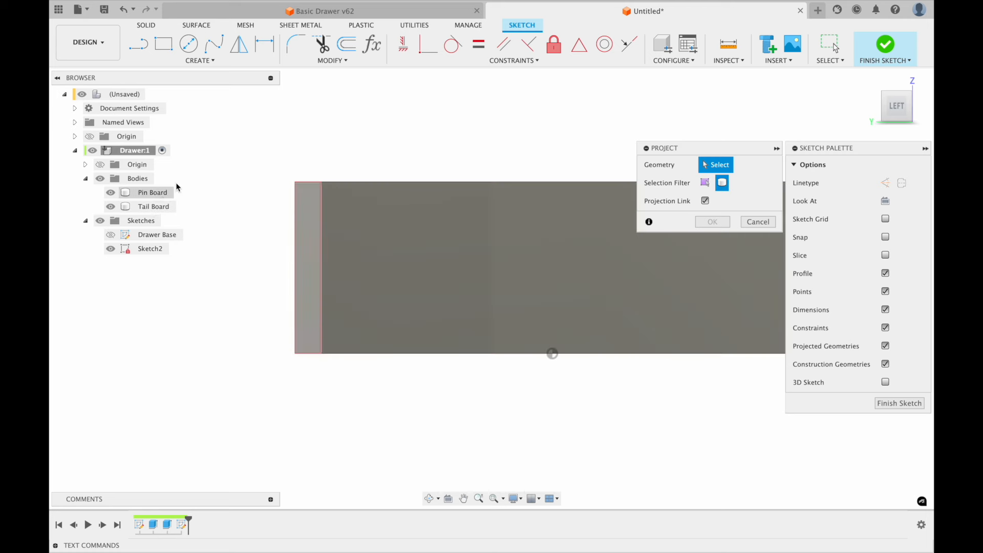
click(134, 194)
click(139, 208)
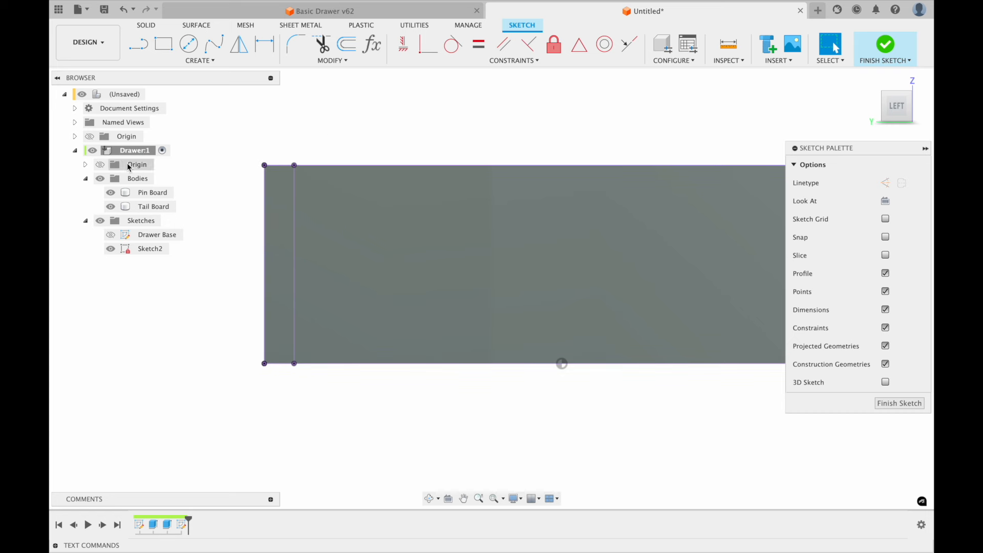
Step: Hide all bodies of the Drawer component and rename the active sketch as Pins
click(103, 182)
click(101, 179)
click(157, 249)
click(152, 253)
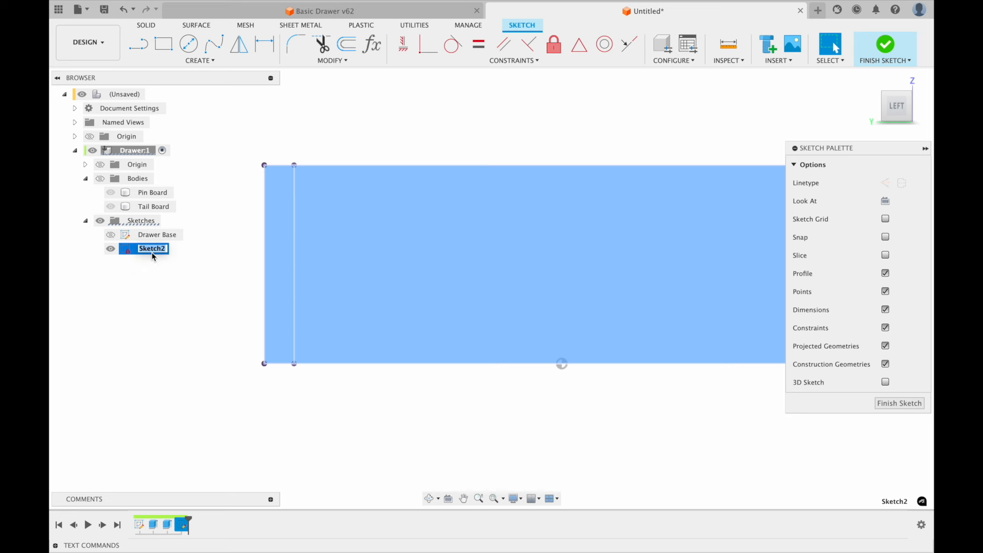
text(Pins)
key(Return)
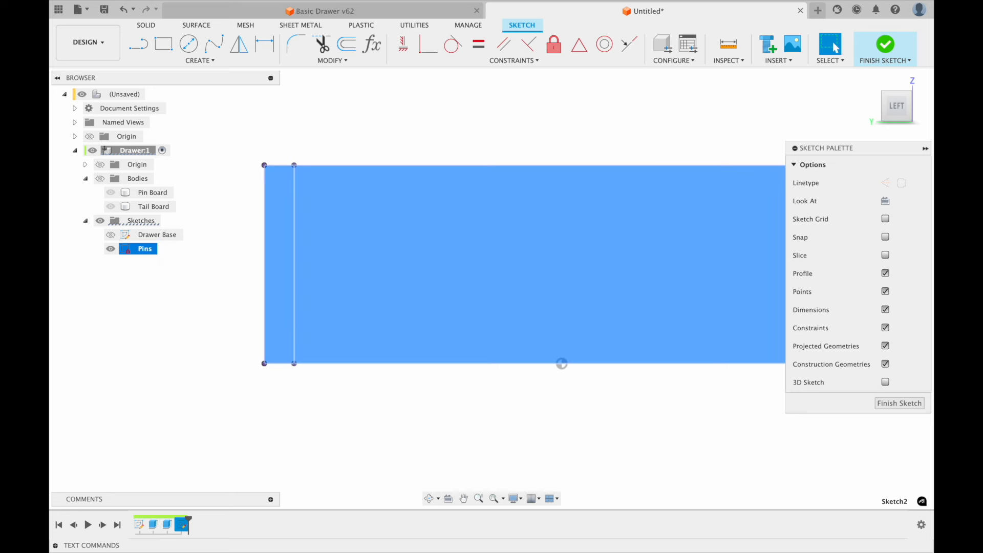
click(222, 289)
scroll(223, 289, left, 2)
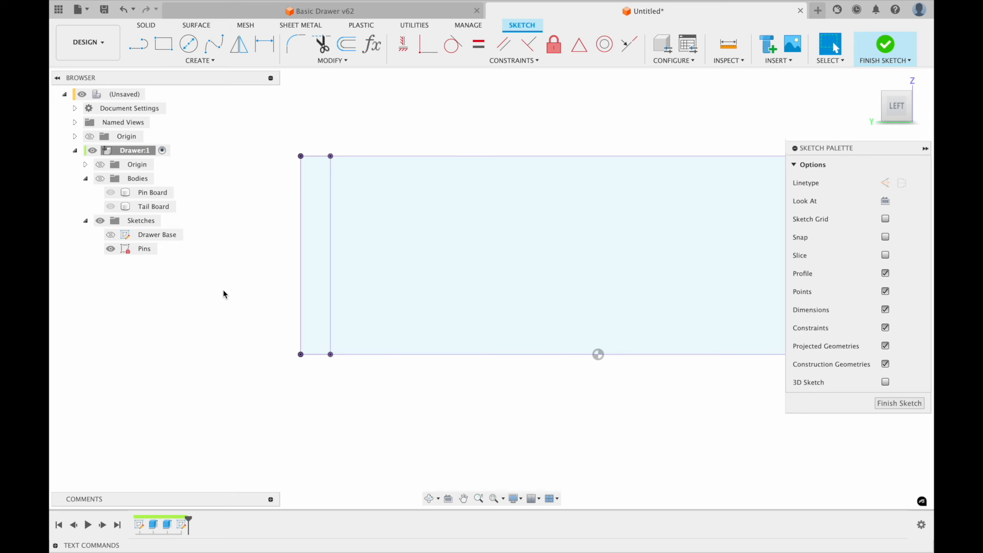
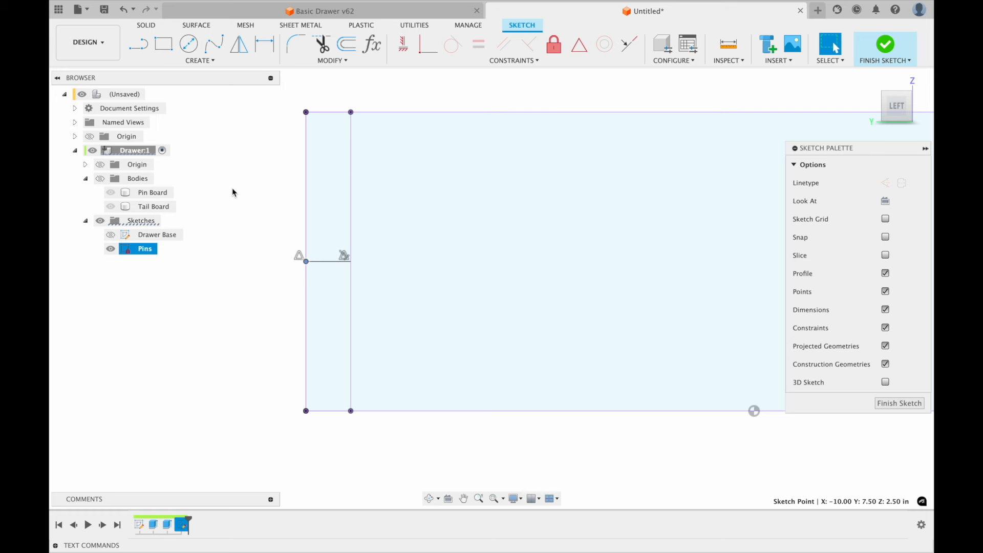
Step: Draw a slanted line across the narrow strip just above its centre line, from the outer edge up to the inner edge
key(l)
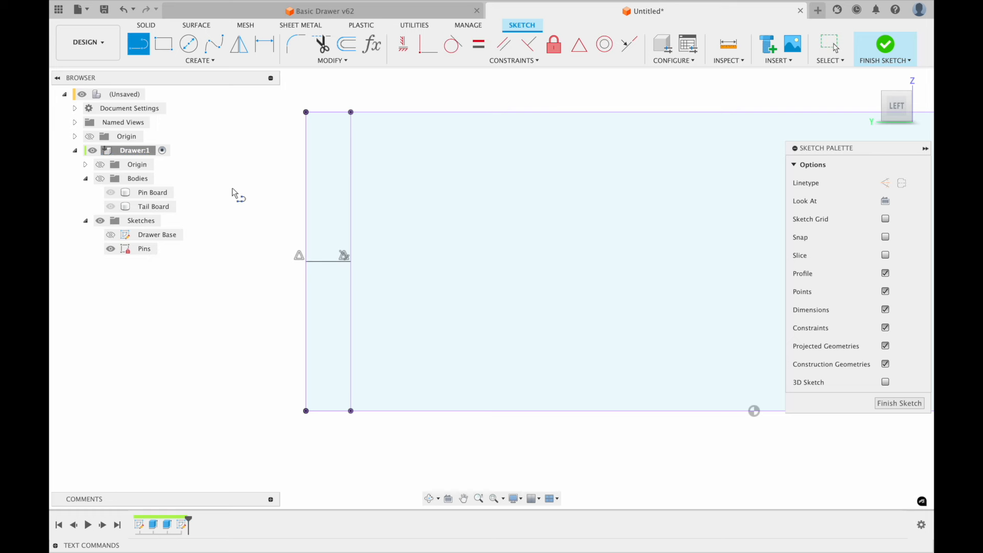
click(307, 250)
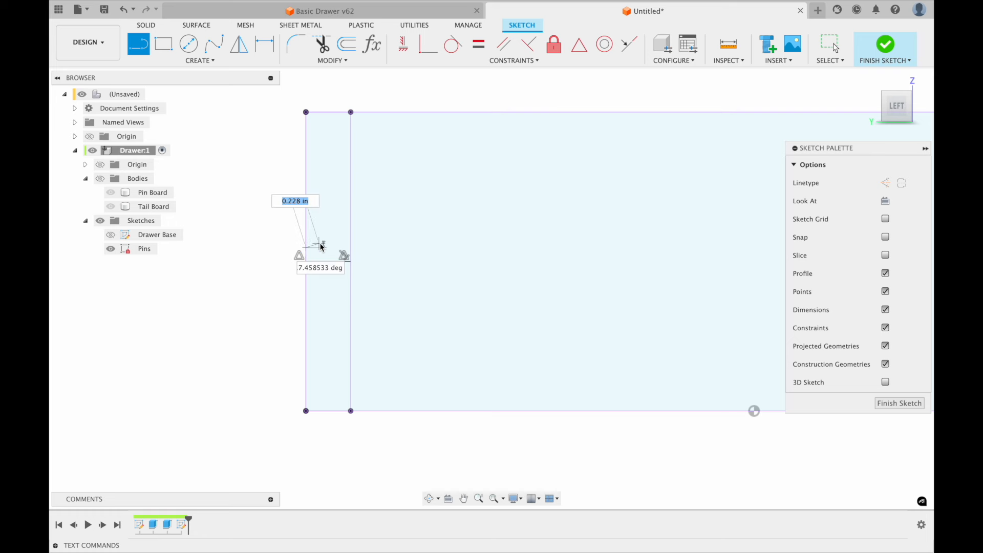
click(350, 237)
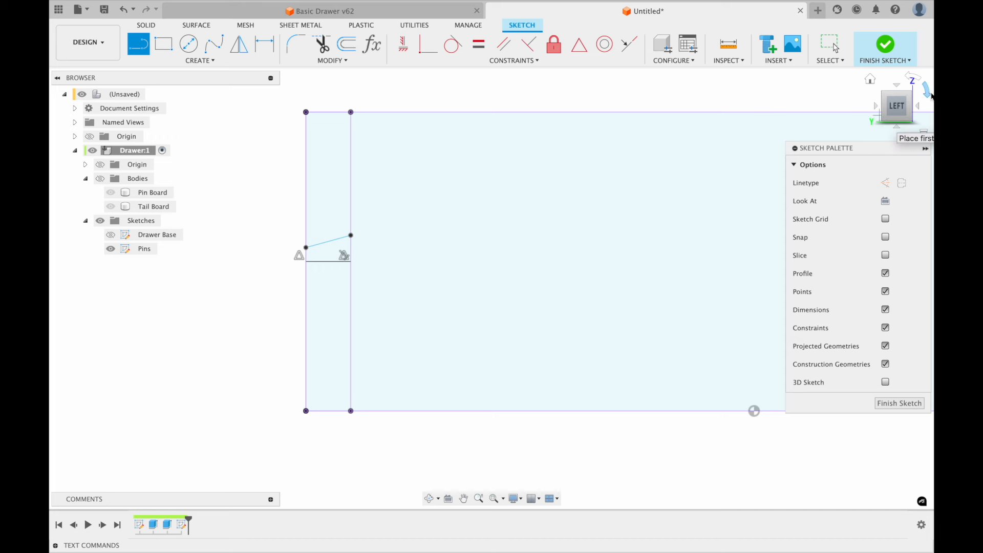
click(930, 96)
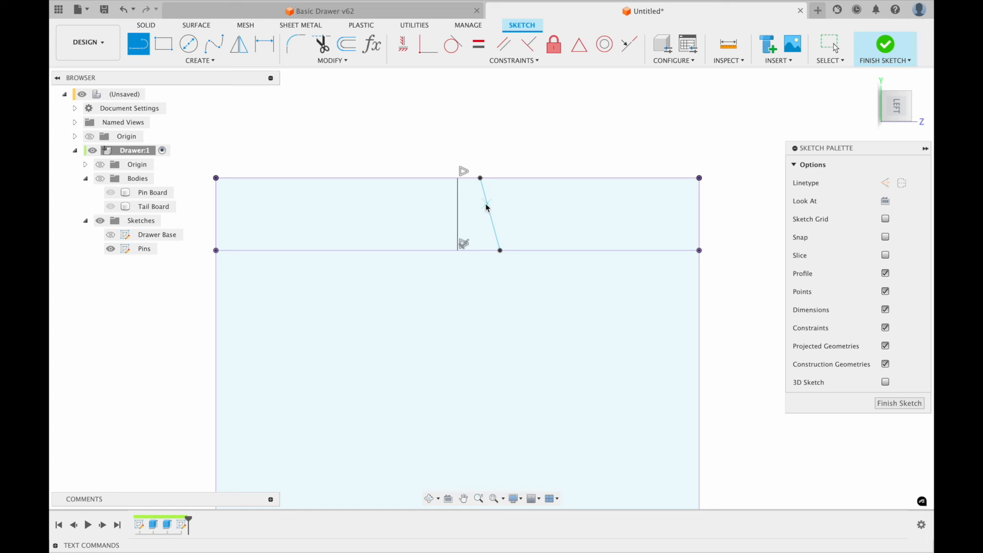
Step: Draw a construction line about 1.34 in long from the slanted line's inner end, perpendicular to the inner edge and past the board's outer edge
click(500, 251)
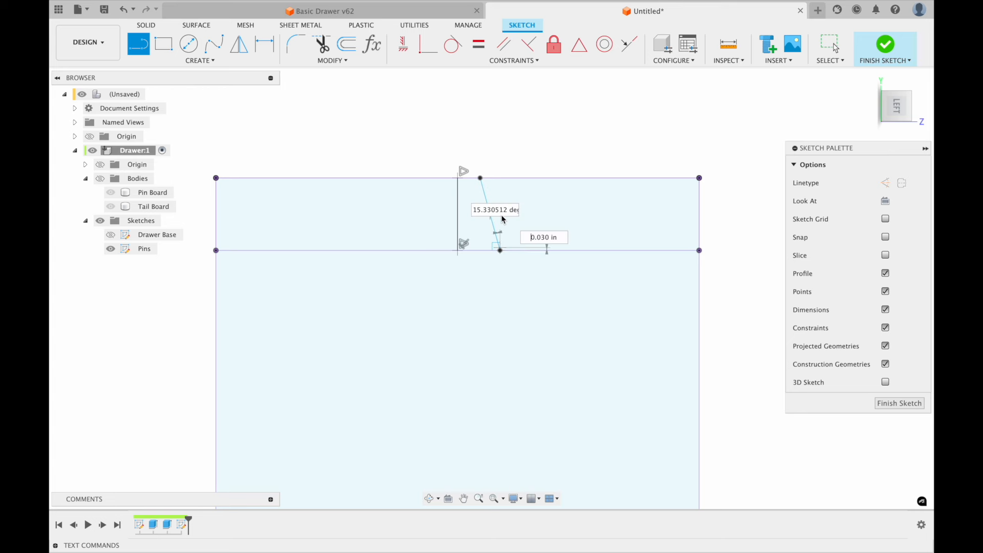
click(500, 121)
key(Escape)
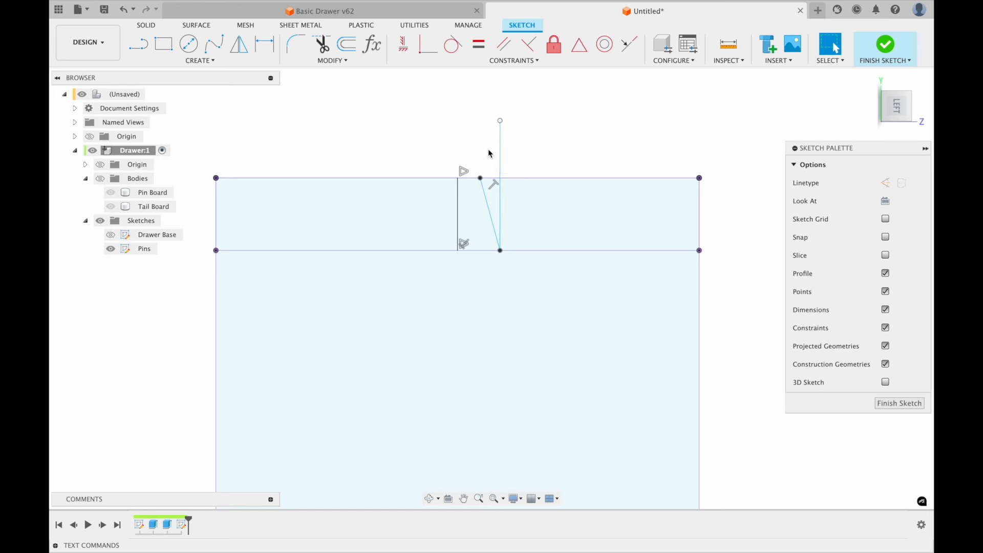
click(501, 151)
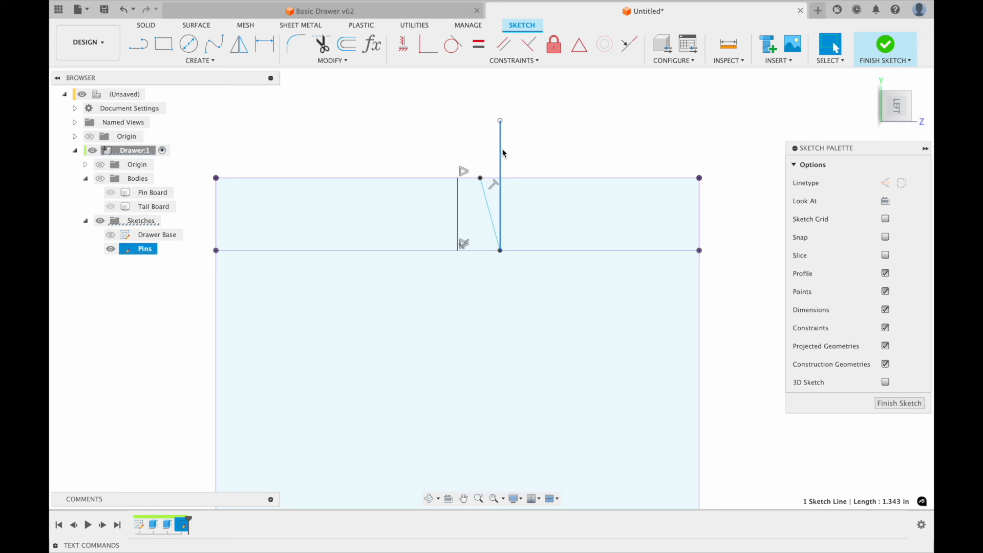
key(x)
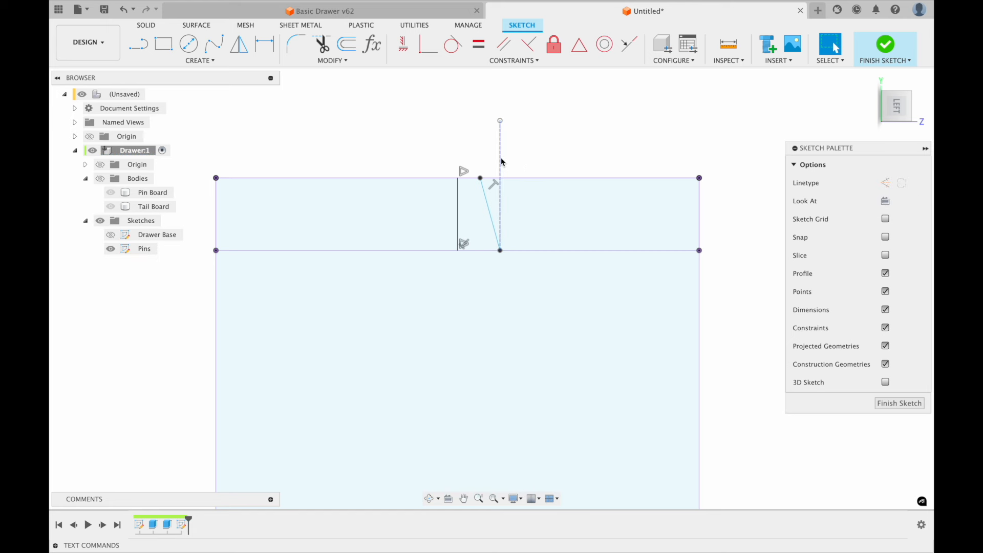
Step: Dimension the angle between the slanted line and the construction line as 8 degrees and place the dimension close to the board edge
shift+click(493, 223)
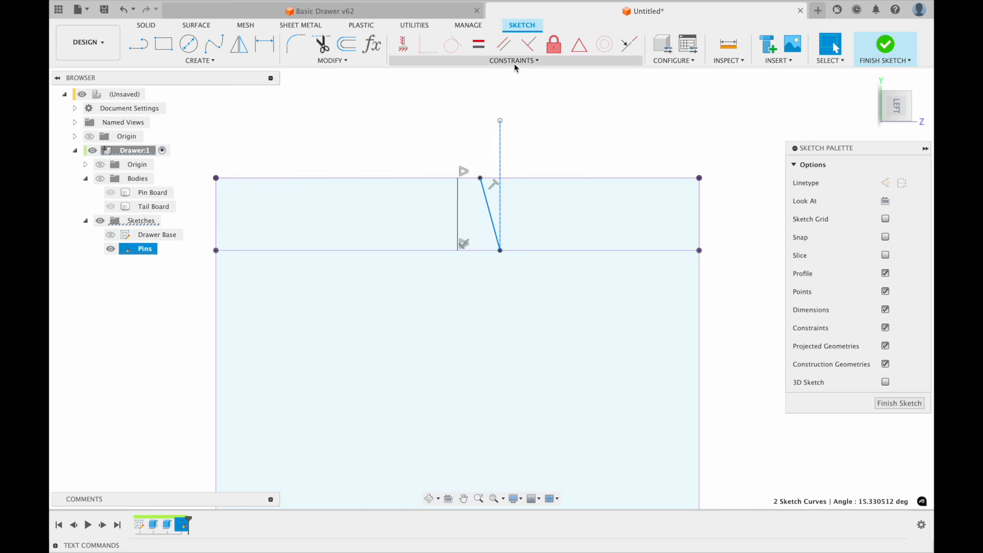
key(d)
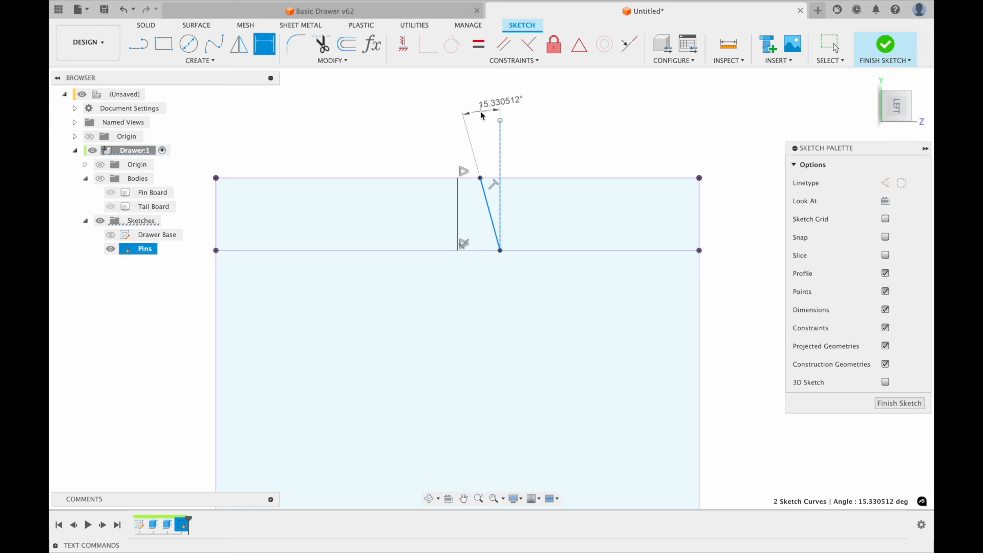
click(480, 109)
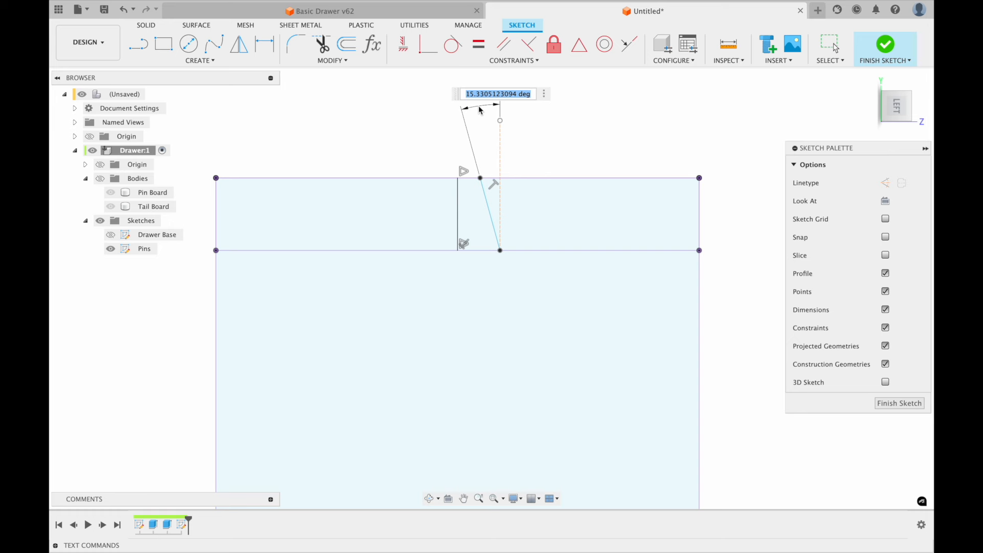
text(8)
key(Return)
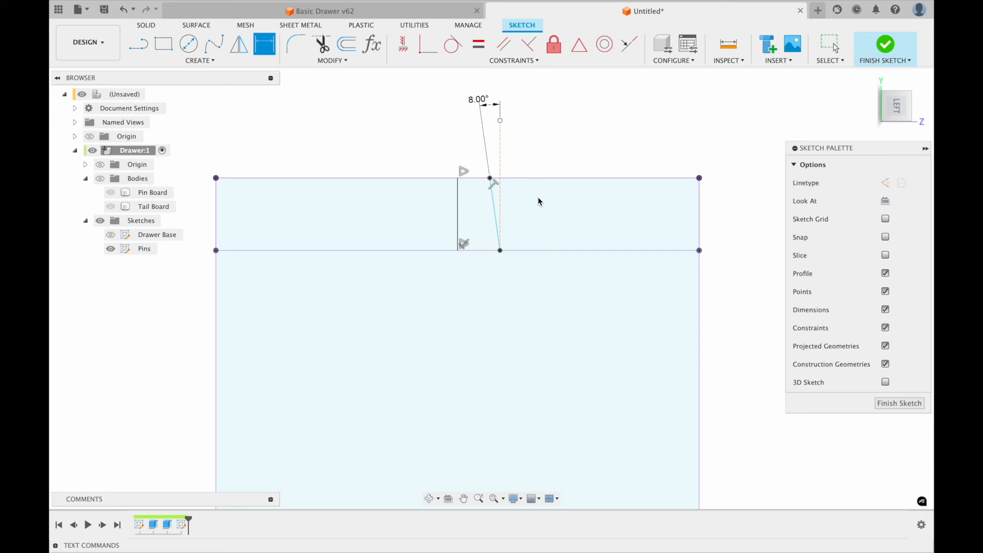
drag(478, 102, 491, 136)
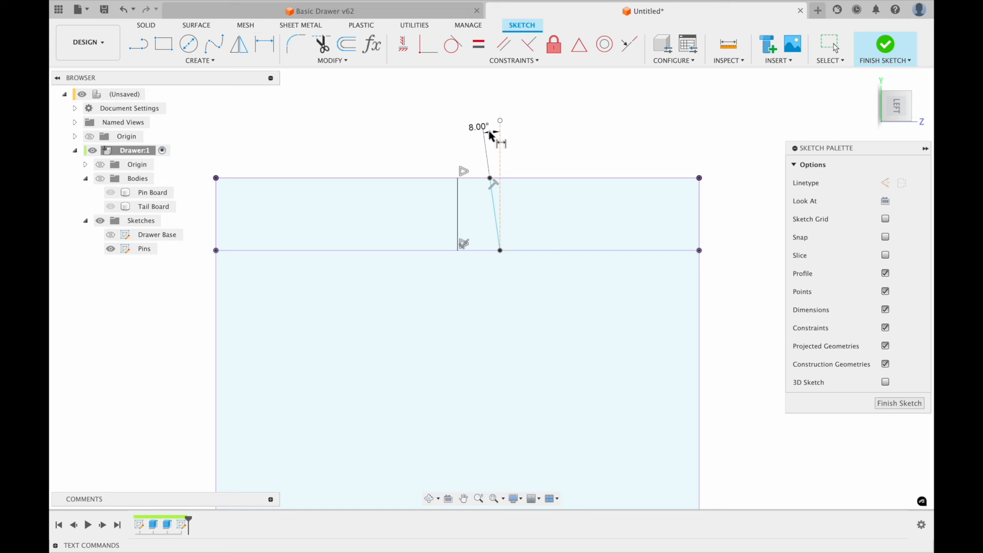
key(d)
click(489, 210)
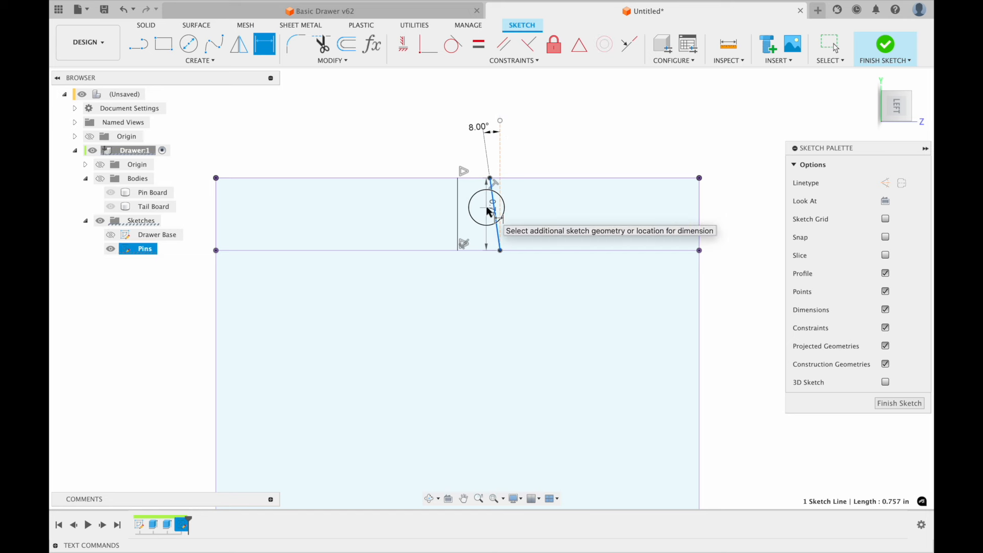
key(Escape)
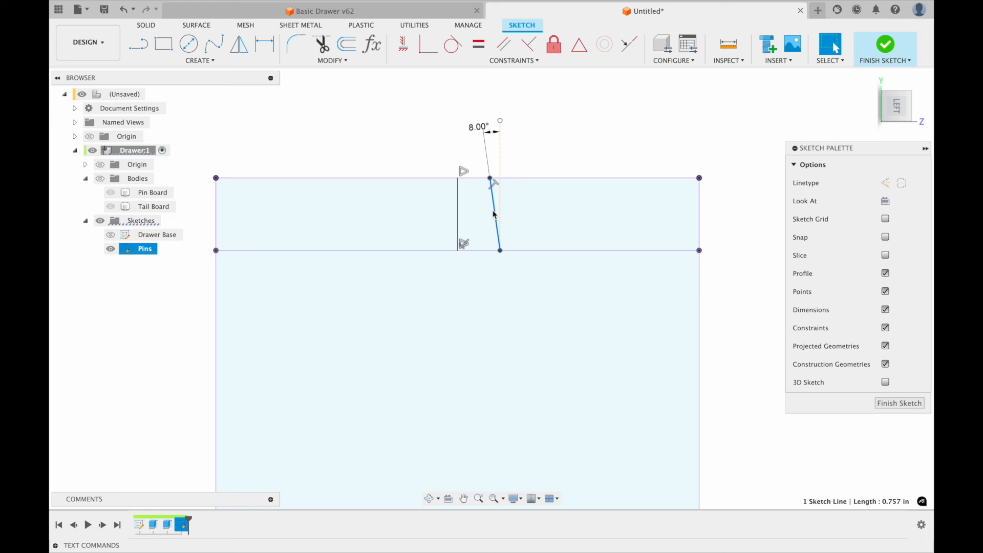
Step: Move the slanted line slightly away from the strip's centre line and mirror it across that centre line
mouse_move(496, 215)
mouse_down()
mouse_move(482, 210)
mouse_move(516, 207)
mouse_move(488, 200)
mouse_move(501, 203)
mouse_up()
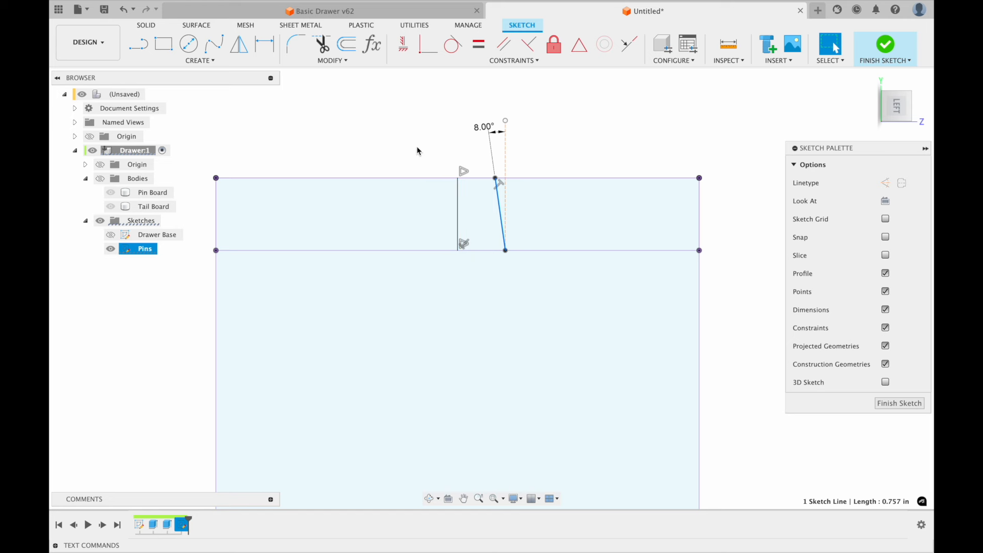
key(s)
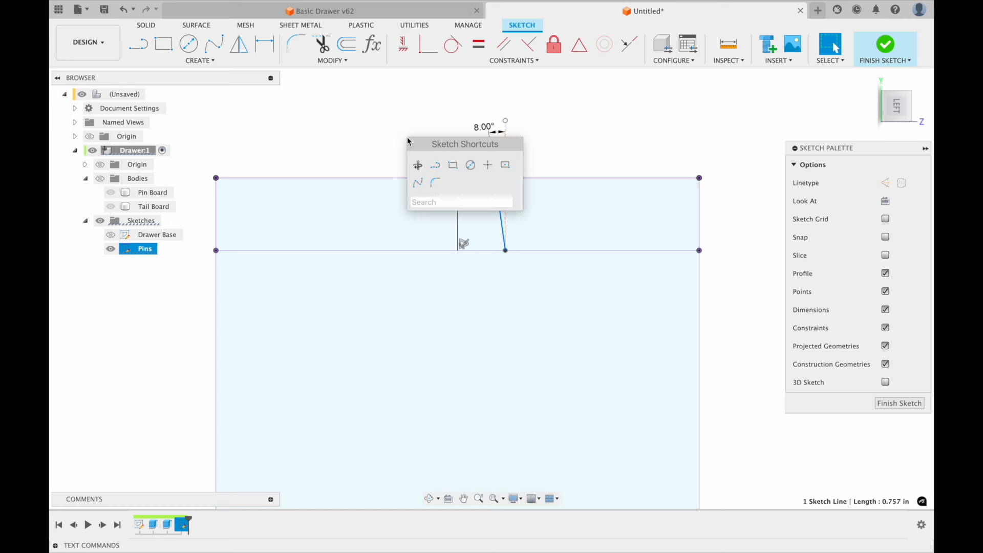
text(mirro)
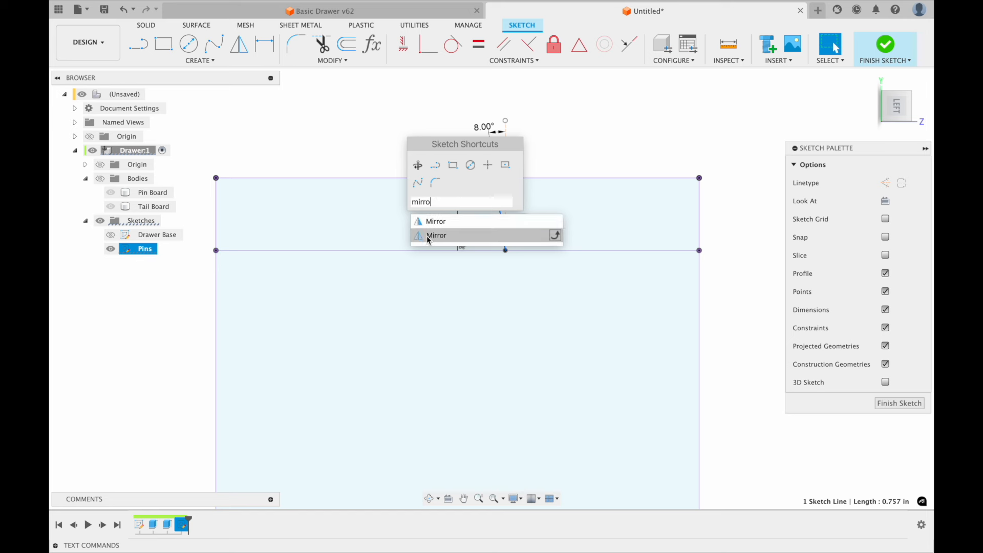
click(429, 236)
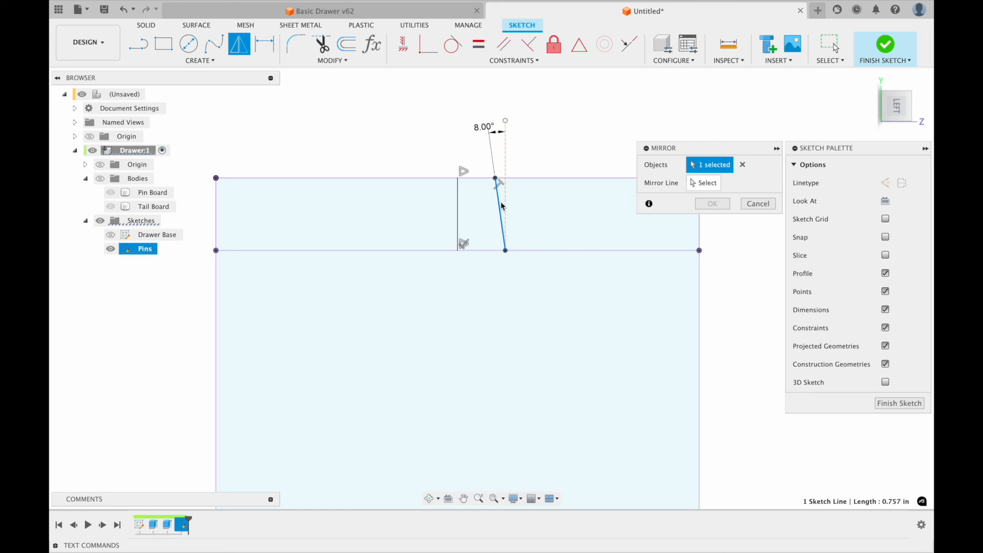
click(703, 186)
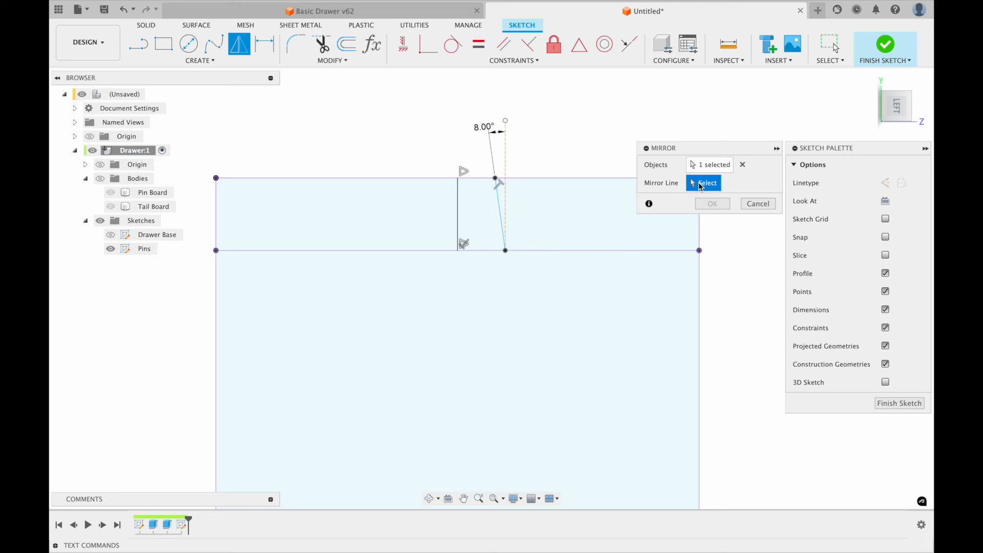
click(458, 226)
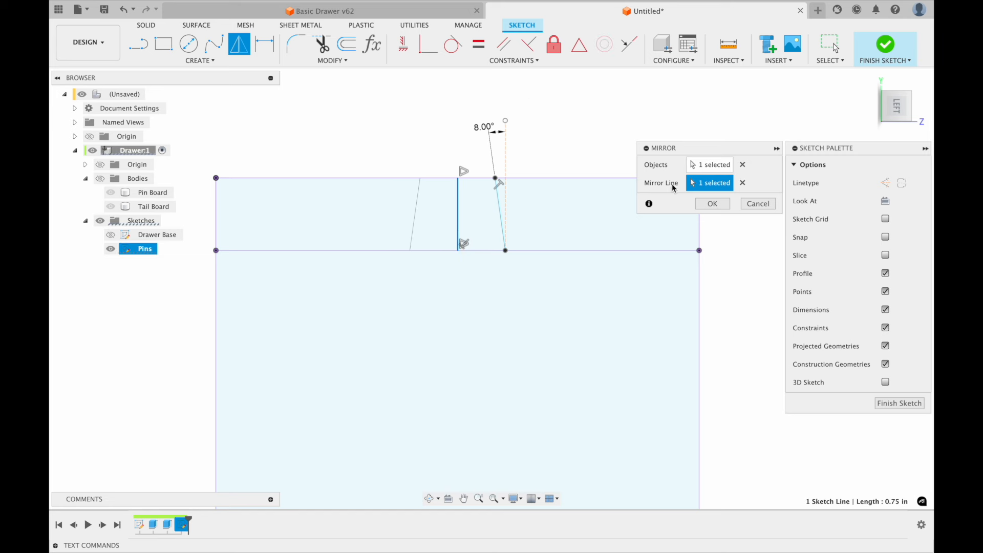
click(712, 203)
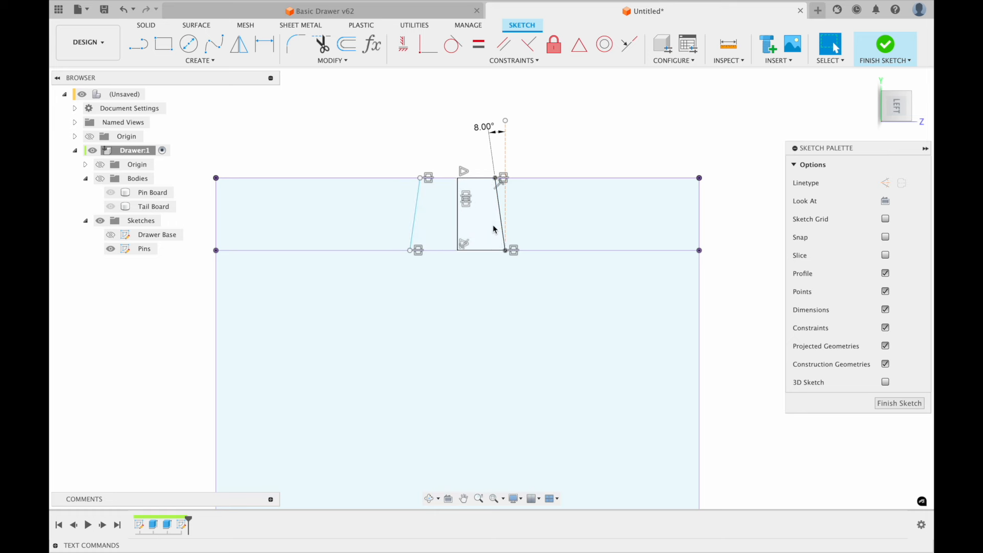
Step: Narrow the pin outline by moving its slanted side closer to the centre line
drag(497, 220, 500, 224)
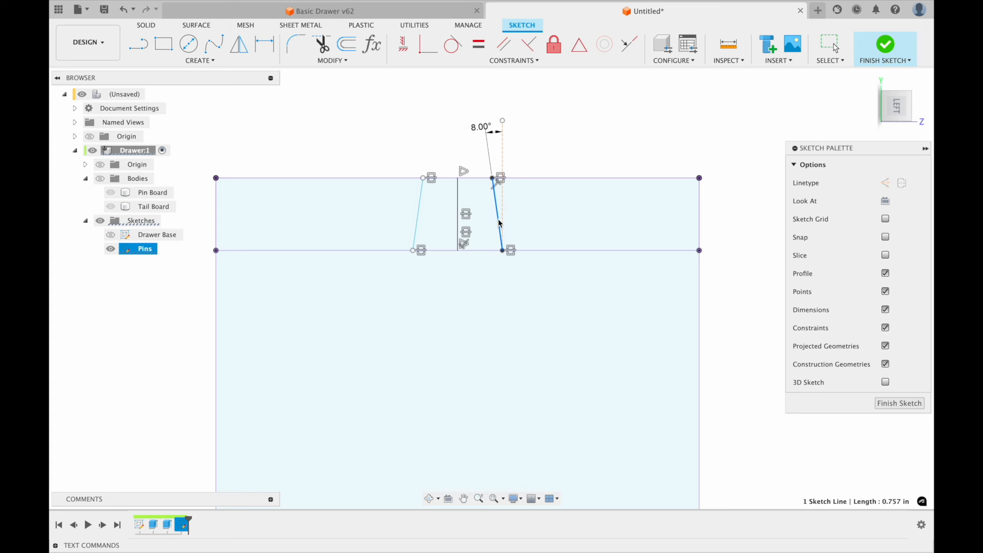
click(412, 251)
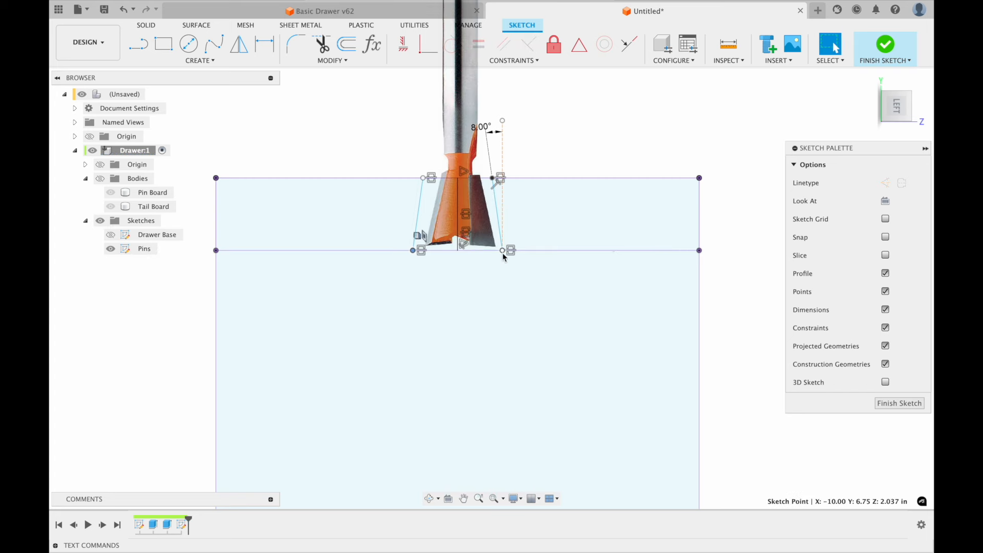
shift+click(502, 250)
click(554, 140)
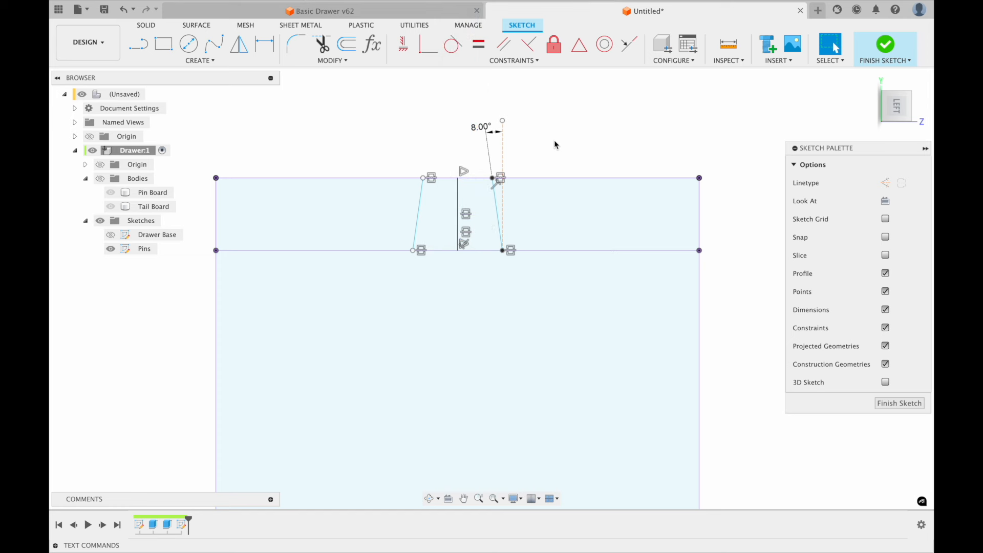
click(444, 203)
shift+click(488, 198)
drag(495, 198, 486, 198)
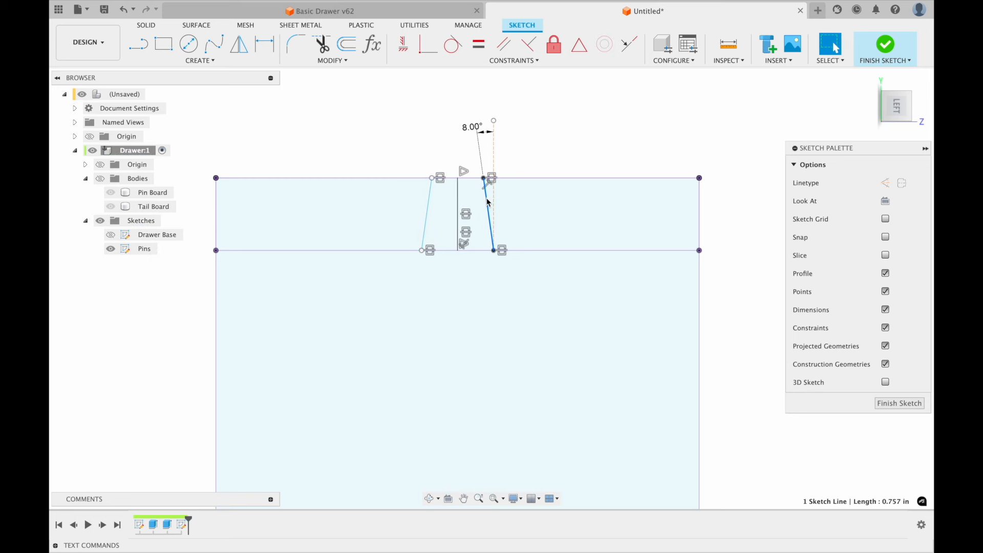
Step: Finish the Pins sketch and show both the Pin Board and Tail Board bodies in an isometric view
click(894, 404)
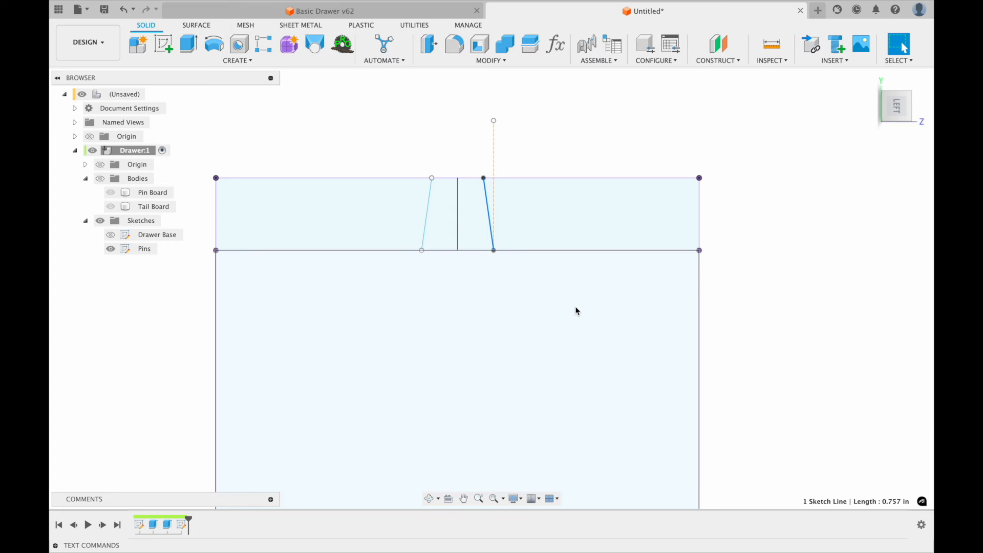
click(110, 207)
click(101, 179)
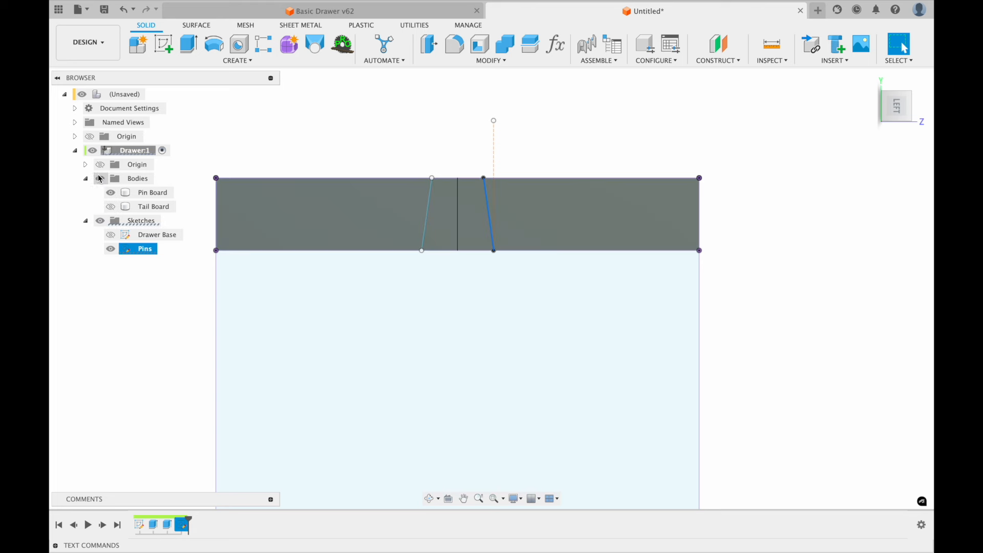
click(110, 207)
click(111, 193)
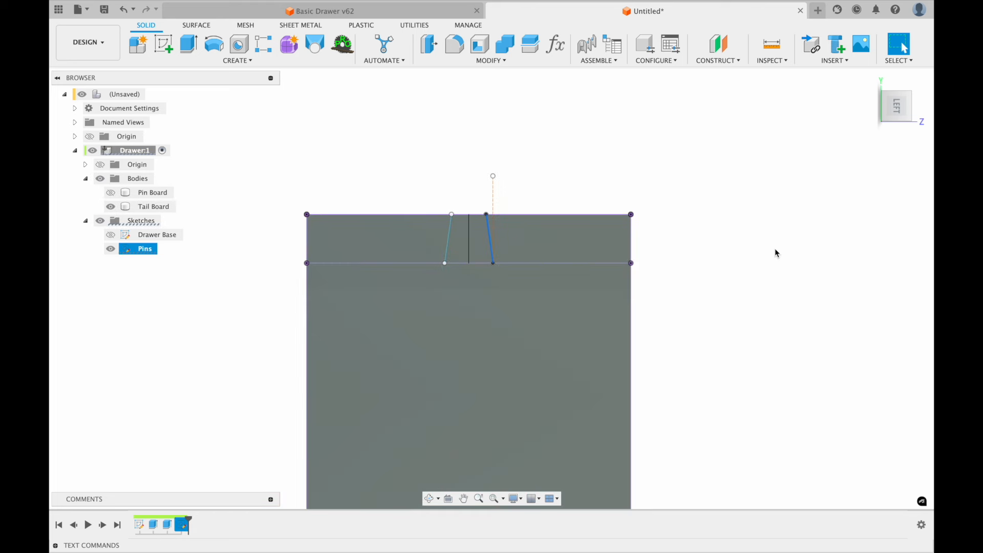
click(869, 80)
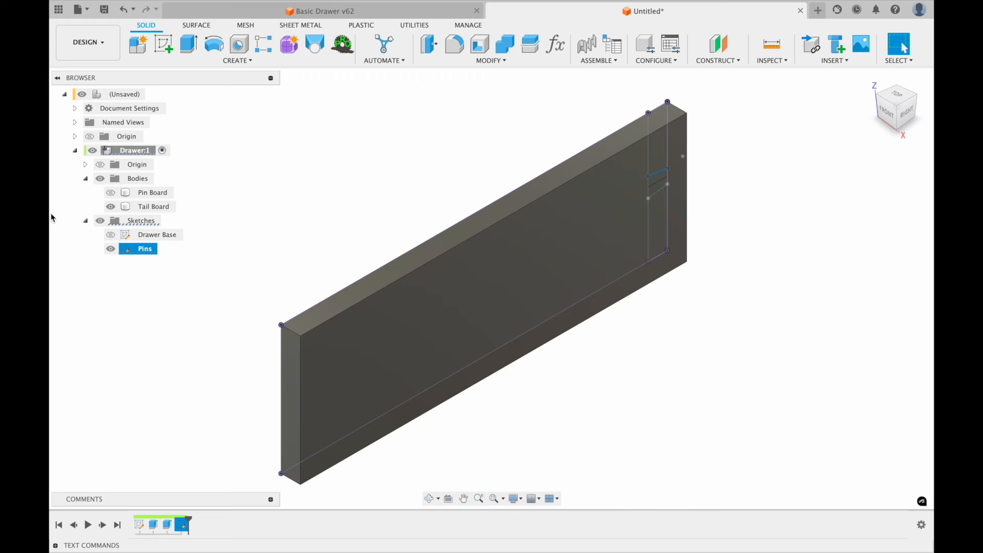
click(110, 193)
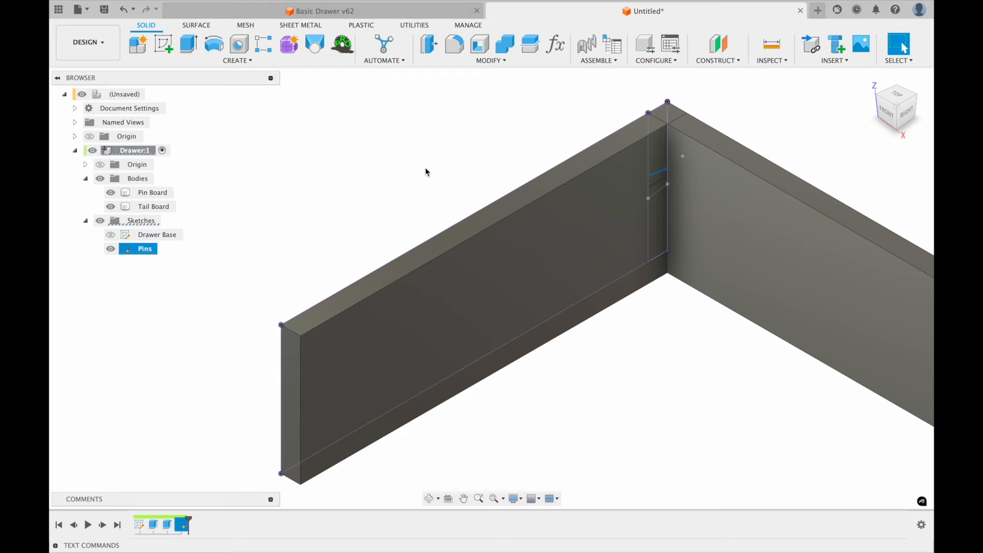
Step: Check the two halves of the pin profile on the Tail Board's outer face
shift+scroll(425, 172, left, 10)
shift+scroll(426, 172, down, 10)
shift+scroll(426, 172, up, 10)
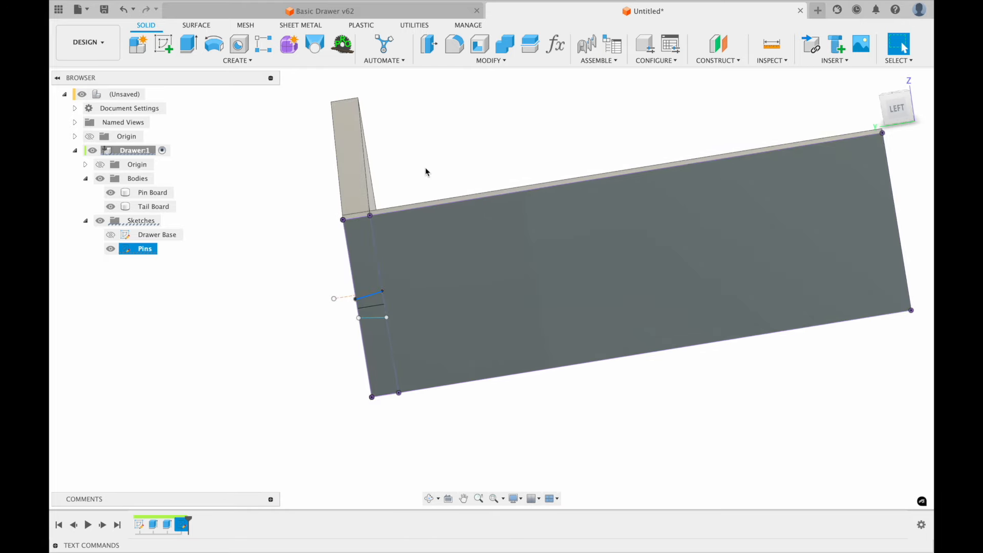
scroll(426, 172, left, 3)
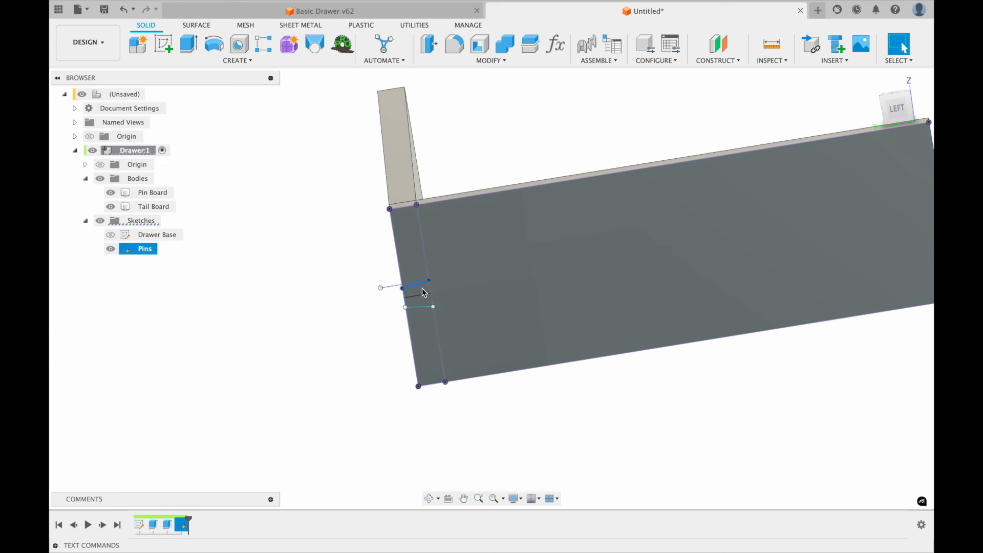
click(421, 290)
shift+click(423, 303)
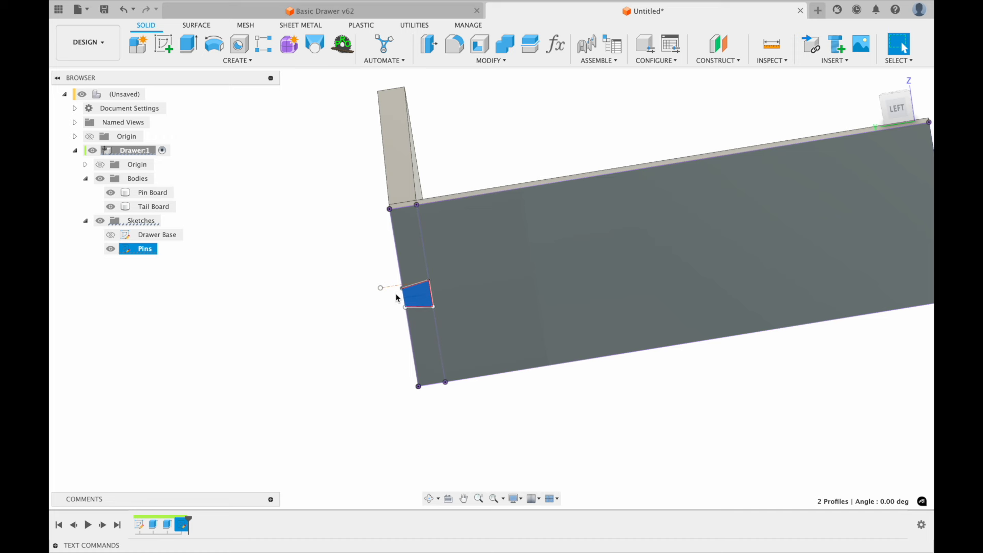
click(215, 256)
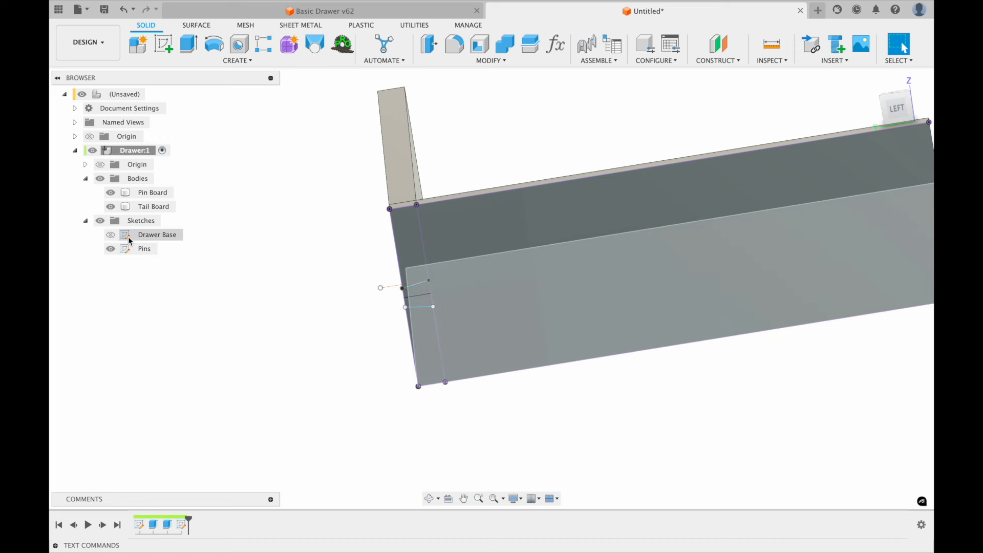
Step: Edit the Pins sketch to make the pin's centre line a construction line, finish the sketch and select the whole pin profile
double_click(128, 249)
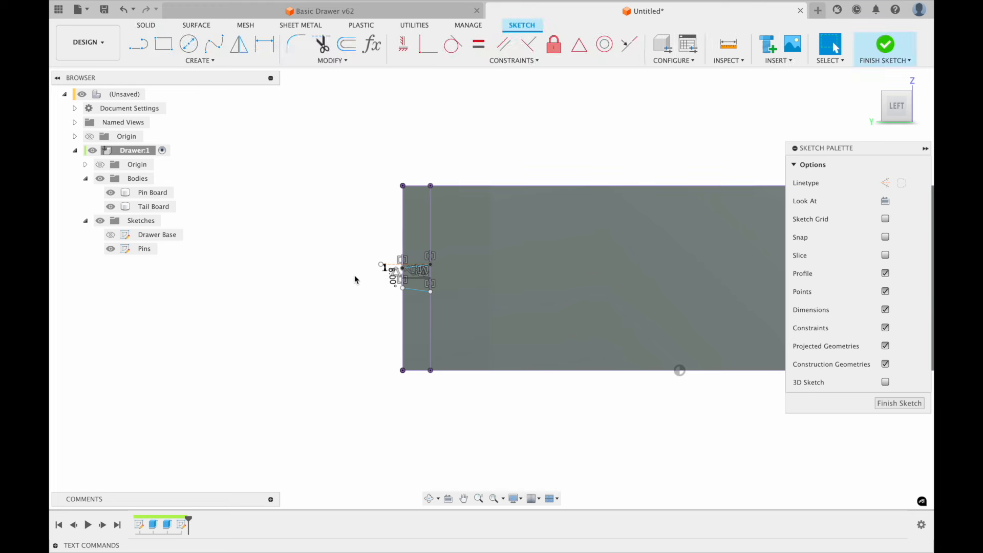
click(358, 271)
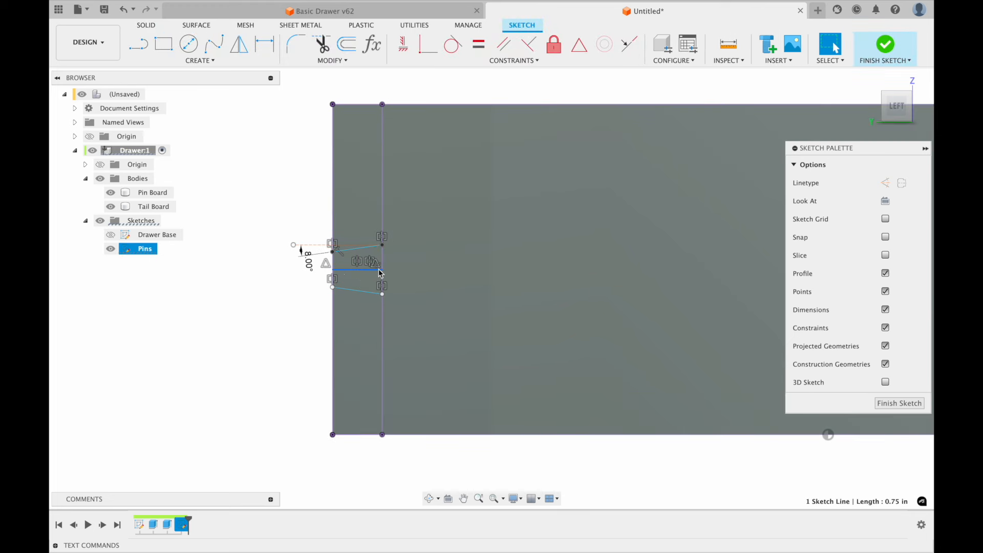
key(x)
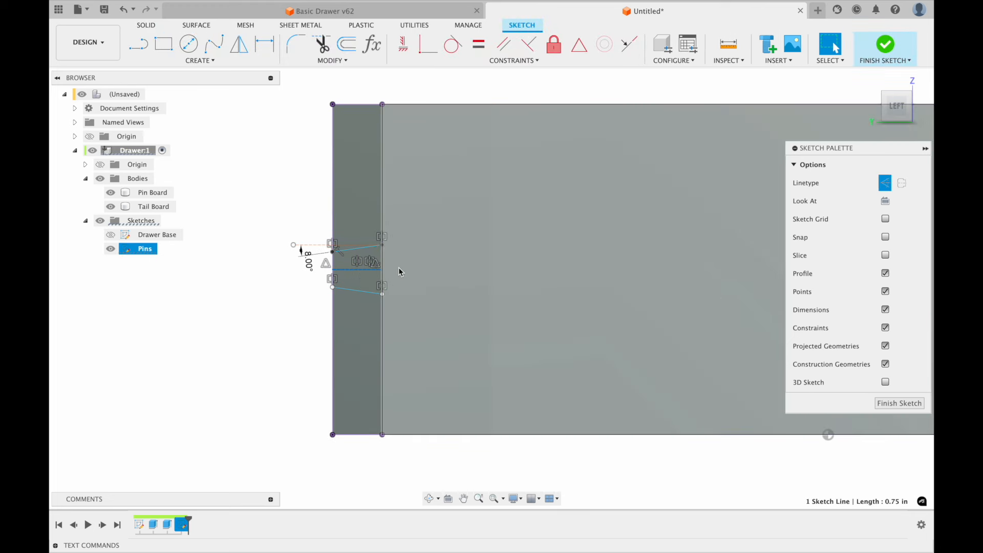
click(899, 403)
click(361, 267)
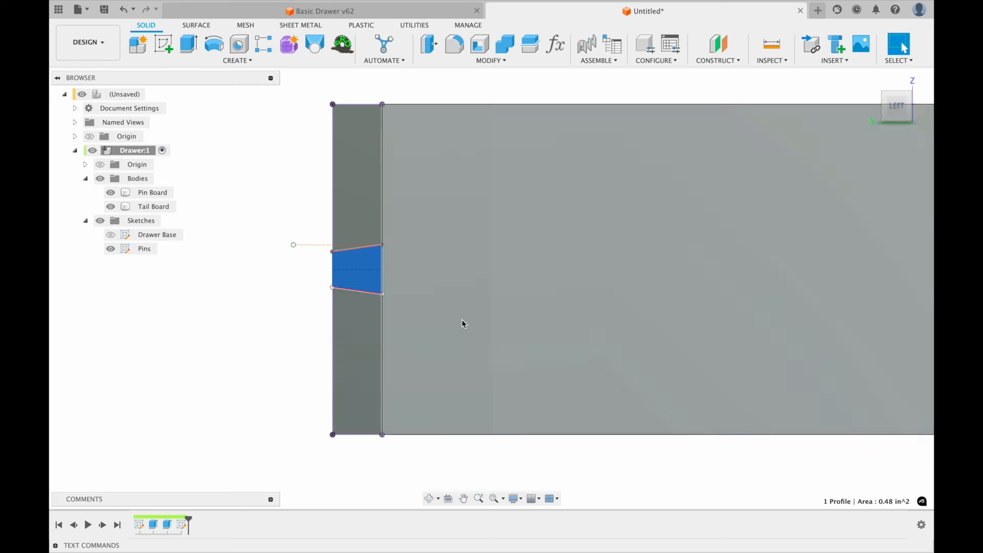
Step: Extrude the pin profile as a cut with the To Object extent, ending at the Tail Board's inner face
key(e)
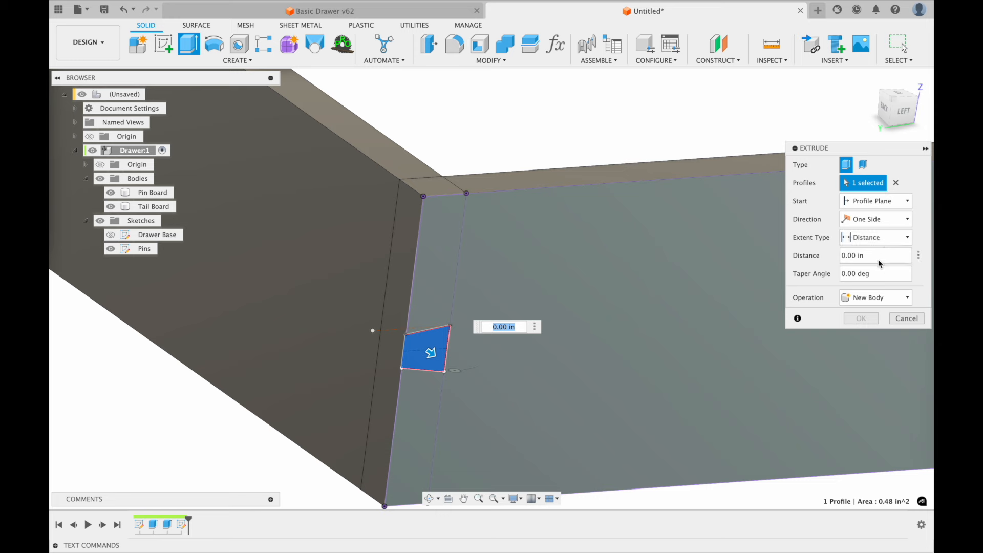
click(880, 238)
click(880, 266)
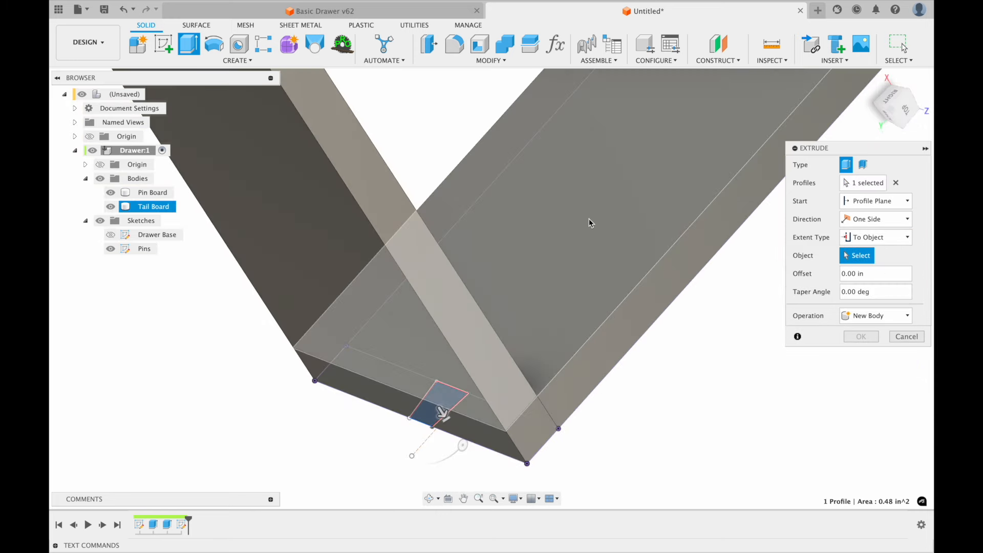
click(588, 219)
shift+scroll(673, 332, down, 10)
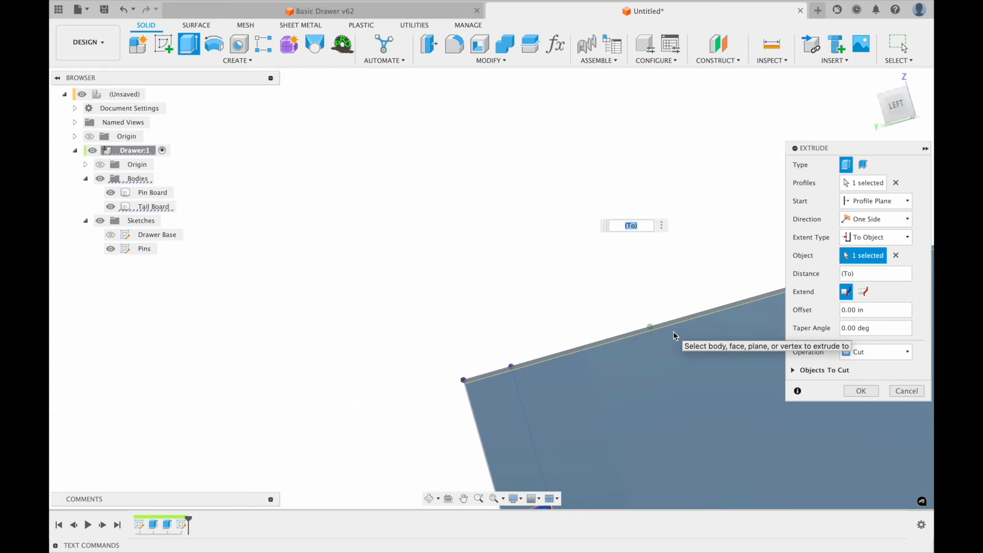
scroll(674, 331, down, 5)
shift+scroll(674, 331, left, 5)
shift+scroll(674, 331, left, 10)
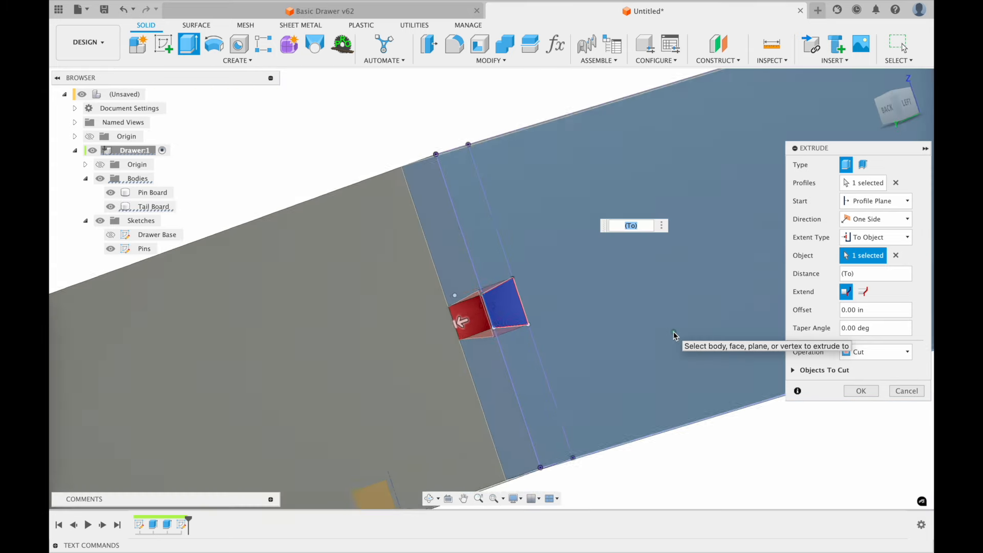
click(793, 371)
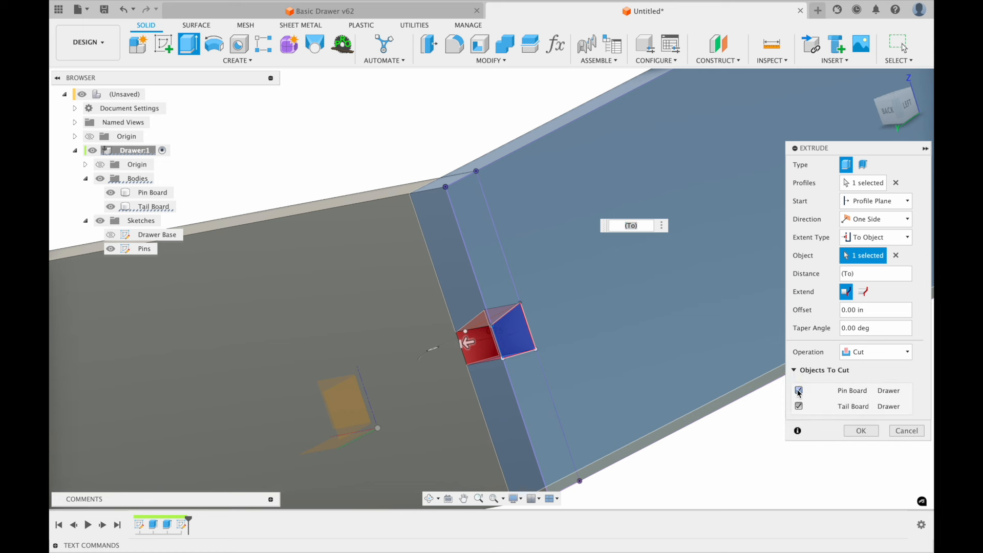
click(799, 391)
click(799, 391)
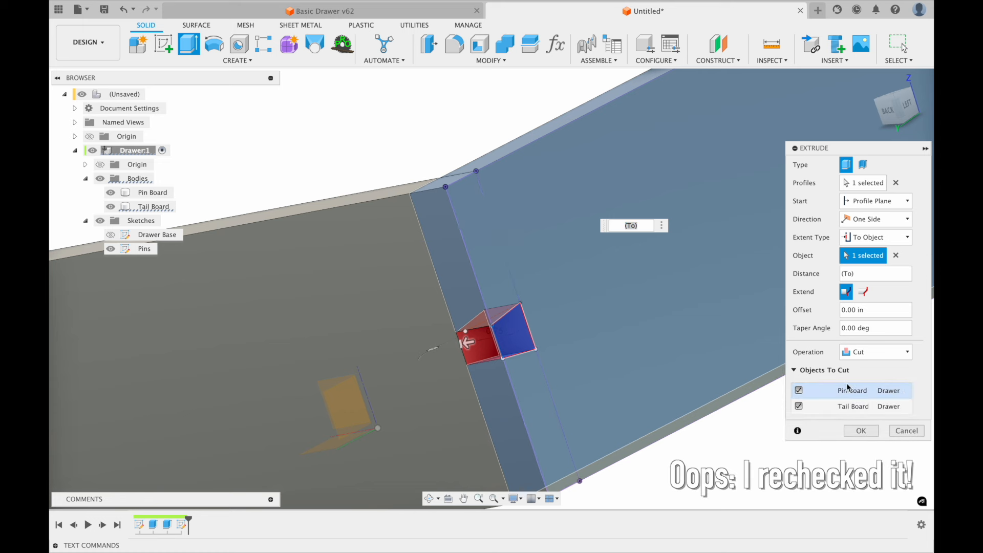
click(868, 431)
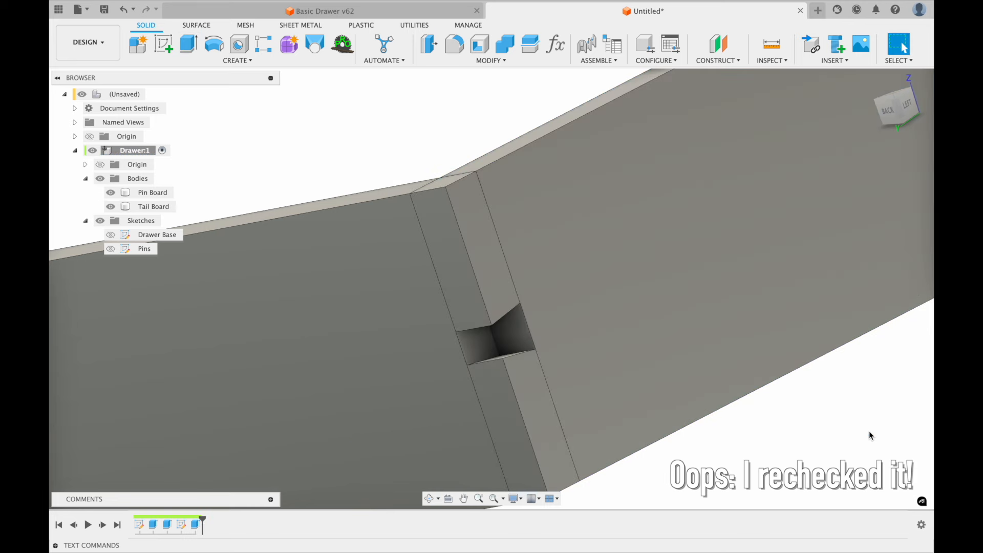
Step: Examine the pin cut at the corner, toggling the Pin Board and Tail Board to see which bodies it affects
click(750, 345)
scroll(750, 345, up, 2)
shift+scroll(751, 345, right, 5)
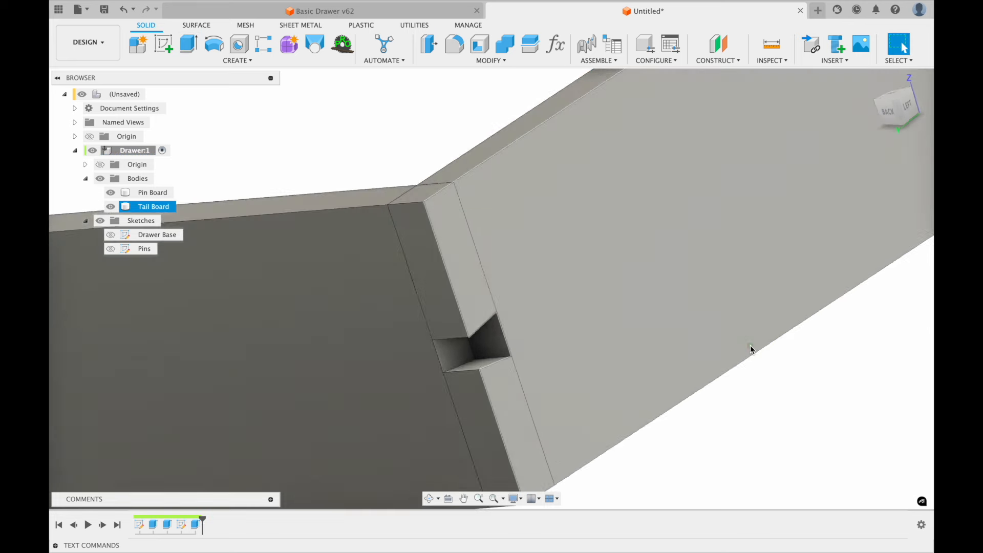
scroll(750, 345, down, 3)
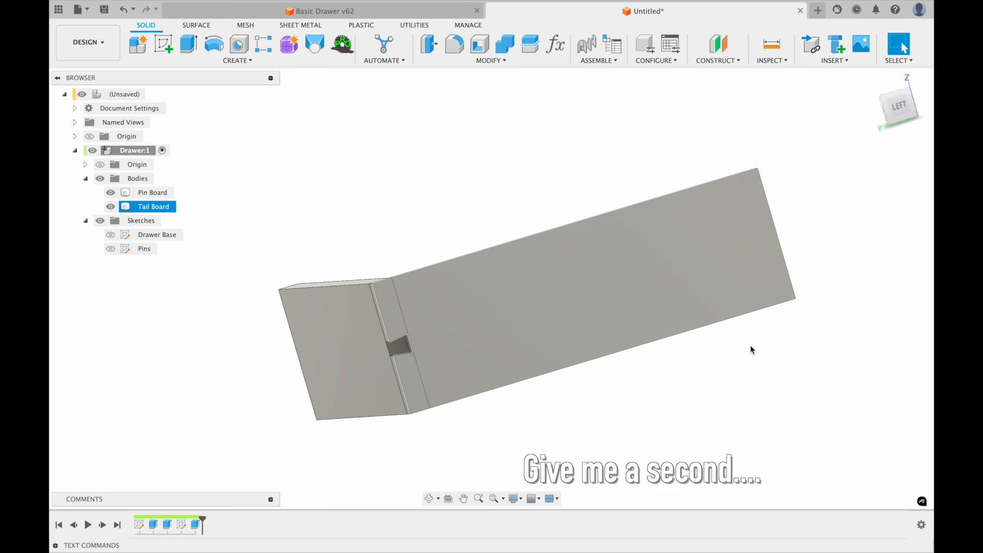
click(644, 292)
click(309, 312)
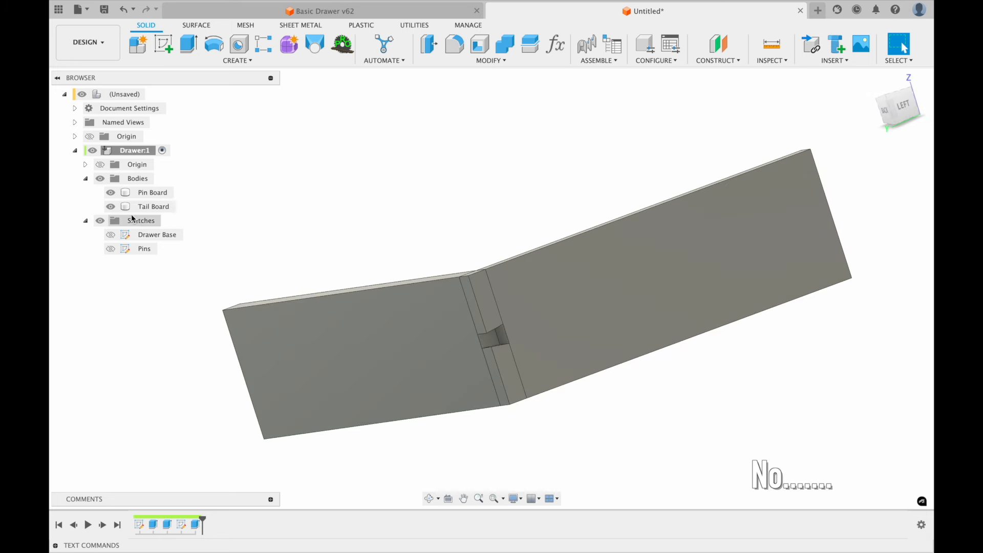
click(107, 196)
click(108, 196)
click(111, 207)
click(111, 208)
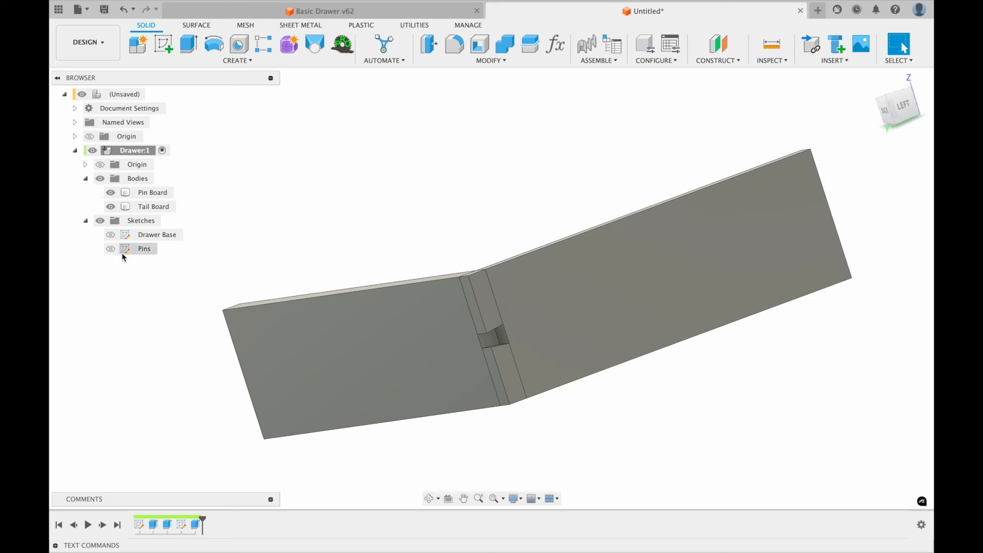
Step: Edit the pin cut extrusion to exclude the Pin Board so that only the Tail Board is cut
double_click(195, 525)
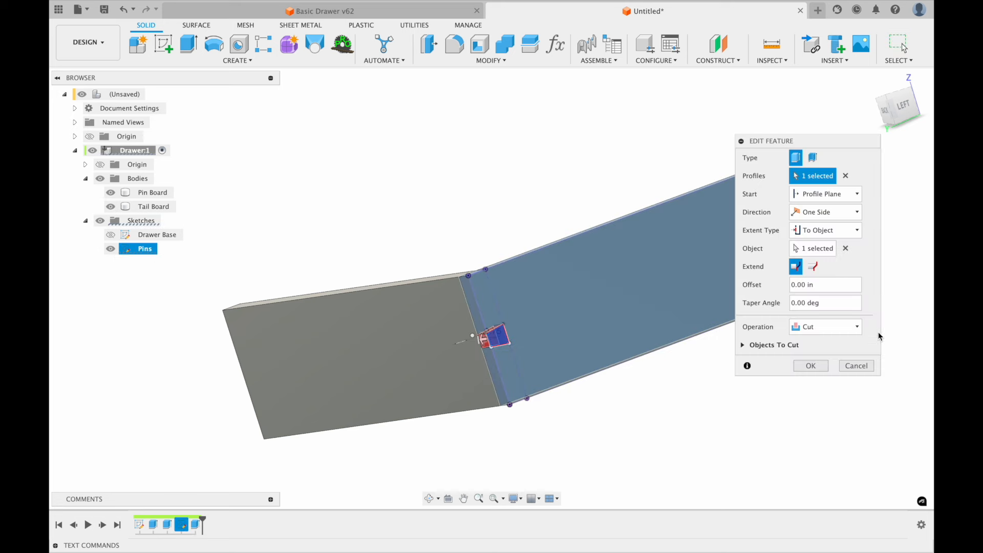
click(743, 345)
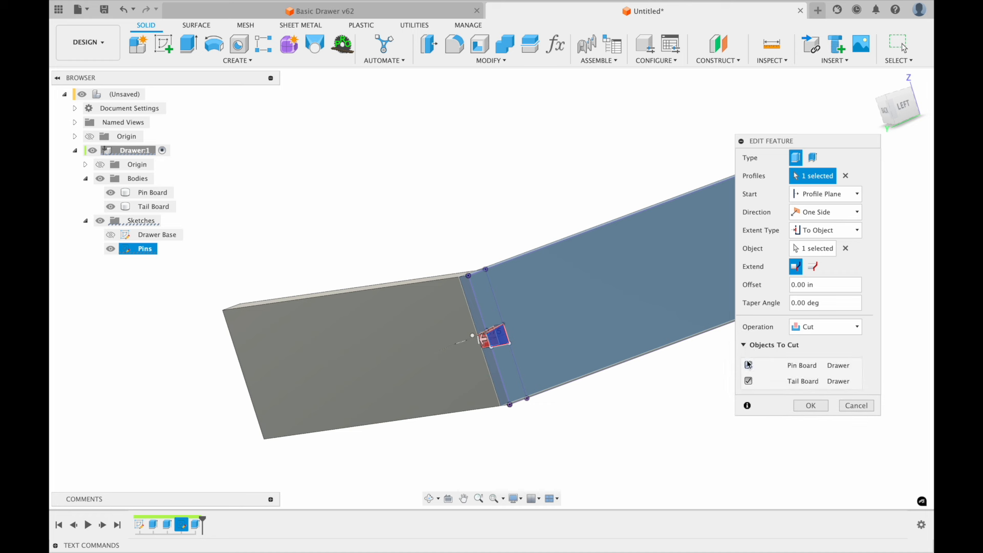
click(748, 365)
click(809, 405)
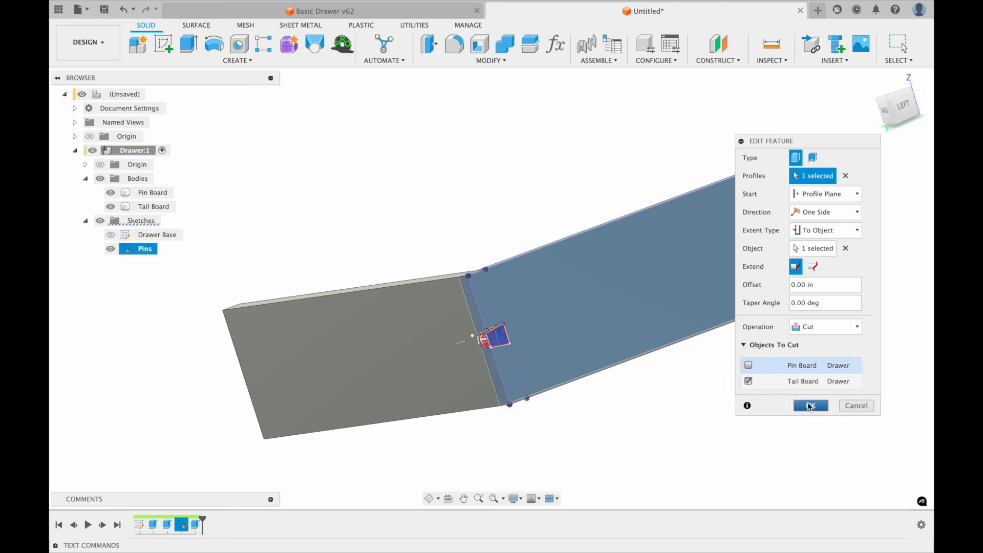
Step: Hide the Pin Board and inspect the dovetail notch in the end of the Tail Board
click(115, 194)
click(110, 193)
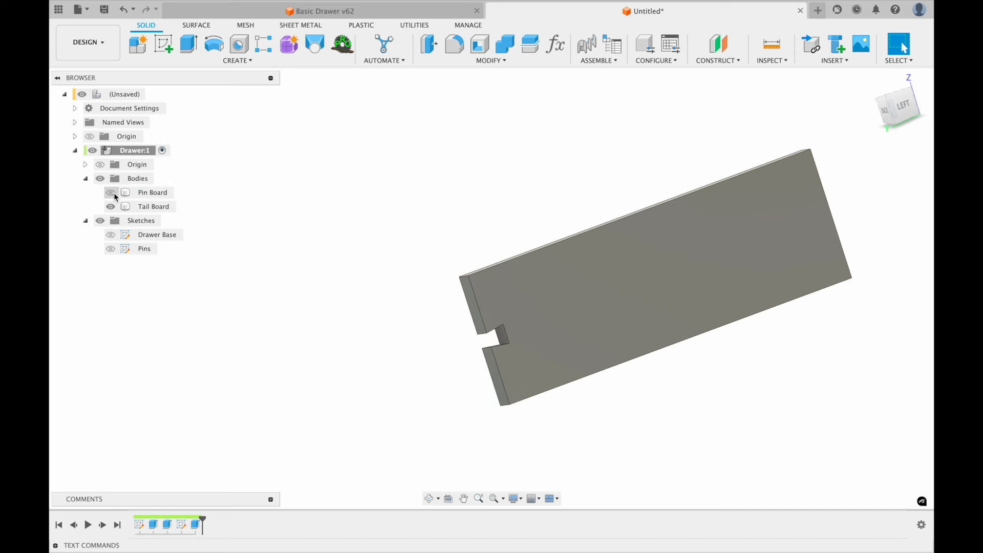
click(632, 240)
shift+scroll(631, 238, left, 5)
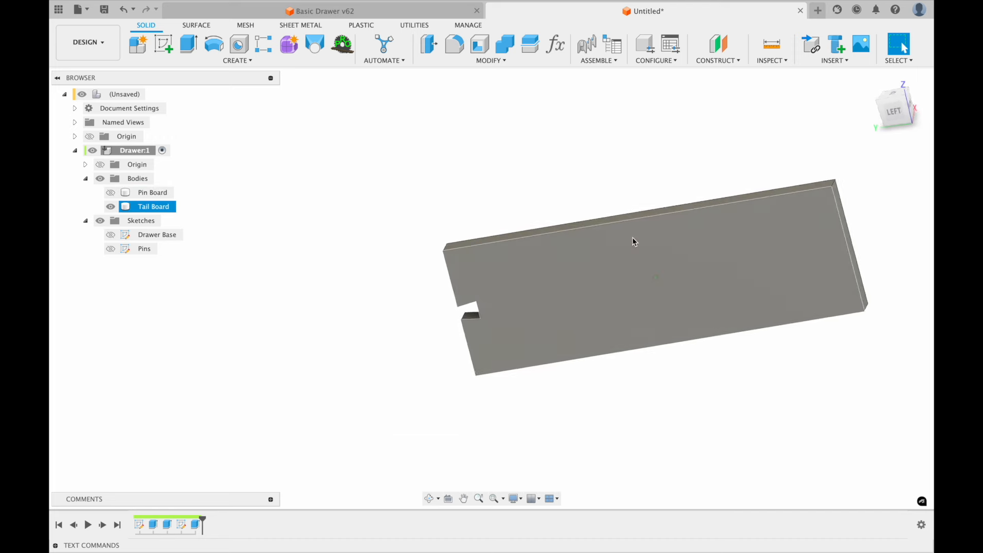
scroll(595, 250, right, 5)
shift+scroll(594, 250, left, 3)
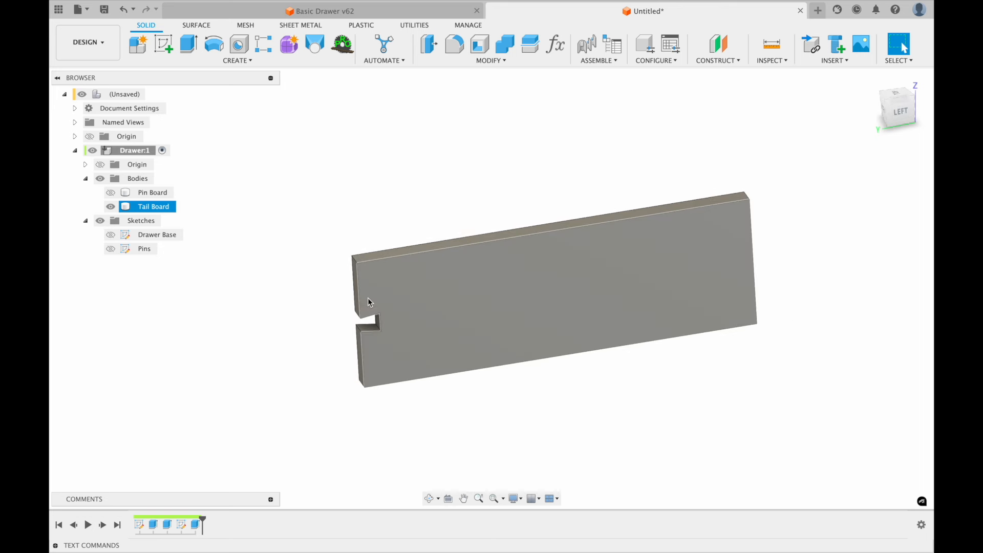
click(767, 249)
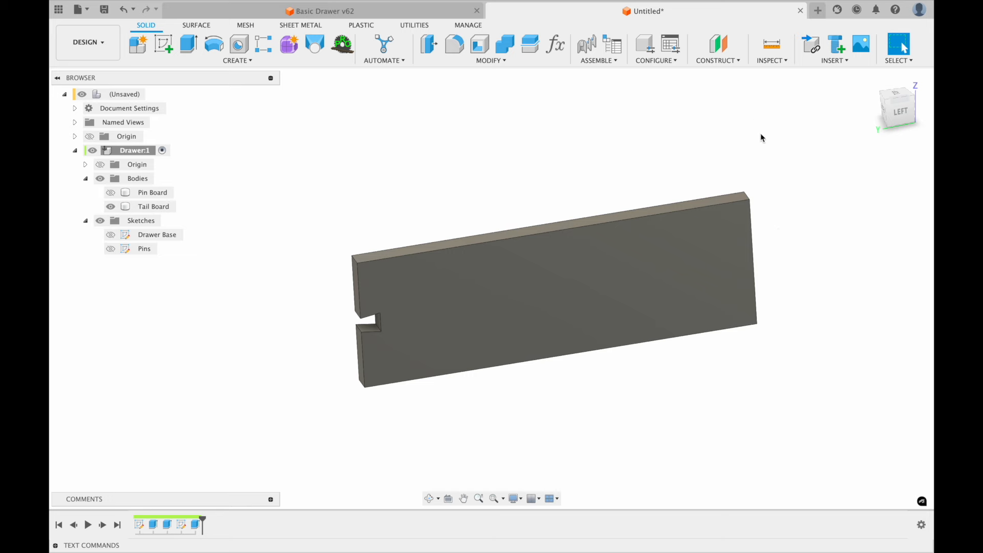
Step: Create a midplane between the two opposite end faces of the Tail Board
click(723, 61)
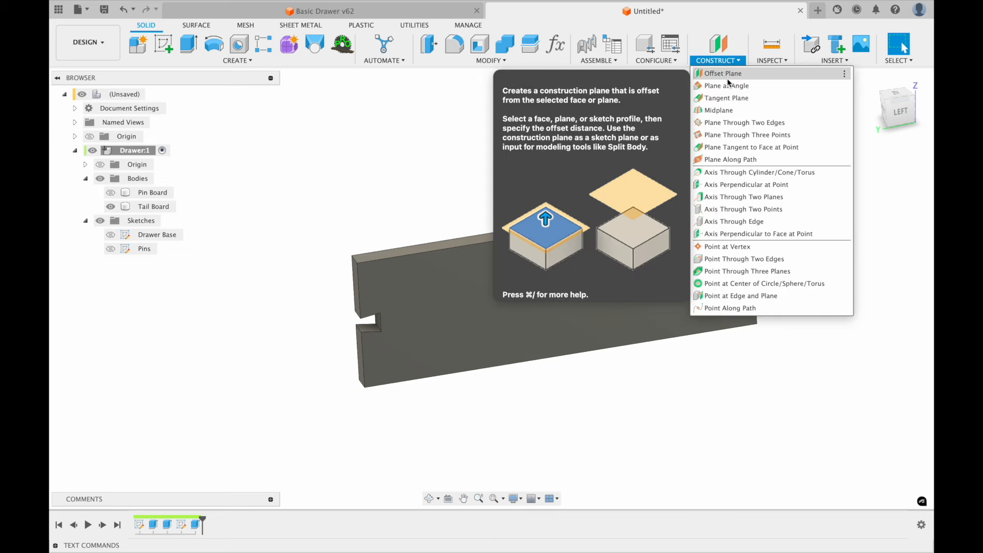
click(719, 110)
shift+scroll(518, 225, left, 3)
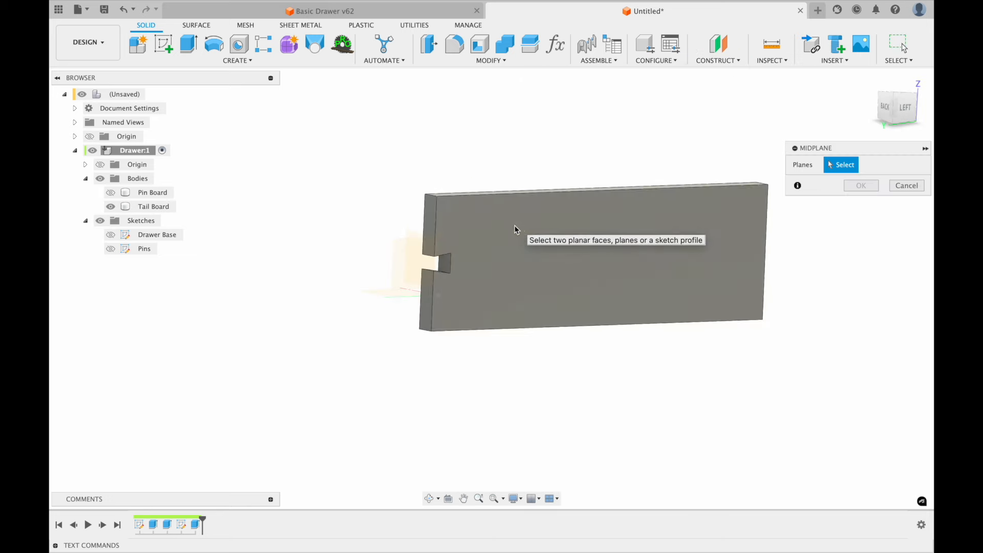
click(428, 225)
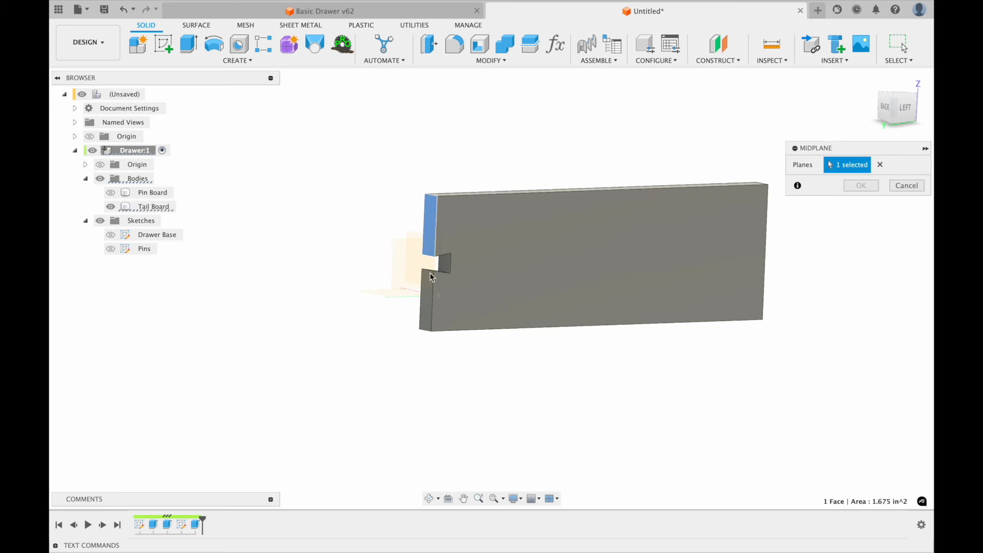
shift+scroll(559, 253, right, 10)
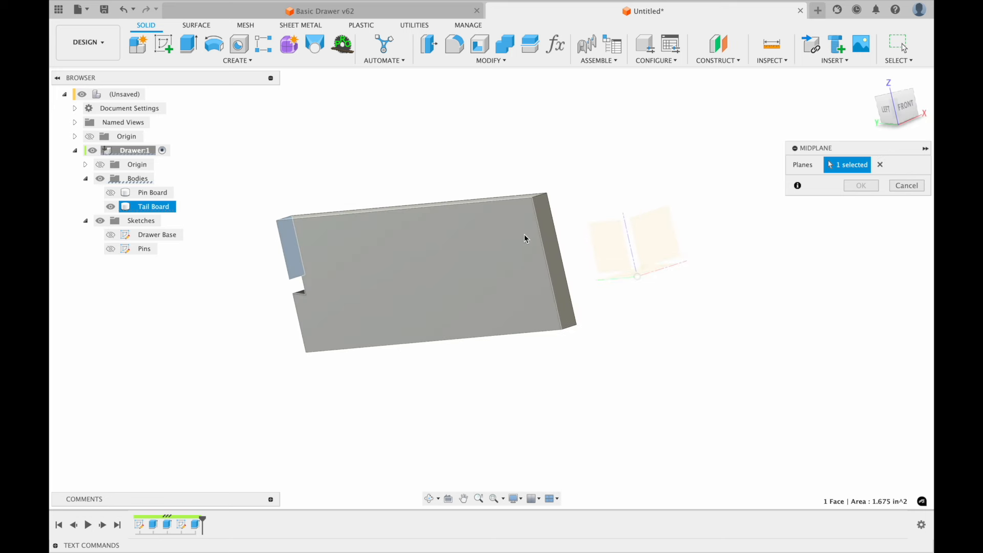
shift+scroll(532, 233, left, 5)
click(546, 229)
shift+scroll(545, 229, left, 8)
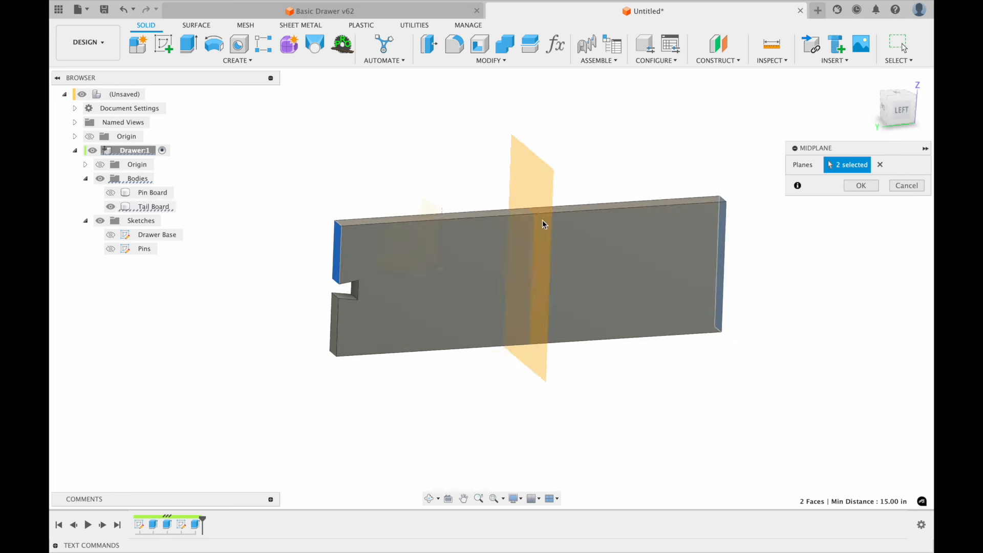
click(862, 187)
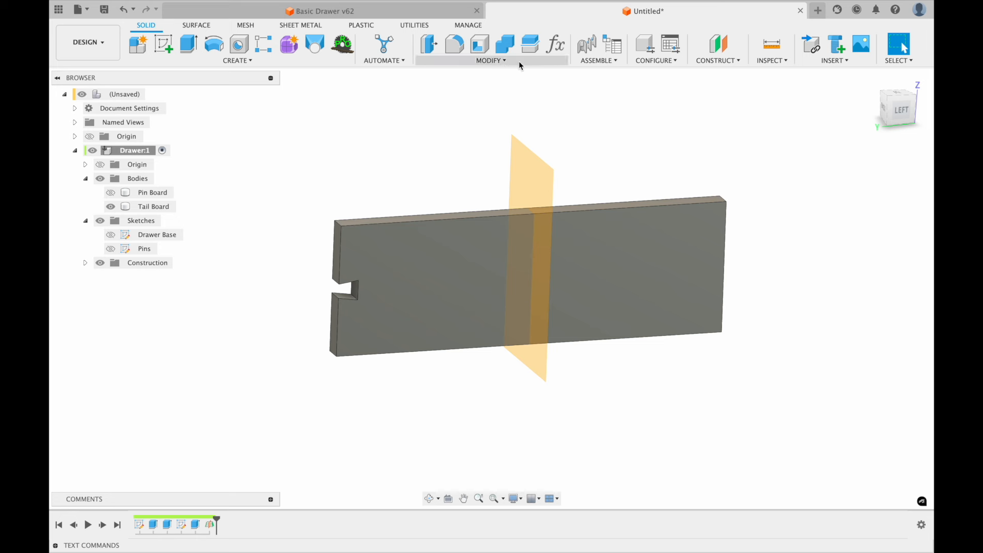
click(254, 62)
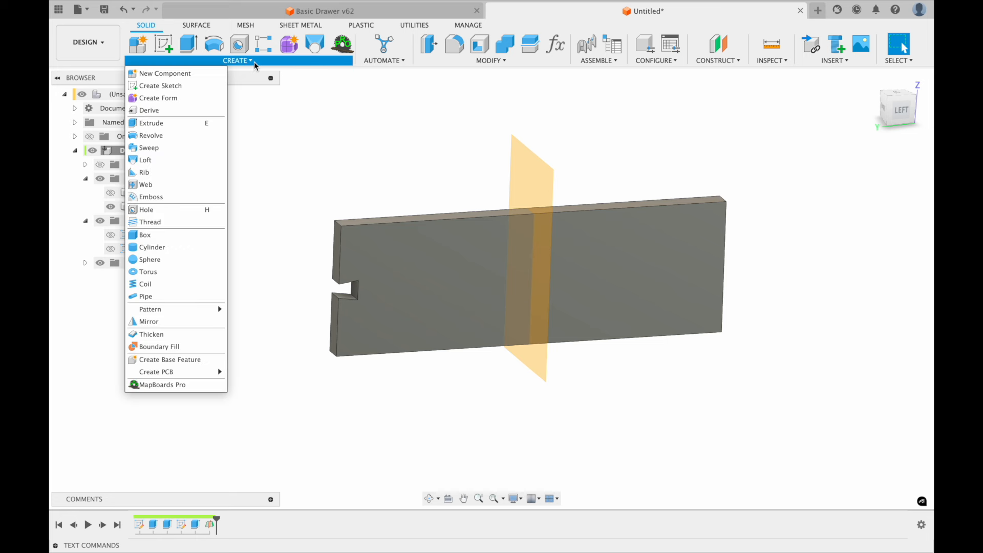
click(490, 59)
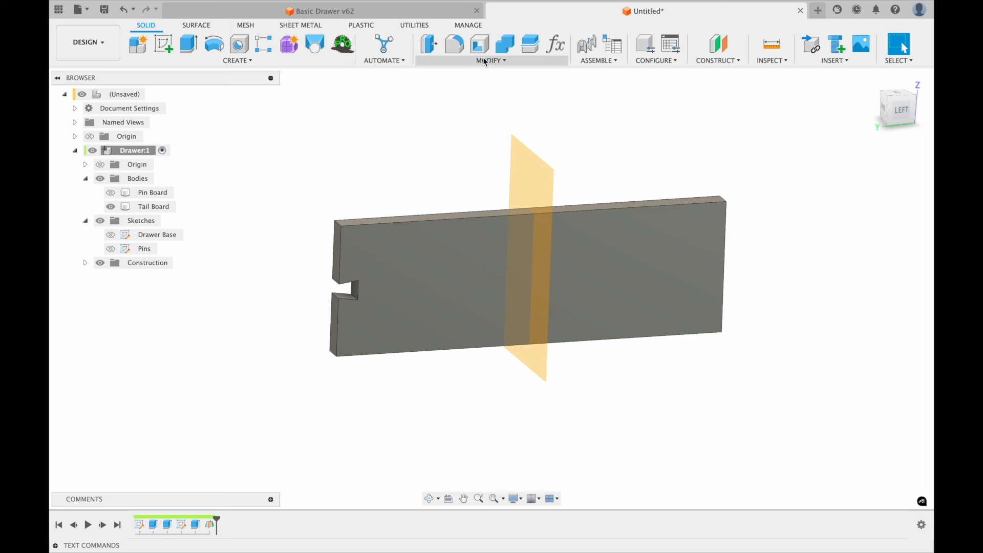
click(485, 60)
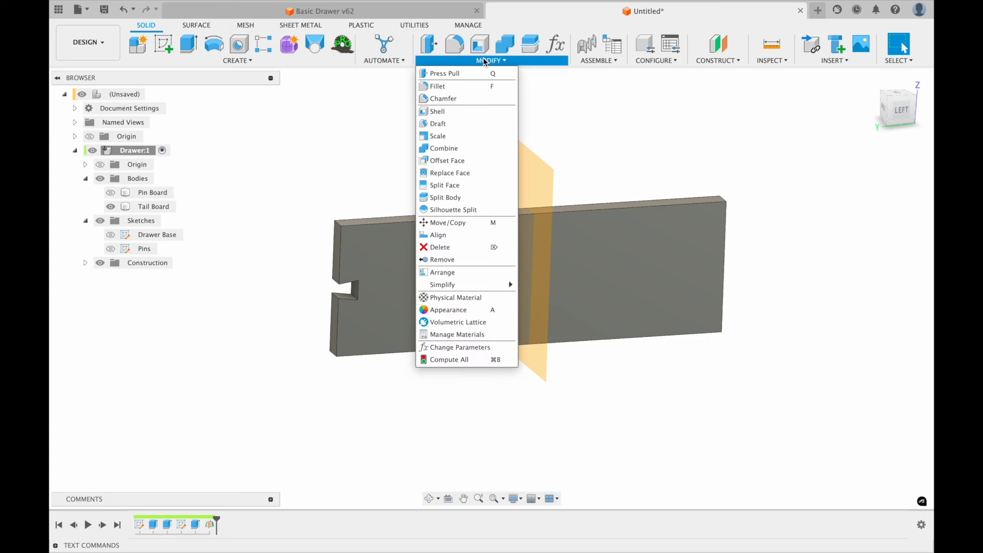
click(593, 129)
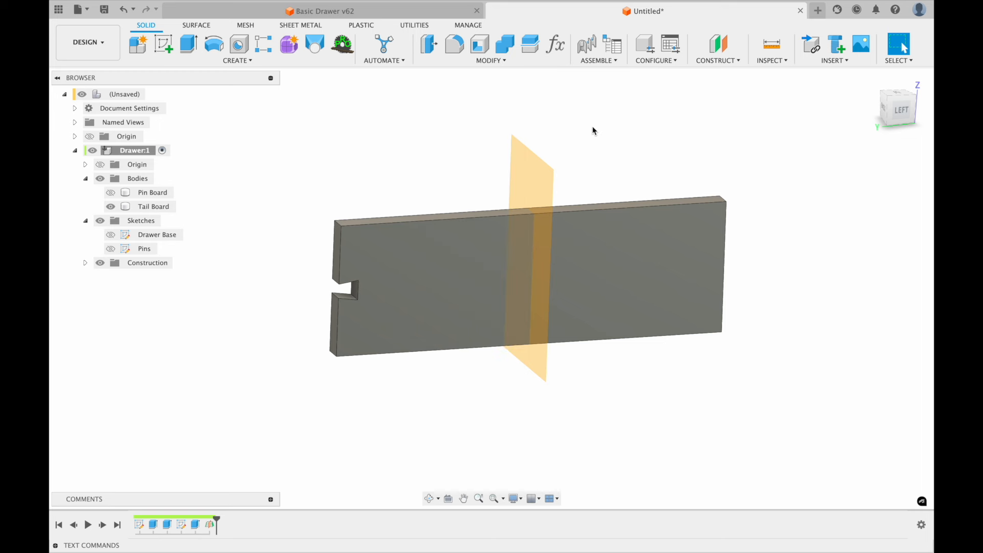
Step: Mirror the pin cut feature across the midplane to the opposite end of the Tail Board and hide the construction geometry
text(smirror)
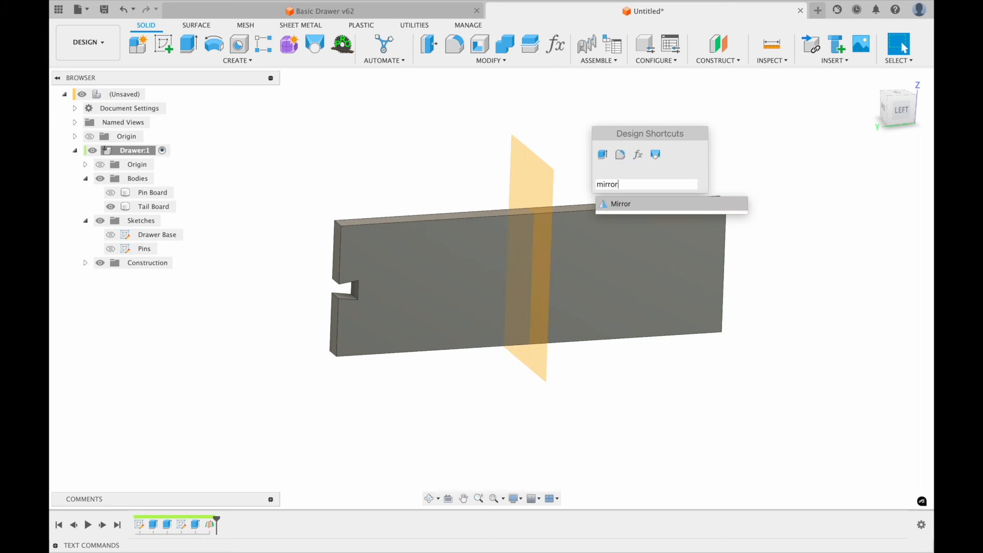
click(623, 202)
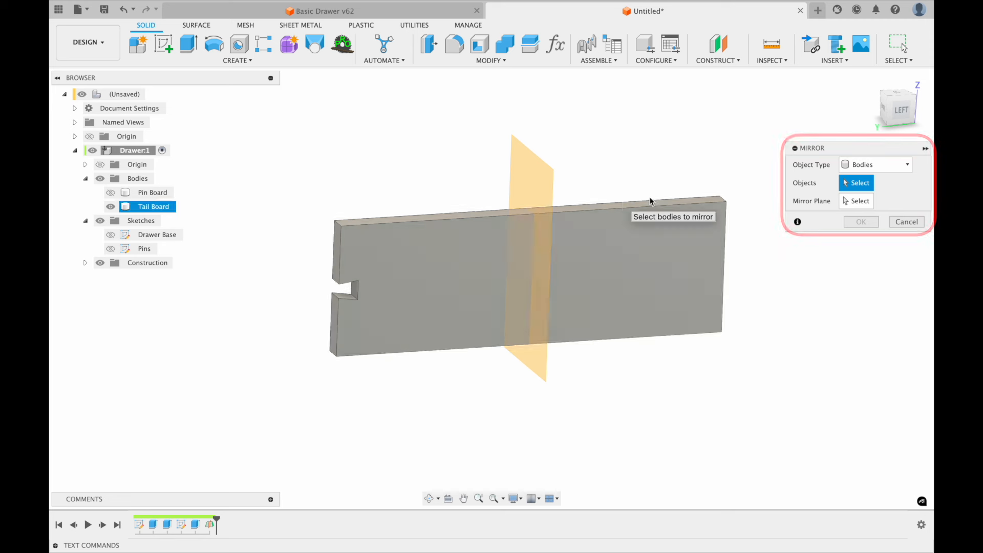
click(854, 167)
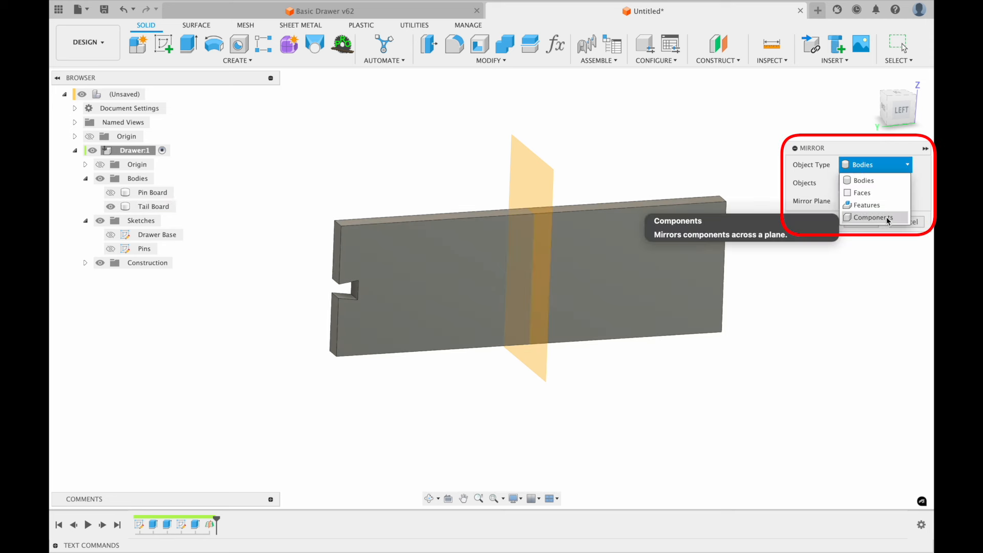
click(865, 204)
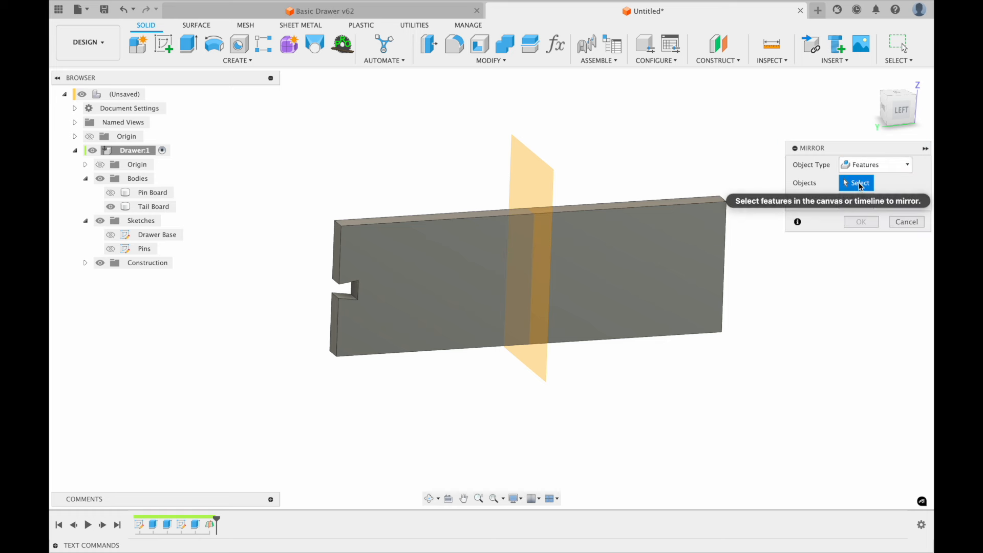
click(194, 524)
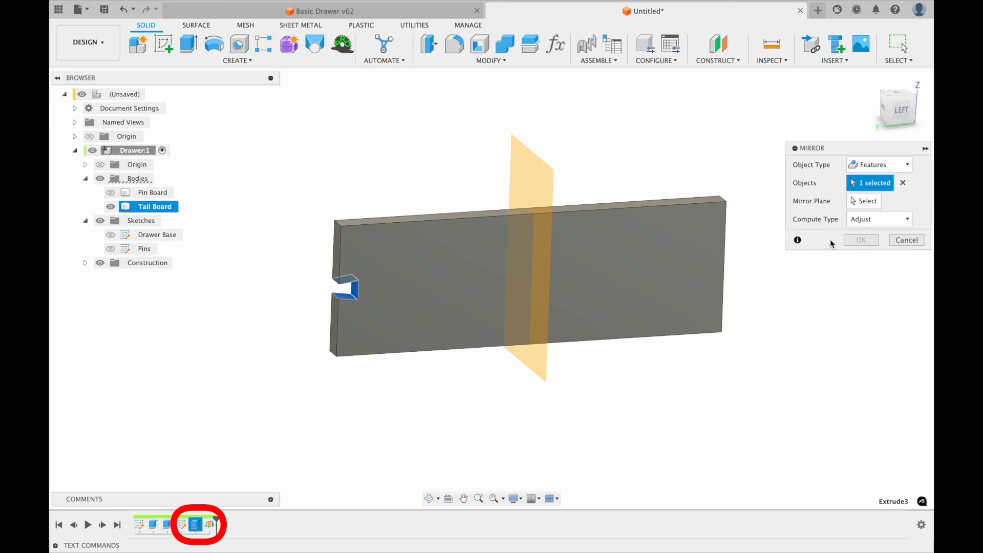
click(865, 202)
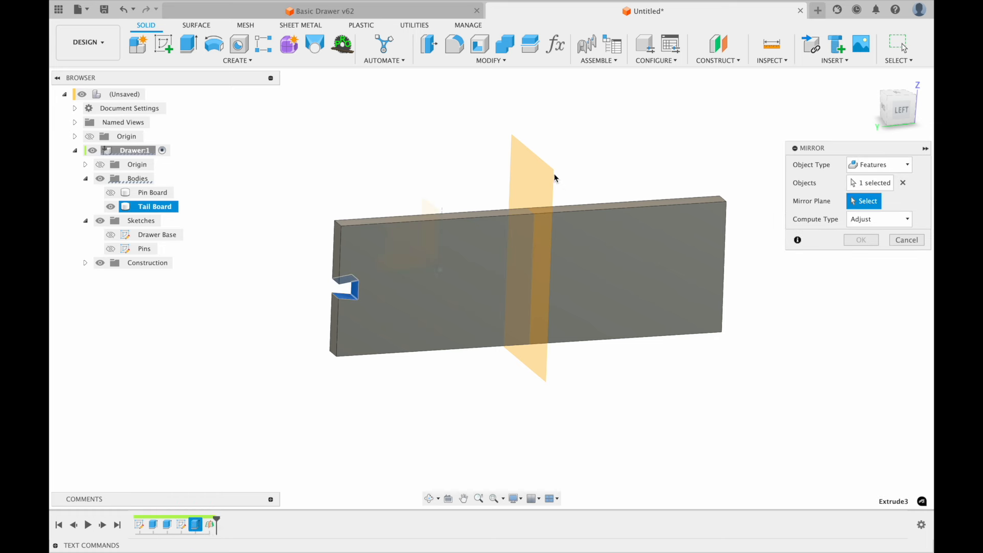
click(540, 179)
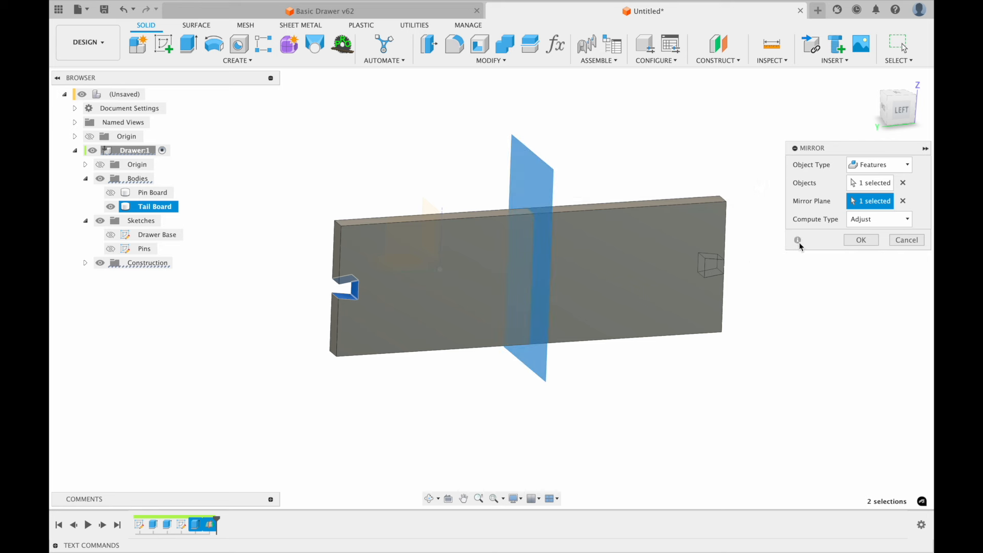
click(864, 240)
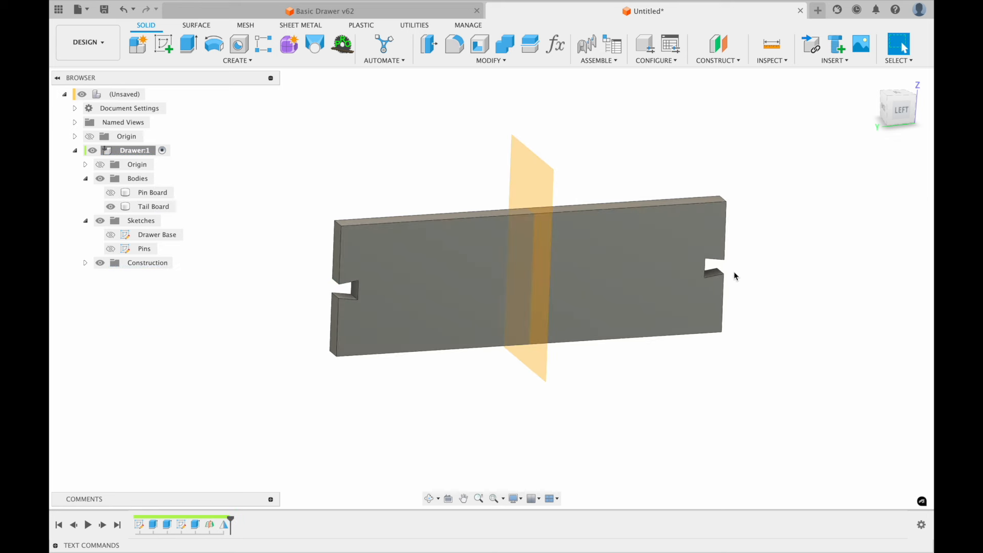
scroll(731, 362, up, 3)
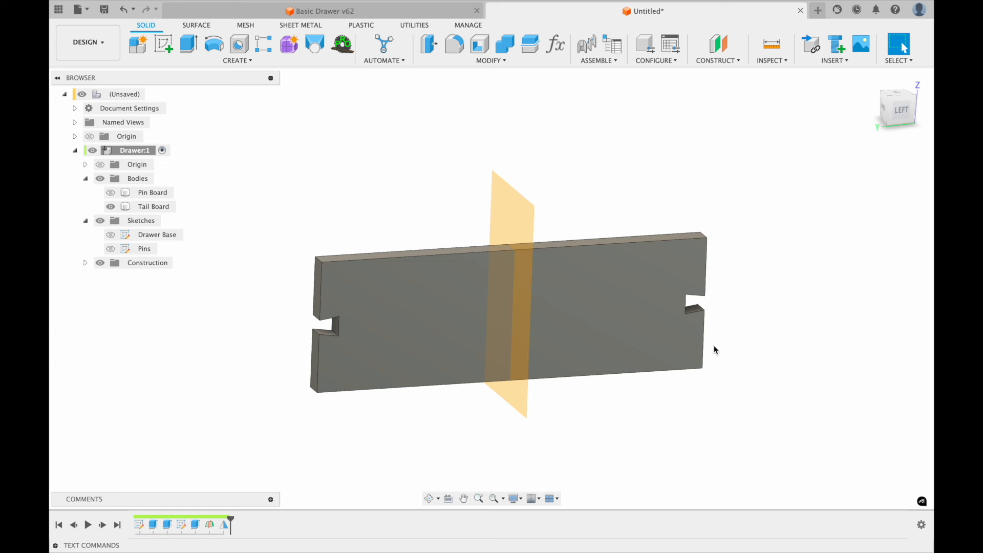
click(98, 263)
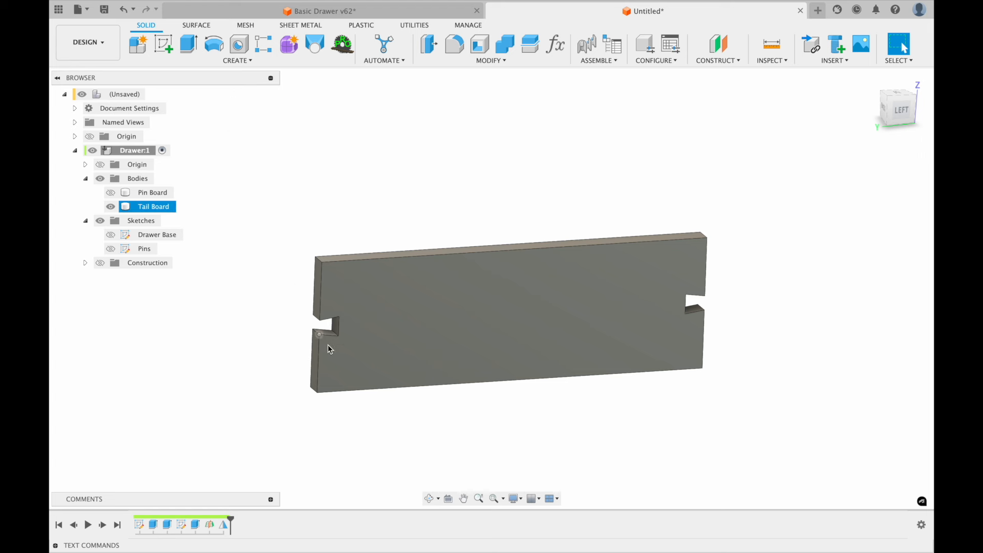
Step: Set up a rectangular feature pattern of the pin cut and its mirror along the Tail Board's vertical end edge, extending about 2.543 in downward
click(234, 60)
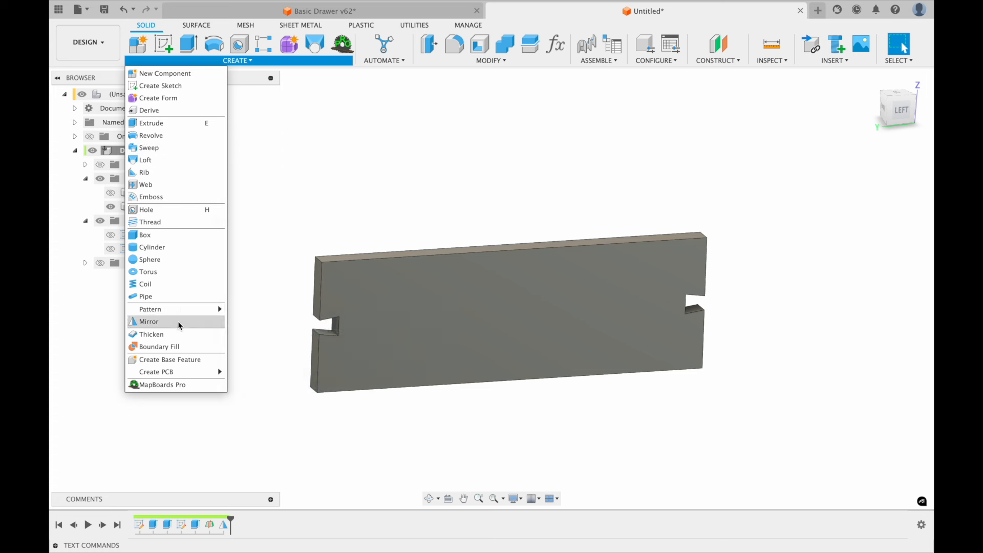
mouse_move(181, 311)
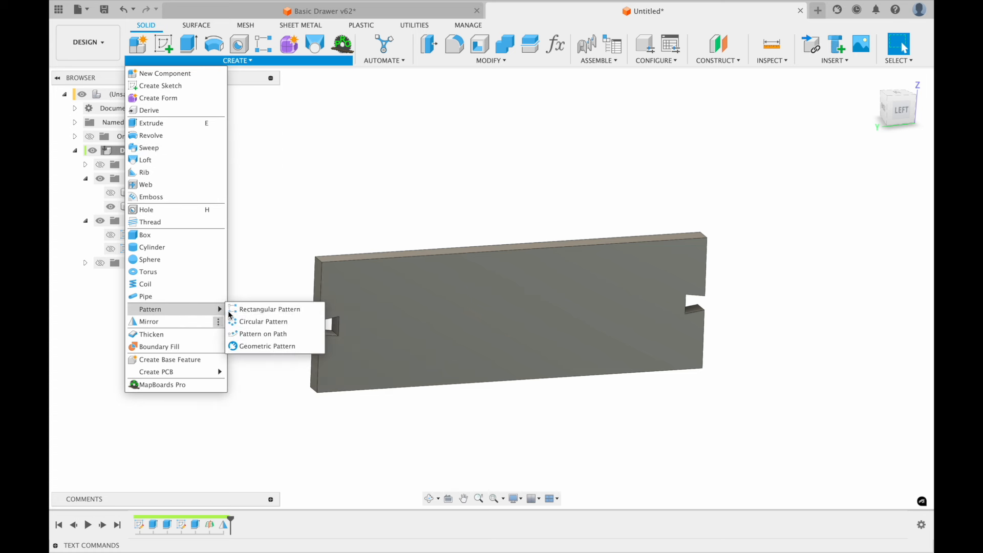
click(250, 312)
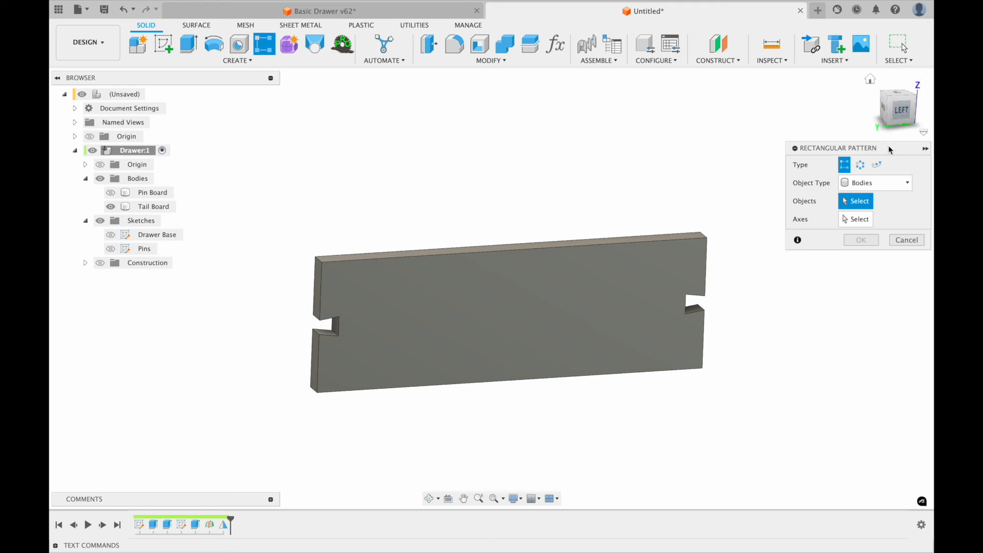
click(865, 186)
click(863, 223)
click(194, 525)
click(223, 524)
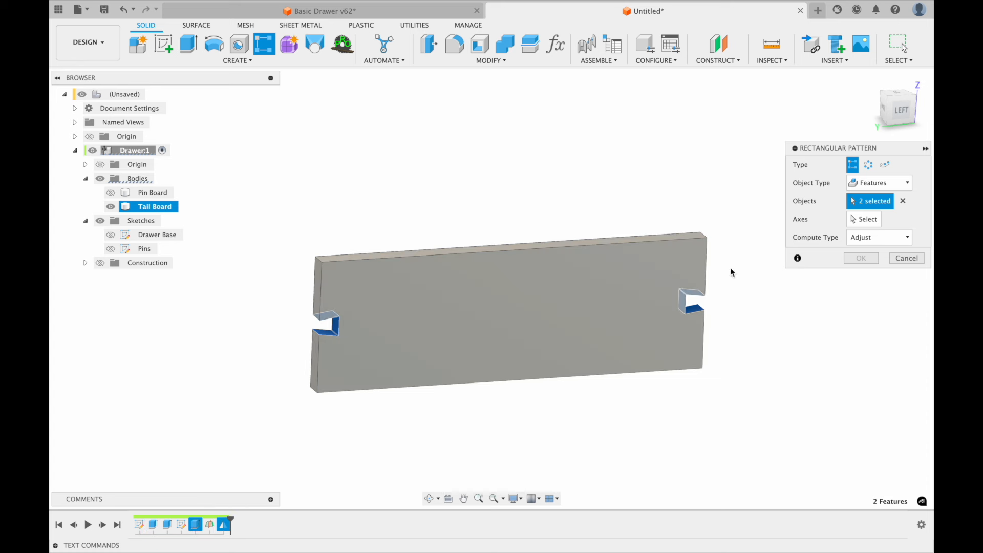
click(874, 222)
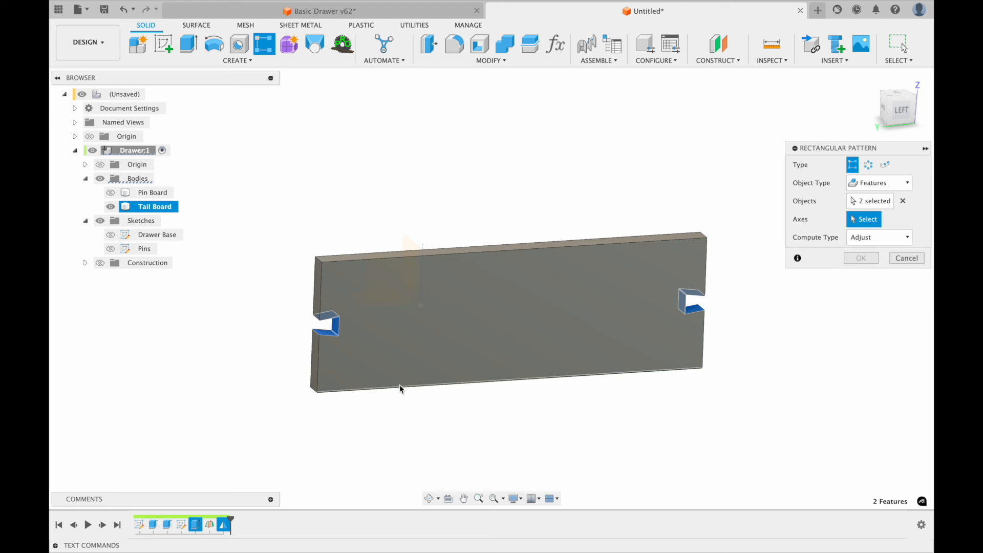
click(321, 290)
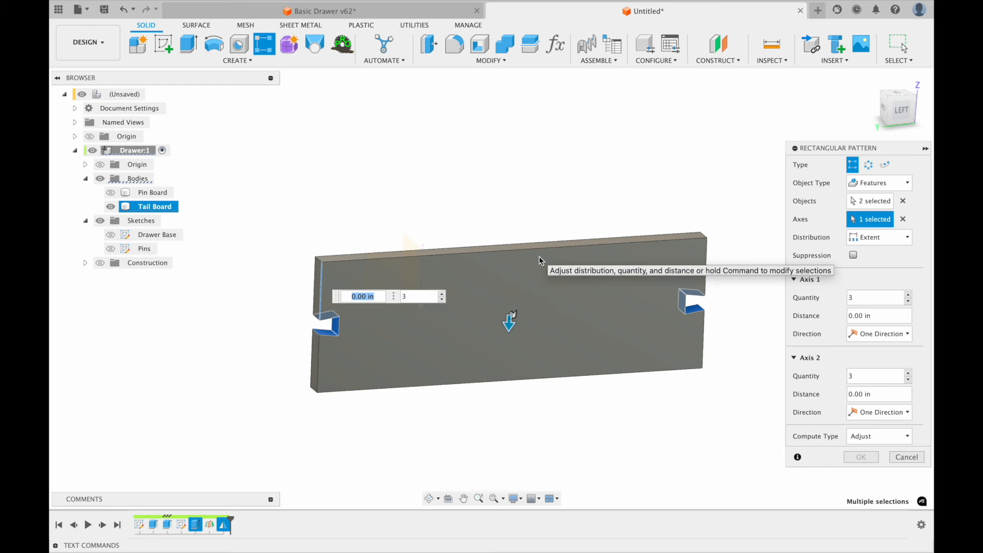
drag(510, 317, 517, 394)
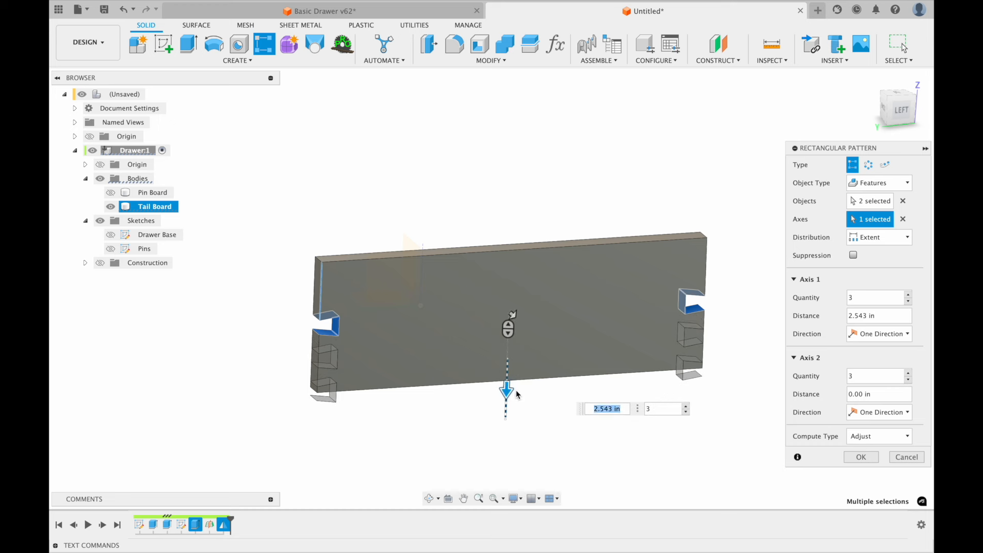
shift+middle_drag(516, 390, 516, 390)
click(907, 111)
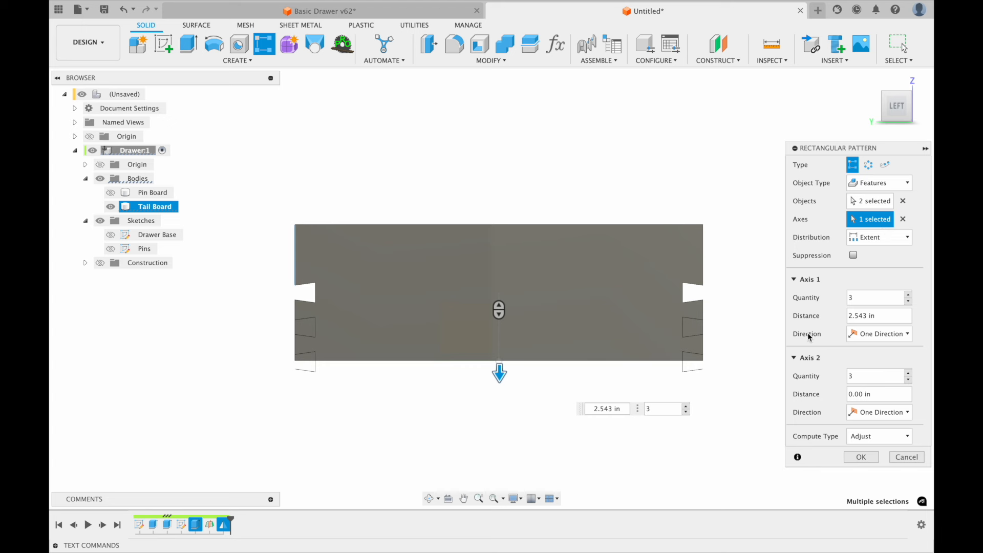
Step: Set the pattern's second-axis quantity to 1 and its first-axis direction to Symmetric
click(907, 380)
double_click(850, 376)
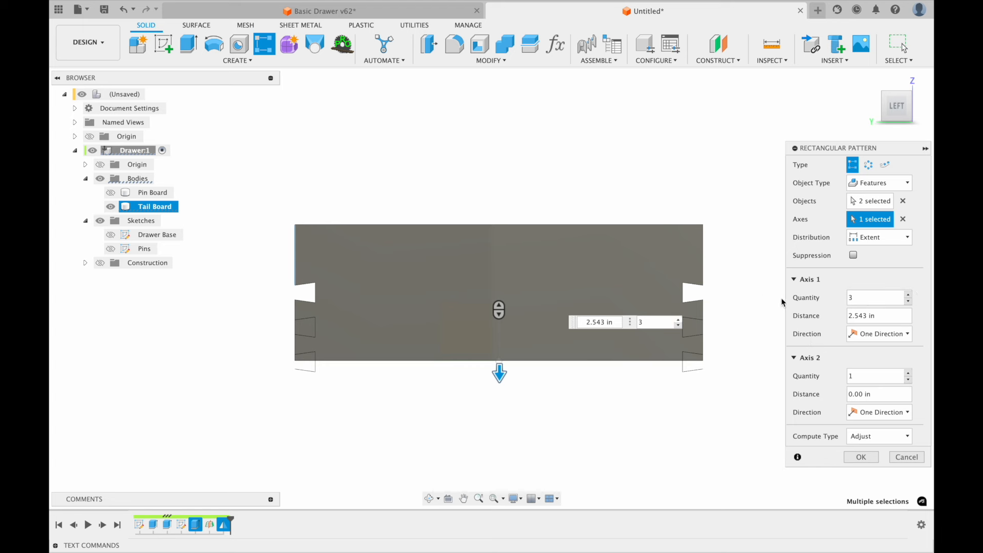
click(886, 334)
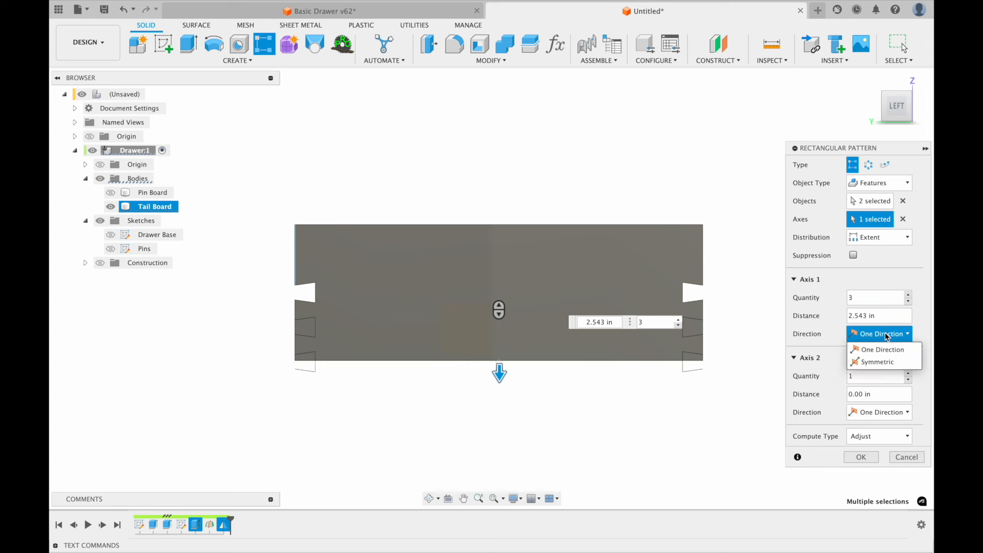
click(884, 362)
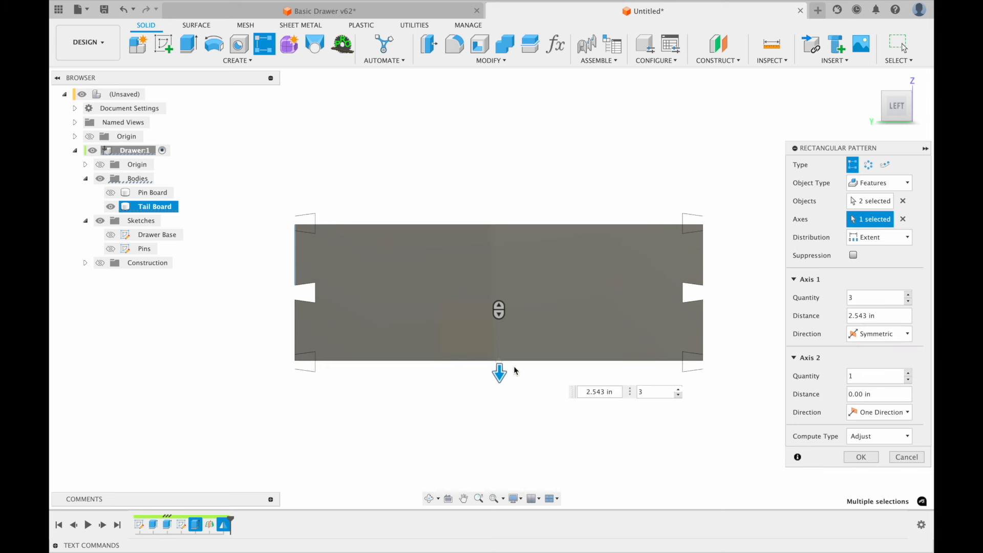
Step: Set the symmetric pattern to a quantity of 5 over a distance of about 1.919 in and apply it
drag(500, 373, 500, 357)
click(678, 373)
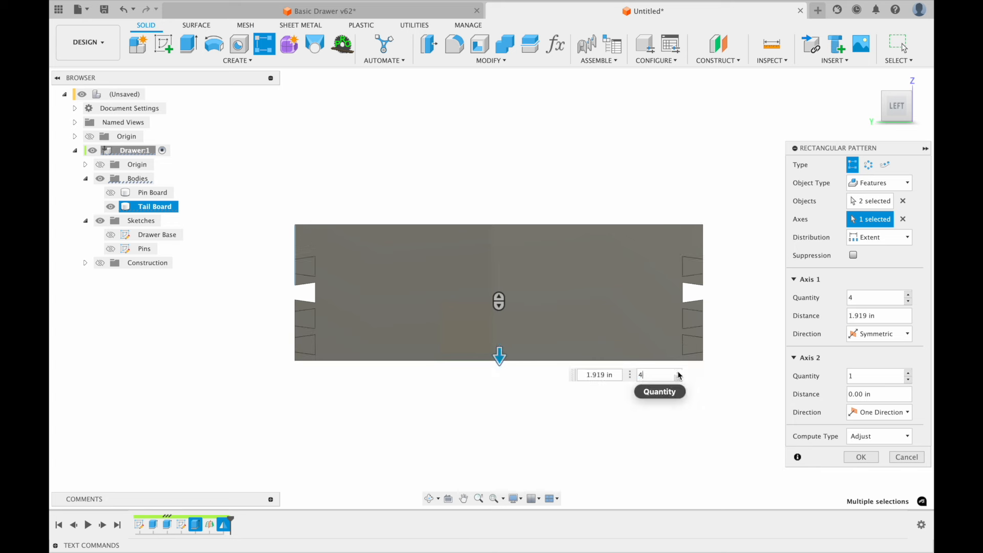
click(678, 372)
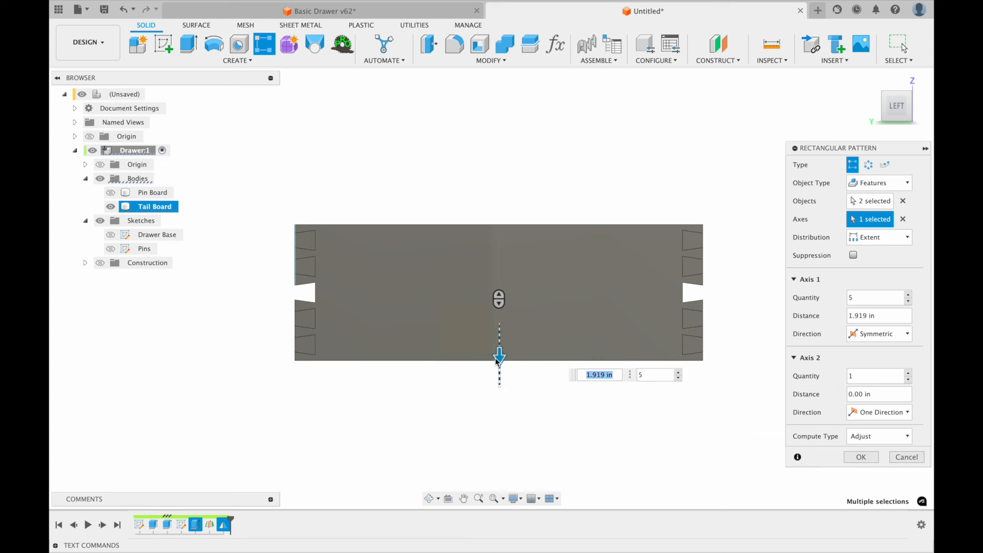
drag(498, 360, 499, 358)
key(Tab)
click(867, 461)
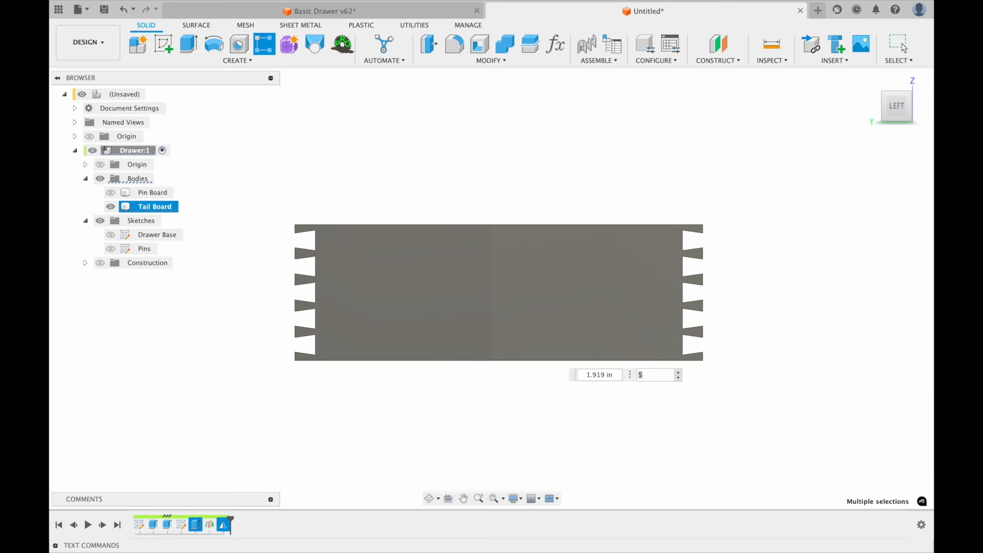
Step: Inspect the patterned notches on both Tail Board ends, and show the Pin Board to view the dovetailed corner
shift+scroll(759, 315, right, 5)
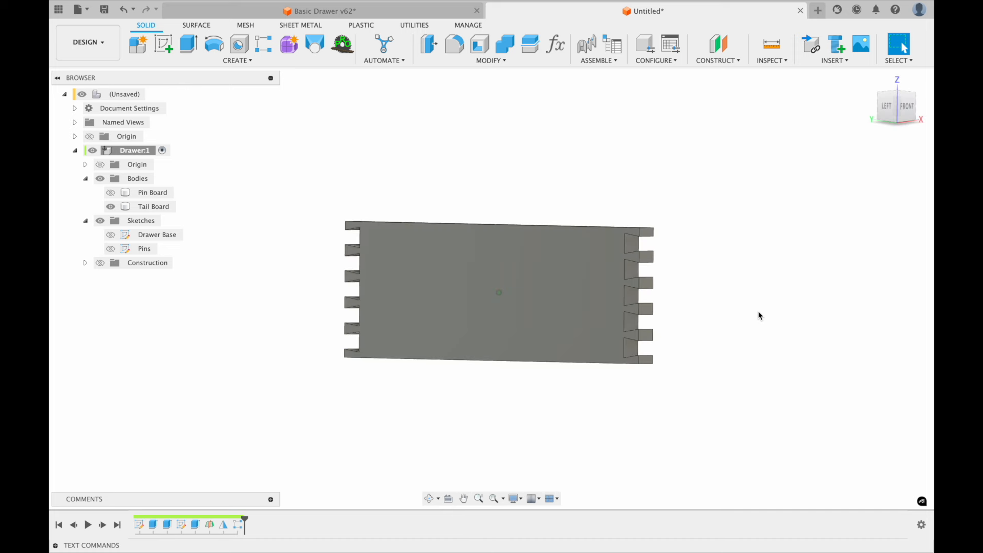
shift+scroll(759, 315, left, 5)
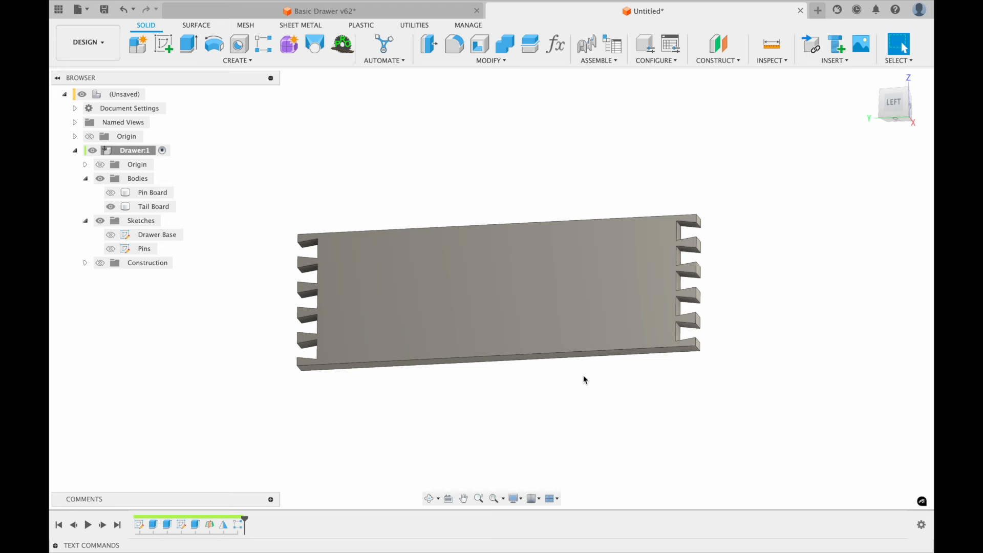
click(110, 192)
shift+scroll(335, 407, down, 5)
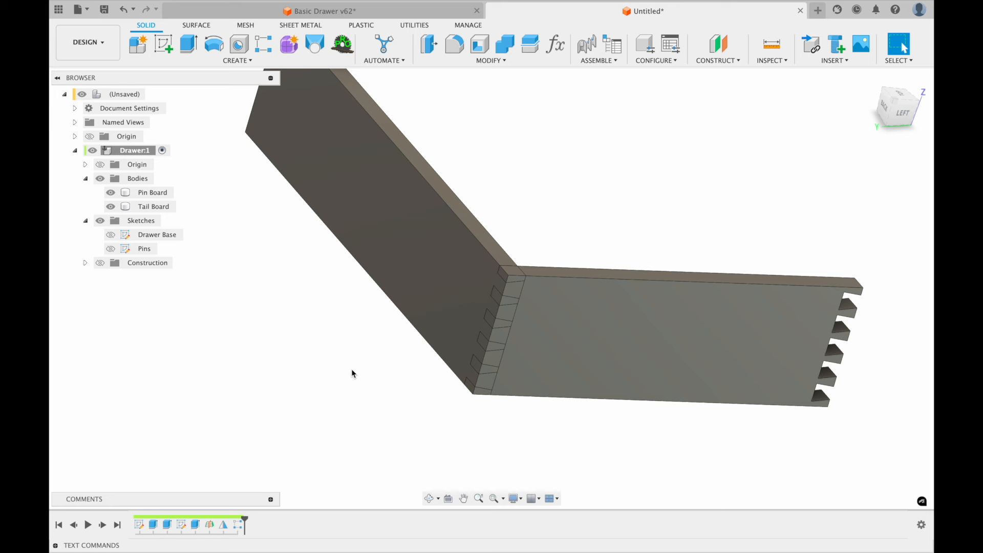
scroll(351, 369, down, 5)
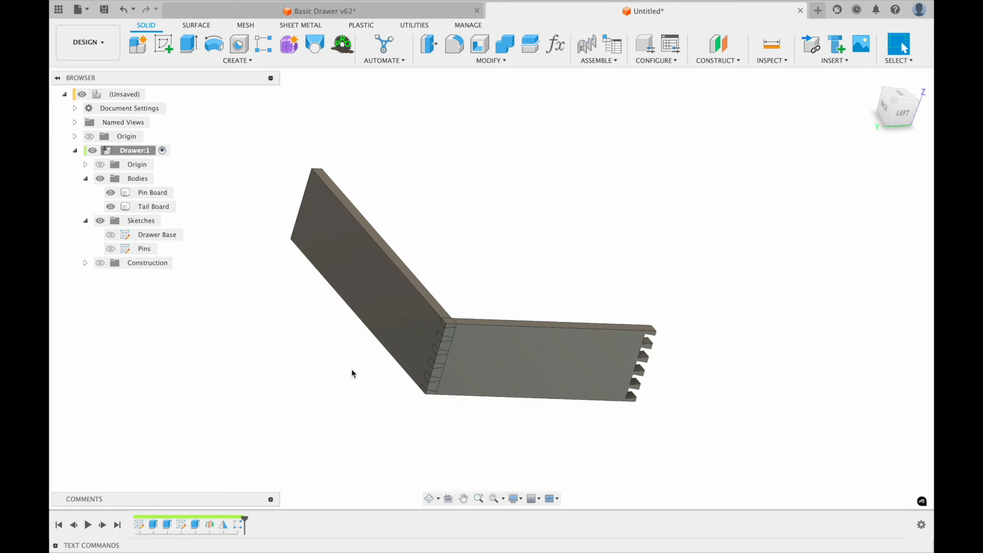
click(535, 365)
shift+scroll(647, 344, right, 5)
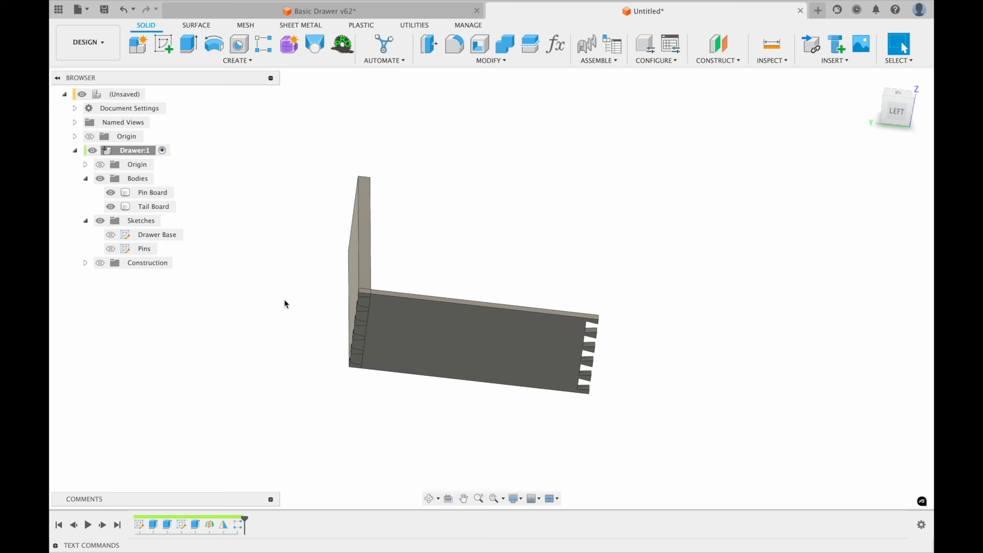
Step: Create components from the Pin Board and Tail Board bodies and select each new component to check its geometry
click(161, 191)
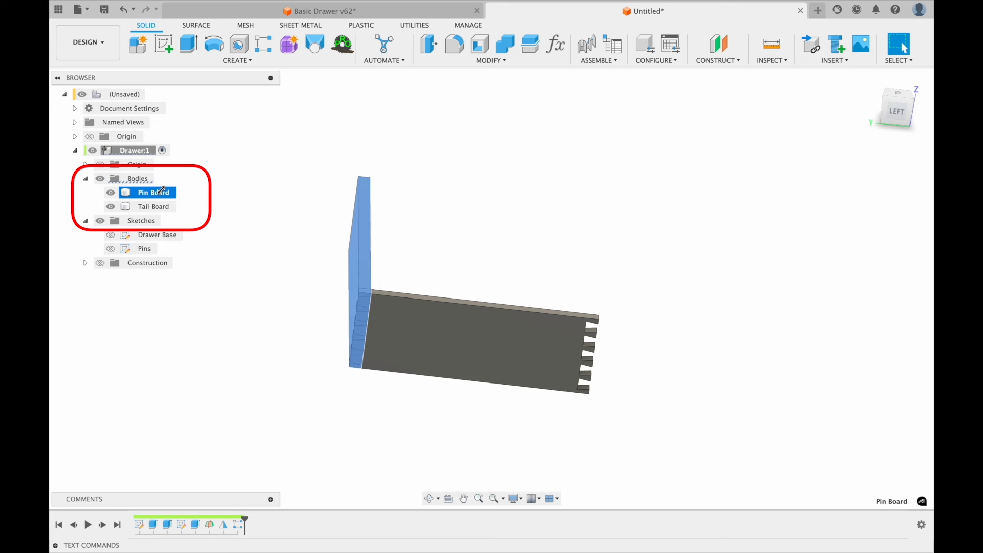
shift+click(141, 207)
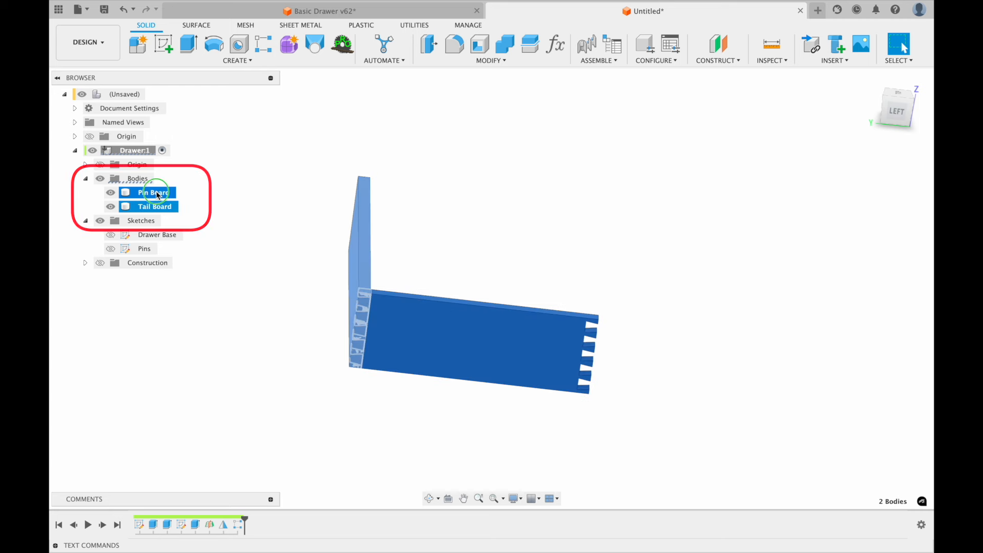
right_click(158, 195)
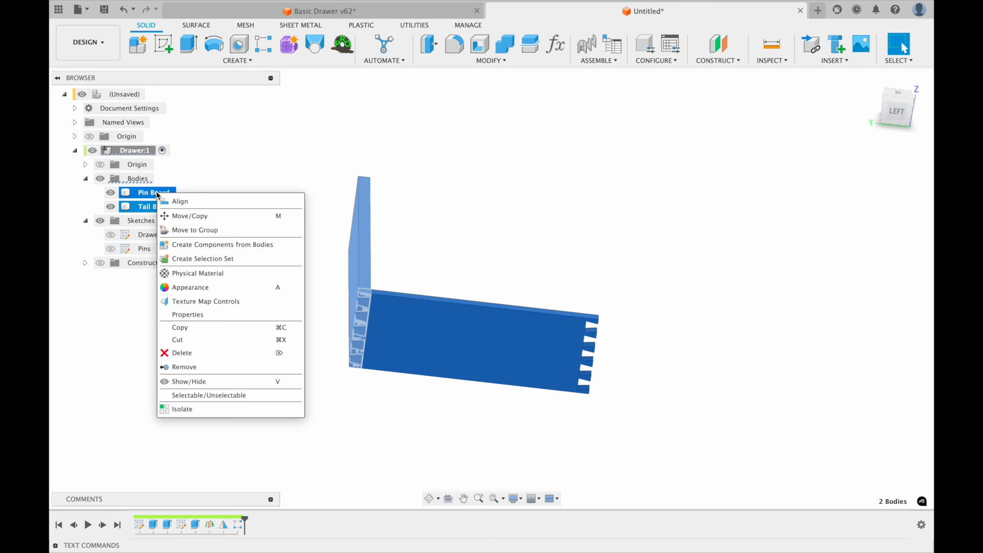
click(215, 245)
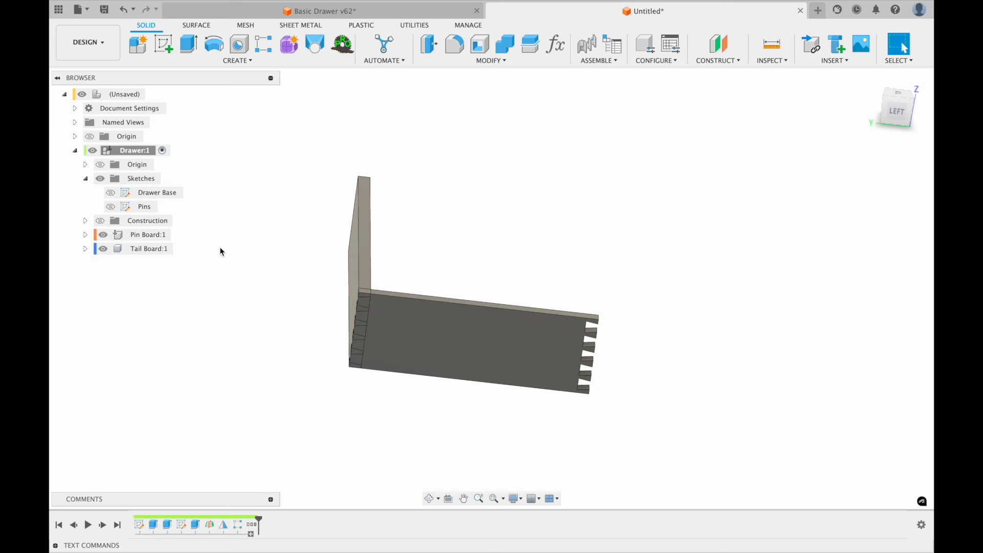
click(133, 236)
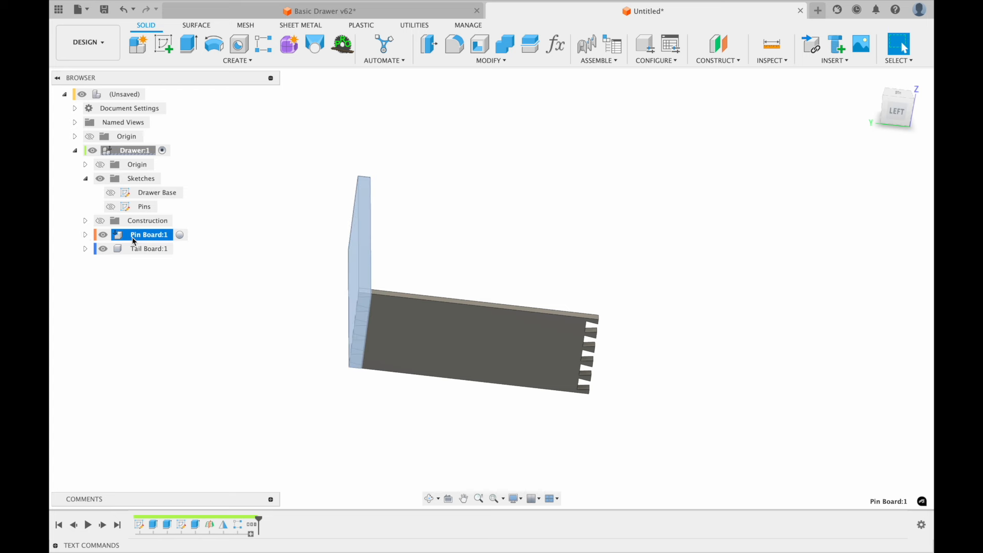
click(139, 253)
click(189, 302)
click(143, 255)
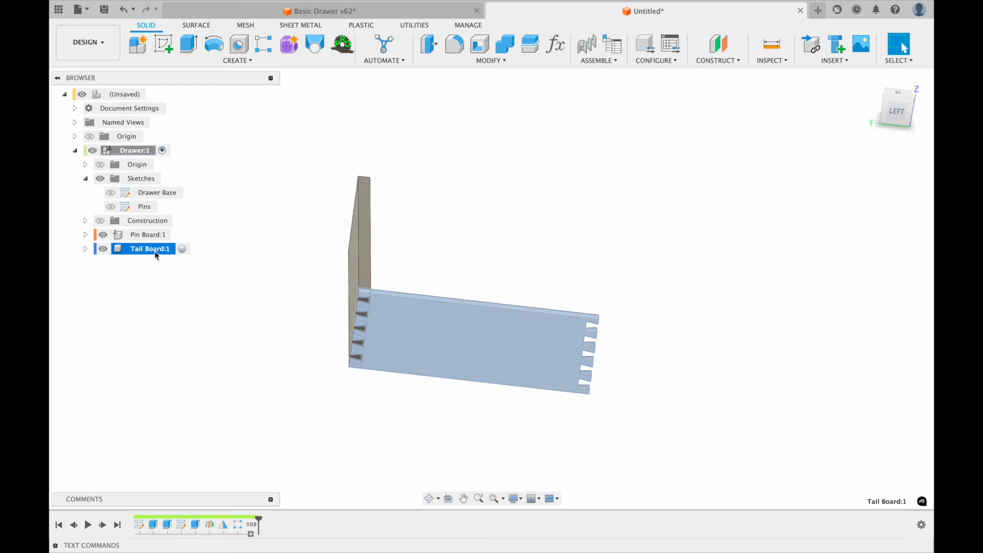
Step: Paste a copy of the Tail Board component into the Drawer component, keeping it at the original's position
right_click(156, 255)
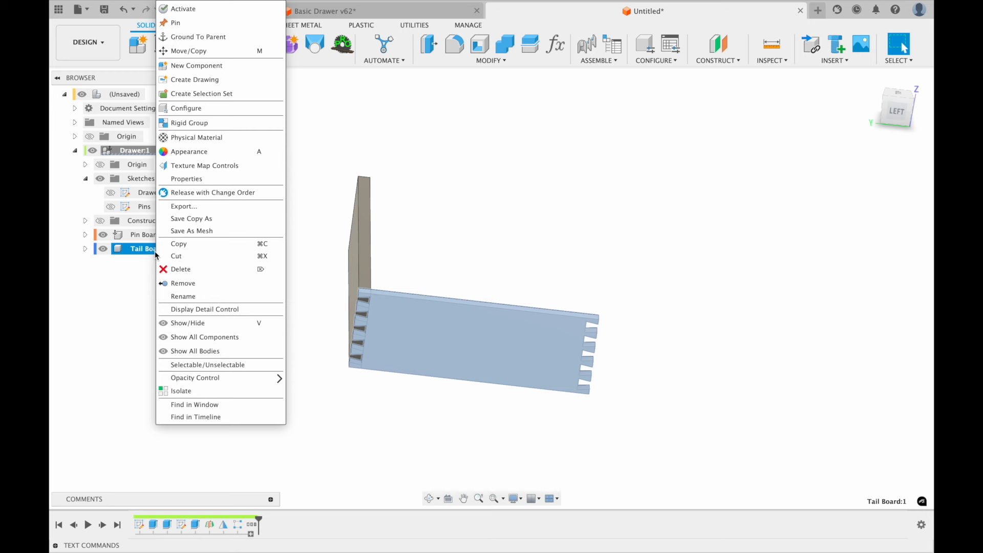
click(185, 244)
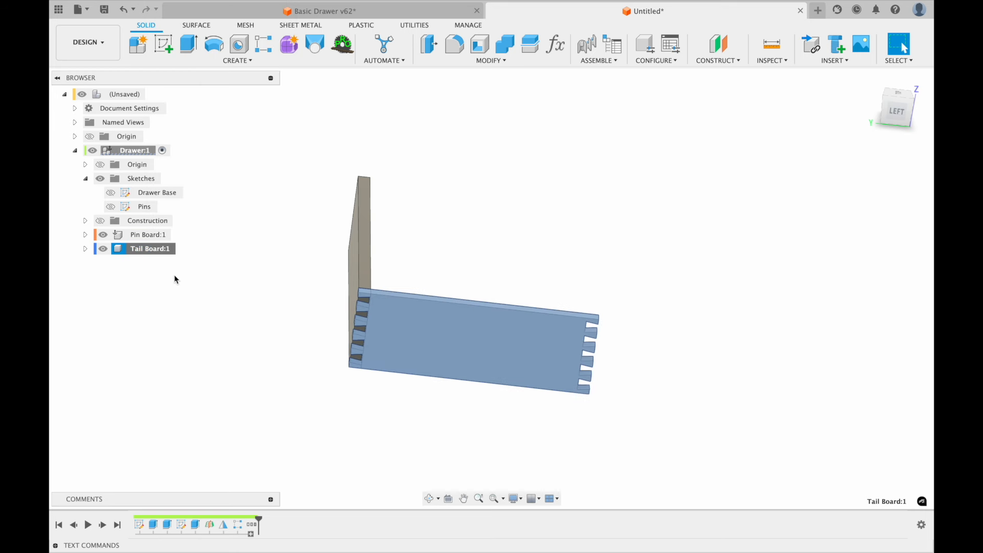
click(134, 151)
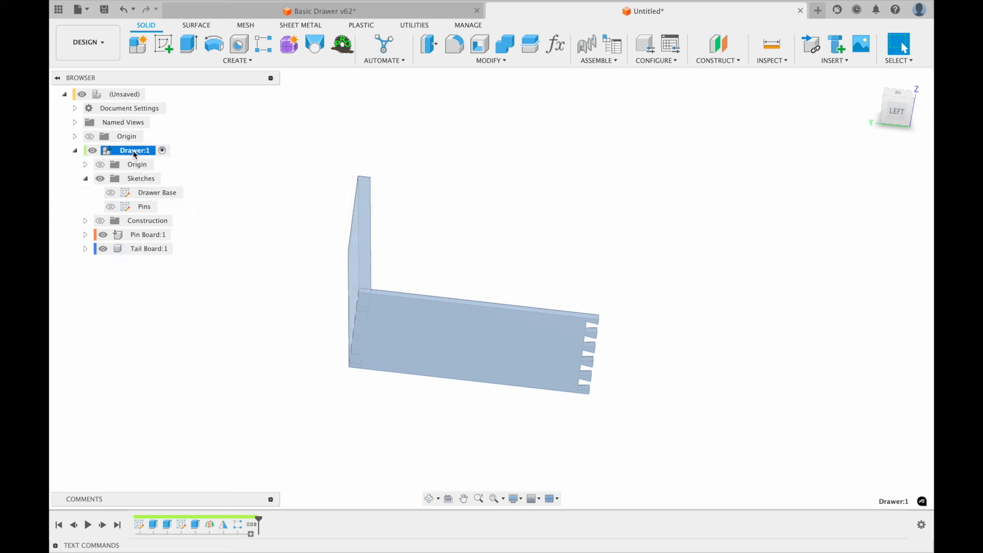
right_click(133, 153)
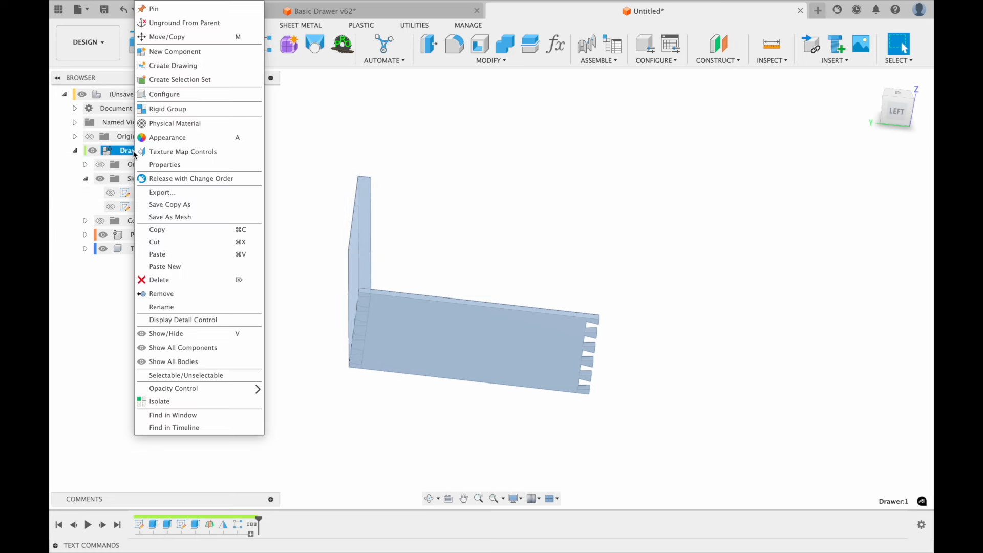
click(191, 255)
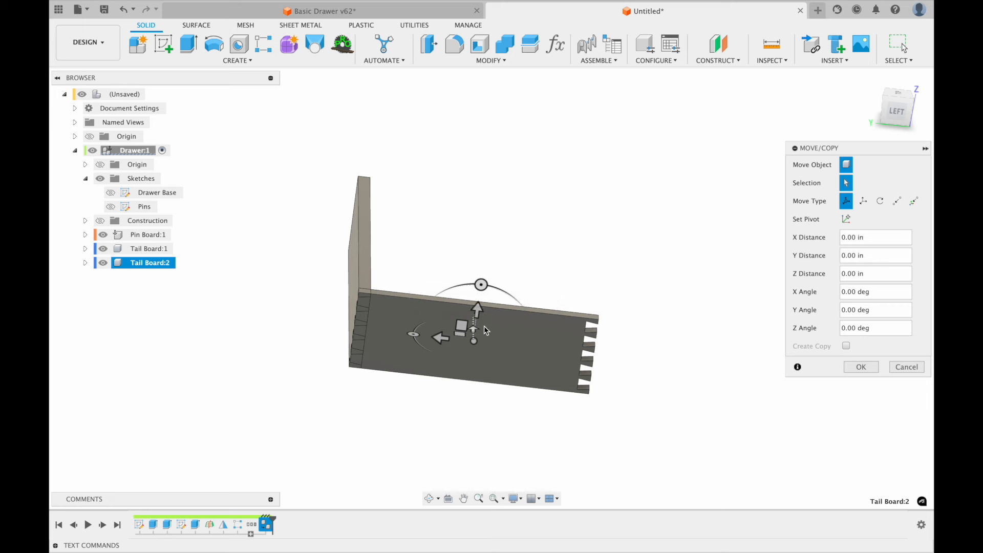
click(862, 366)
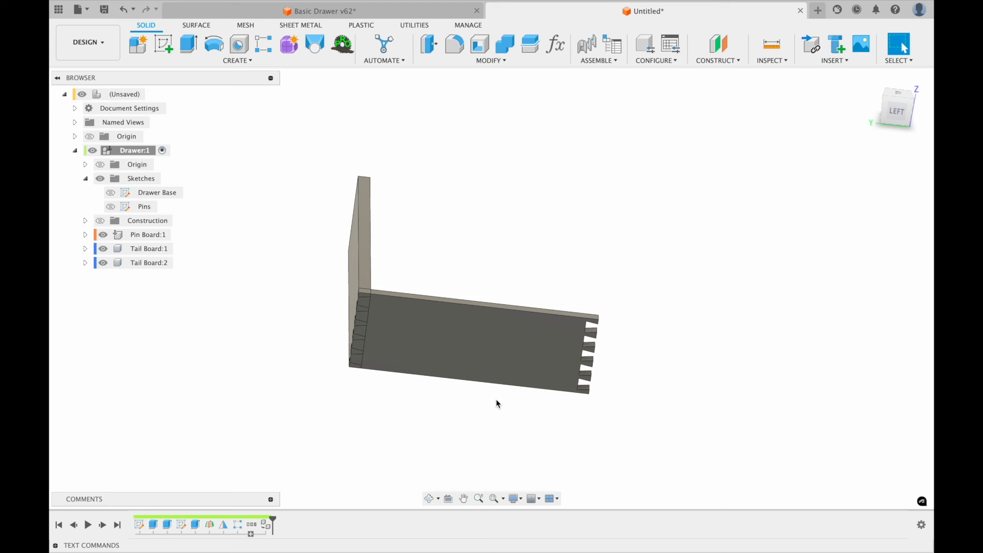
Step: Move the copied Tail Board aside and use Joint to snap its free end's top corner to the Pin Board's far top corner
drag(498, 374, 616, 281)
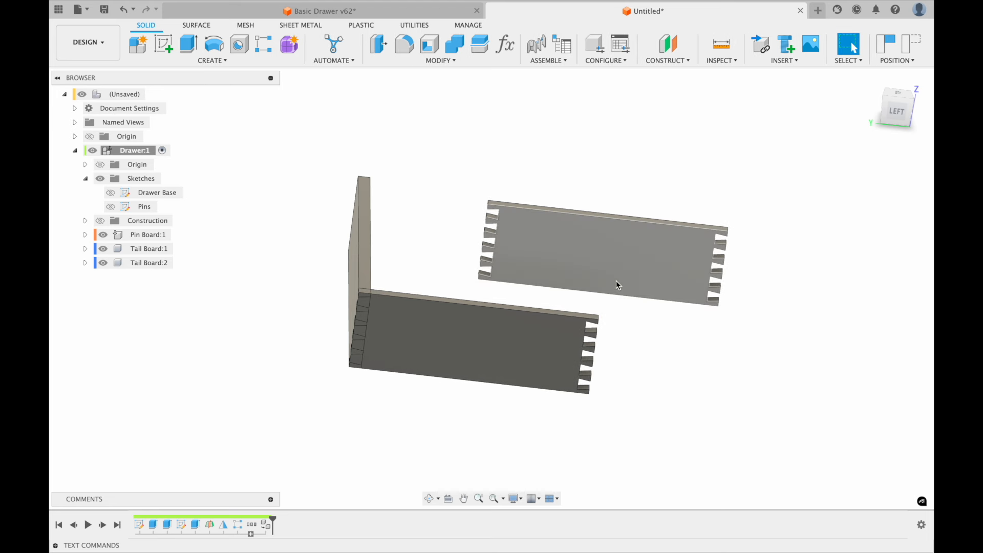
shift+middle_drag(615, 280, 564, 334)
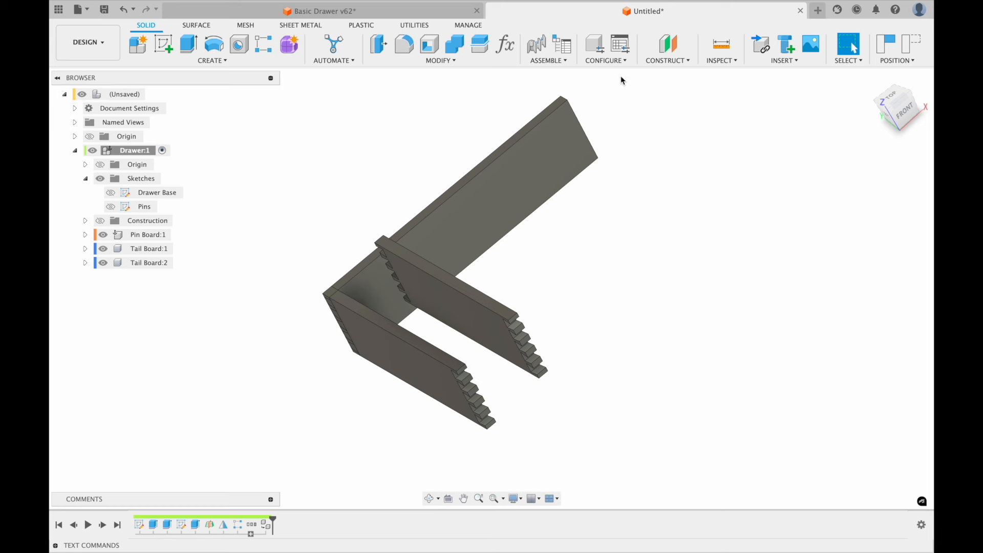
click(563, 67)
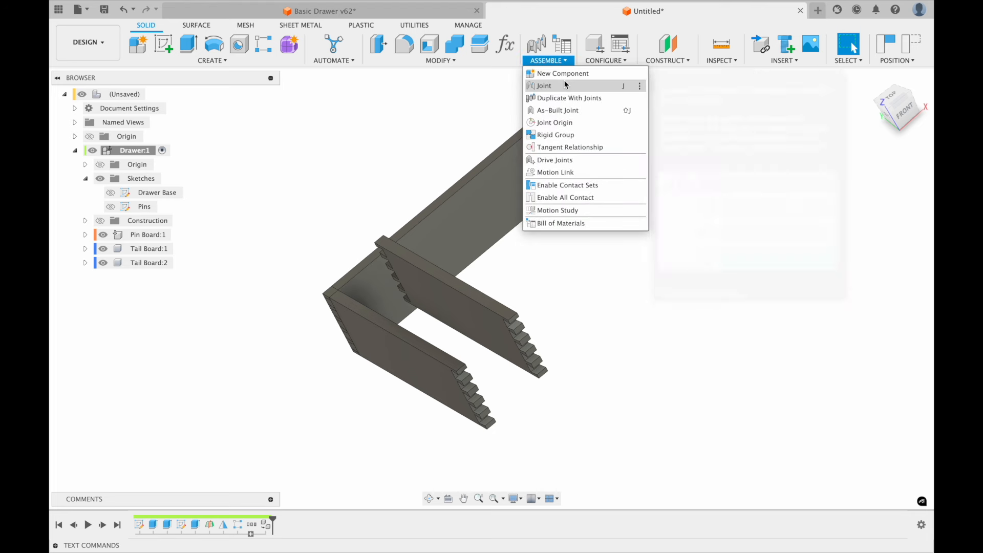
click(567, 86)
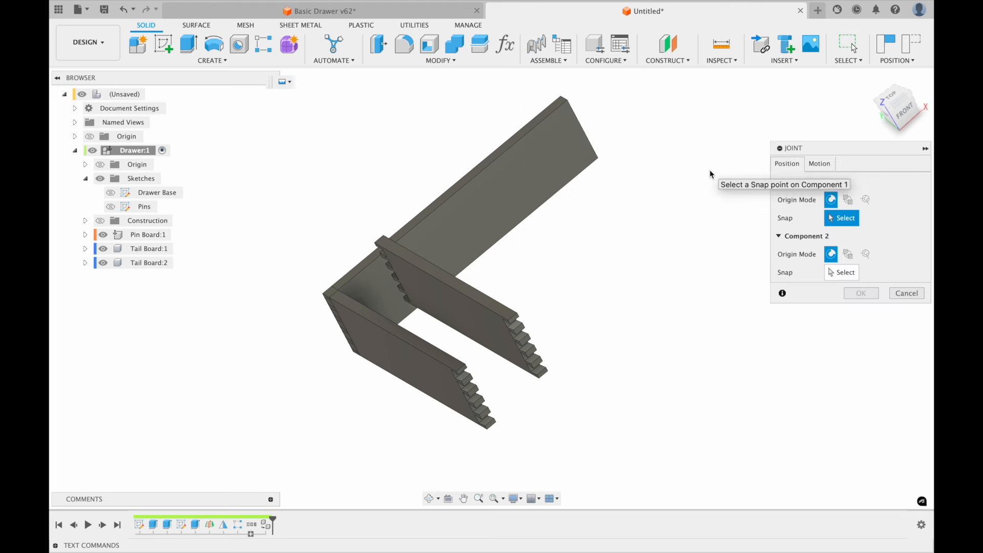
click(819, 164)
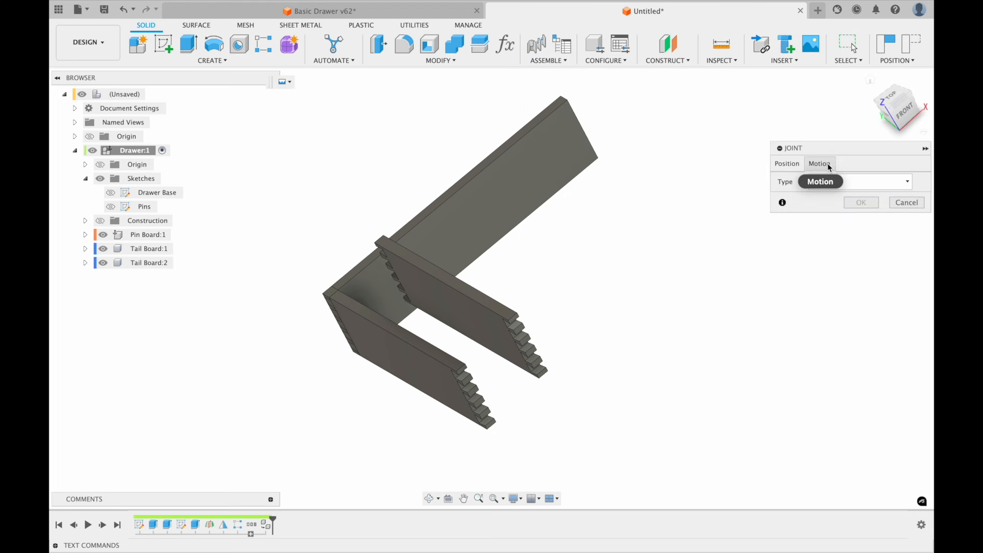
click(786, 164)
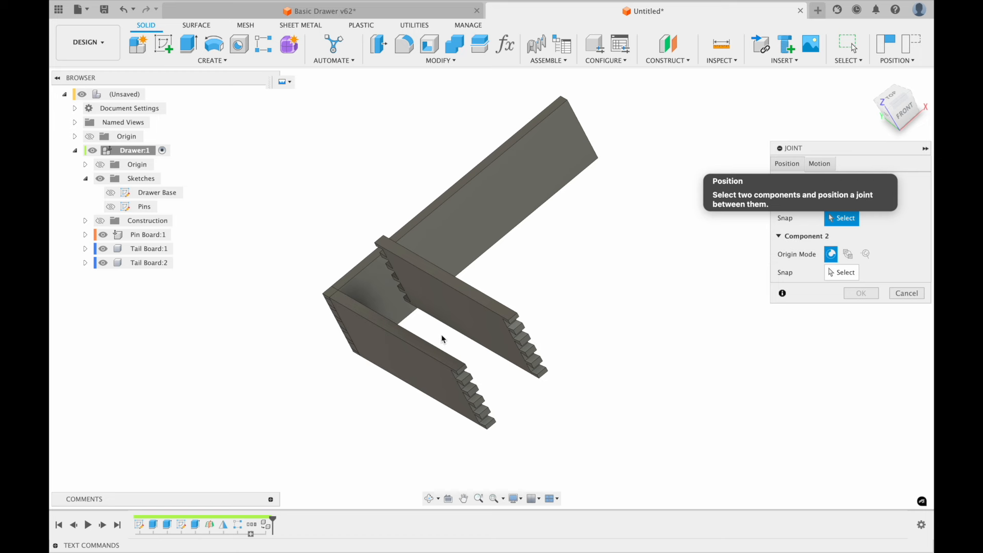
click(511, 325)
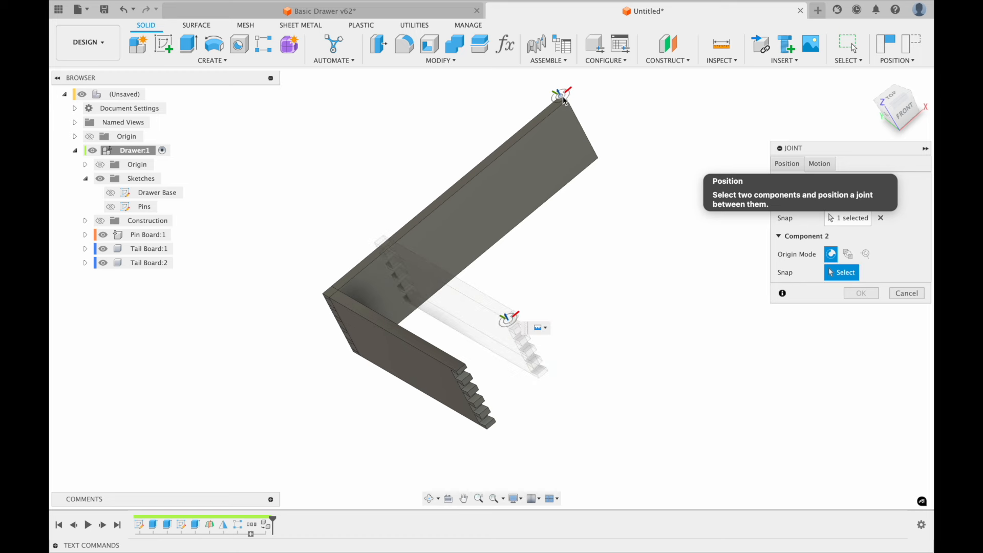
click(565, 101)
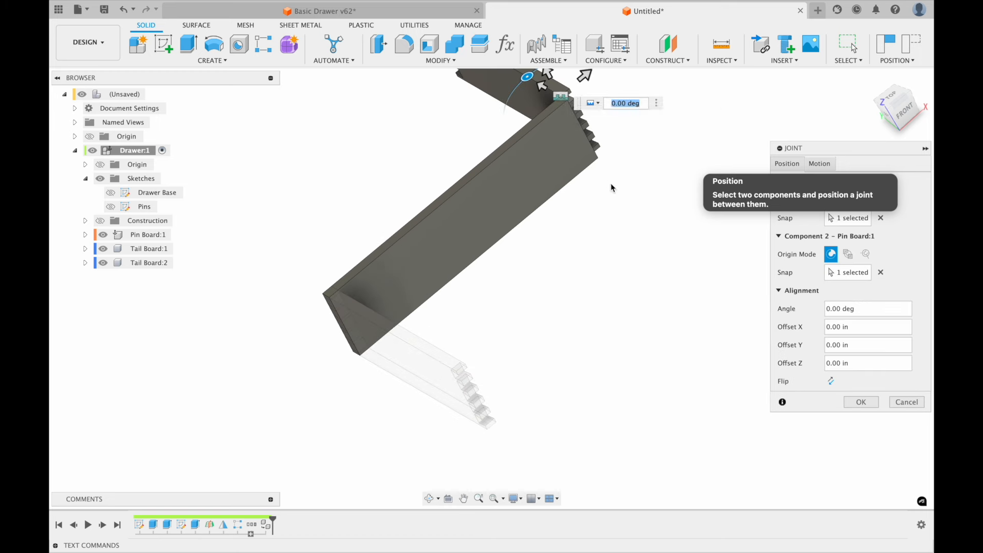
Step: Set the joint angle to -180 deg so the copied Tail Board faces the same way as the original, and apply the joint
scroll(611, 187, up, 5)
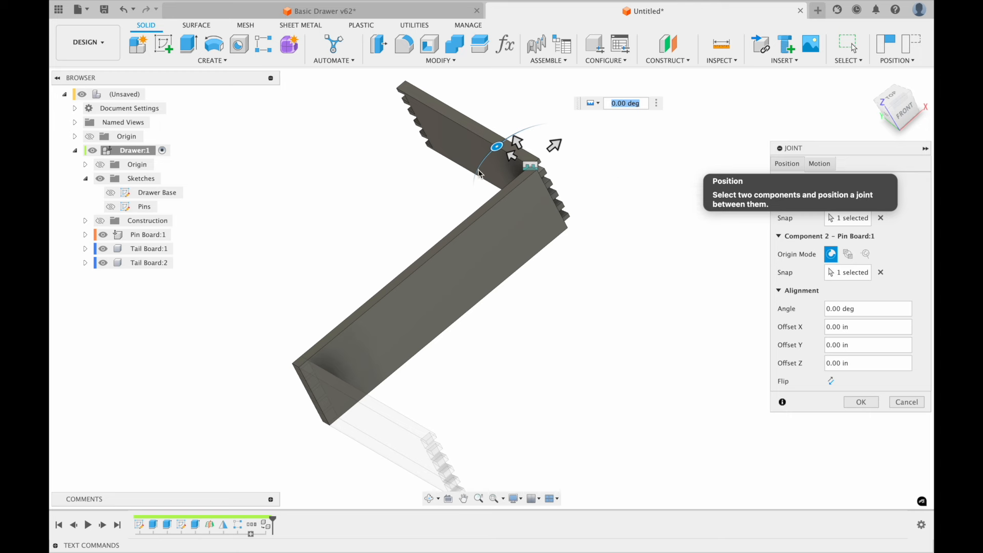
drag(495, 147, 559, 185)
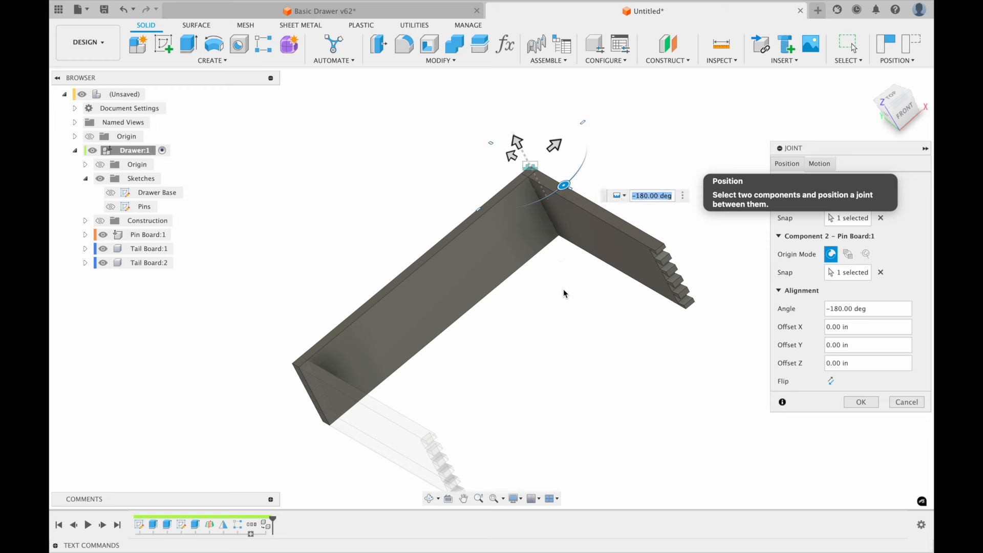
scroll(563, 293, up, 1)
shift+scroll(563, 293, left, 5)
shift+scroll(563, 293, down, 8)
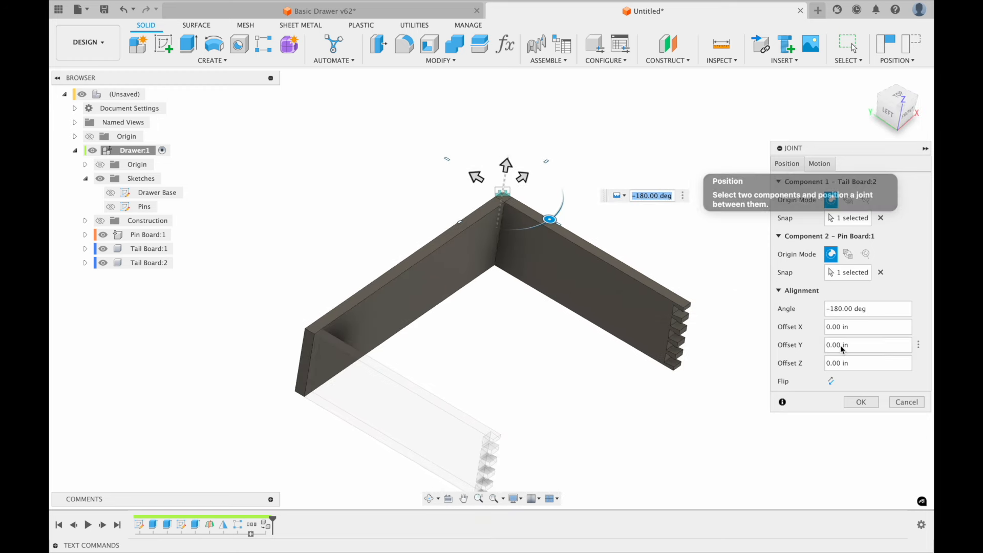
click(861, 402)
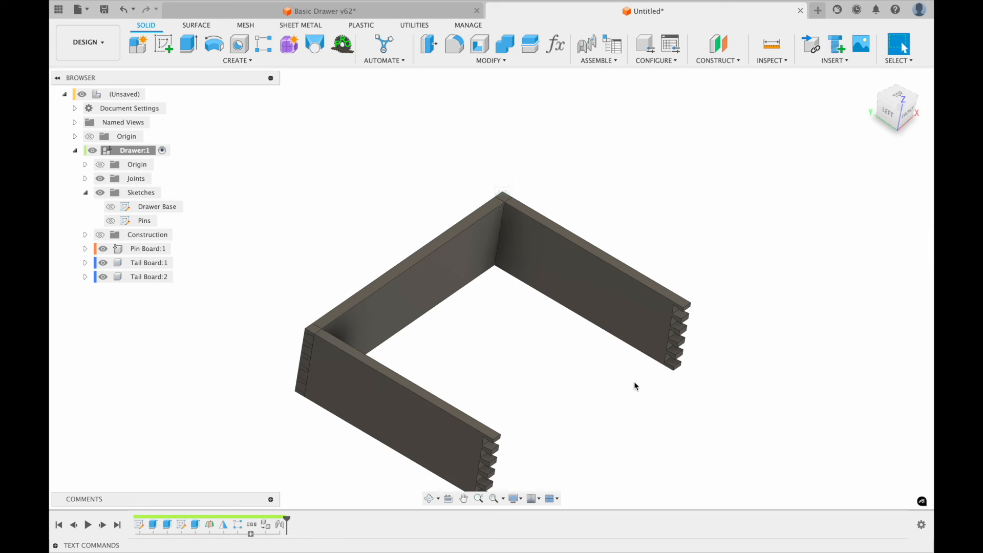
Step: Create an as-built joint between the Pin Board and the original Tail Board
click(607, 63)
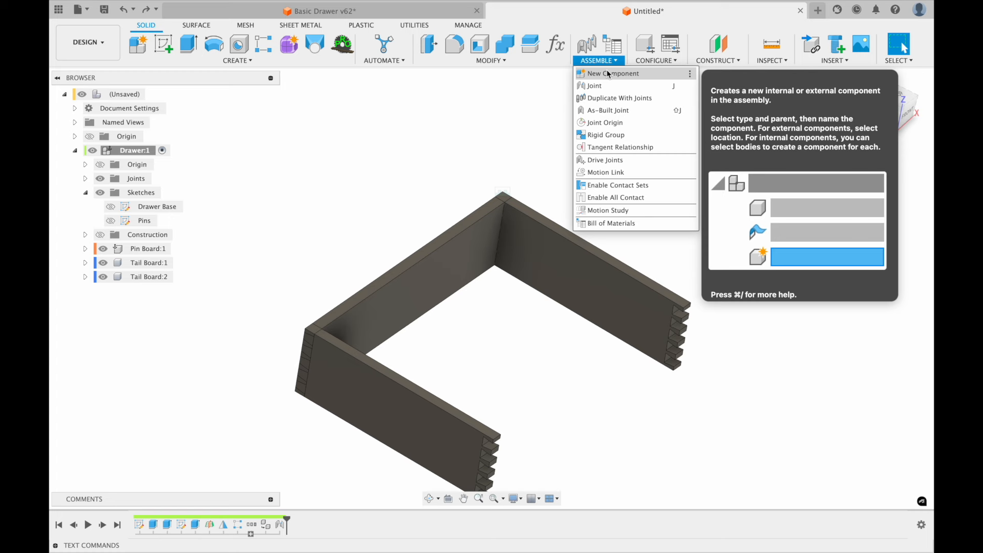
click(611, 110)
click(391, 323)
click(362, 395)
click(853, 218)
click(858, 240)
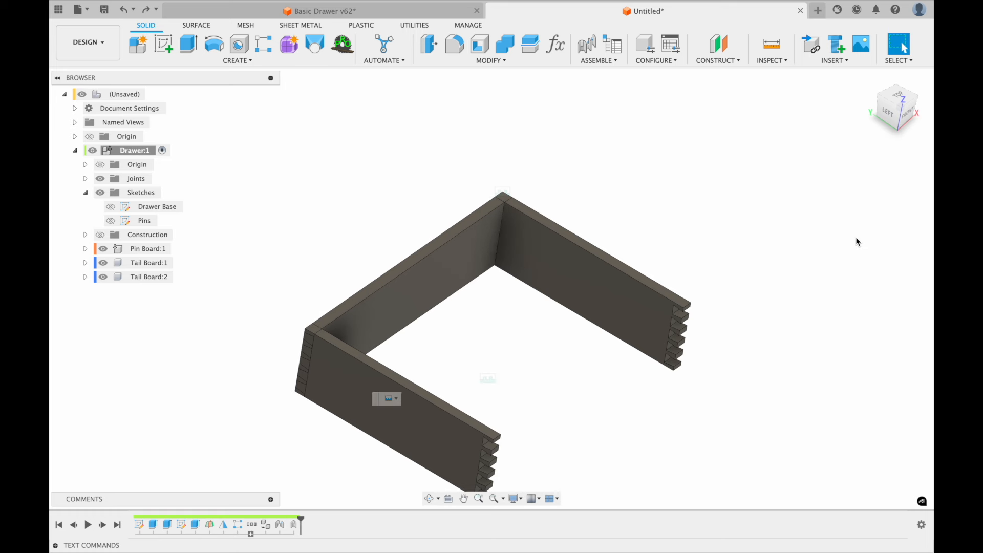
Step: Examine the Pin Board from the back and above, checking where it overlaps the Tail Boards at both corners
shift+middle_drag(380, 323, 489, 294)
click(491, 312)
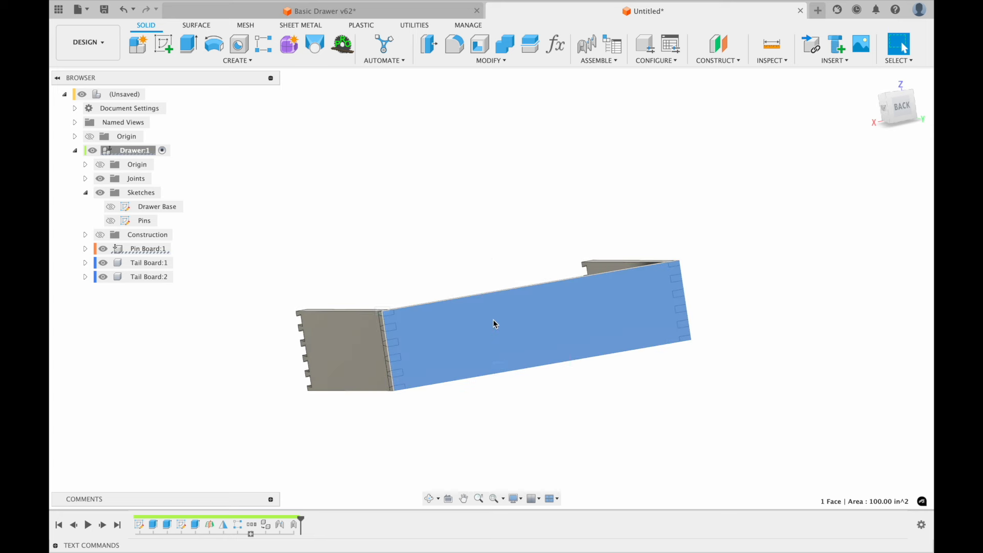
click(177, 248)
click(329, 233)
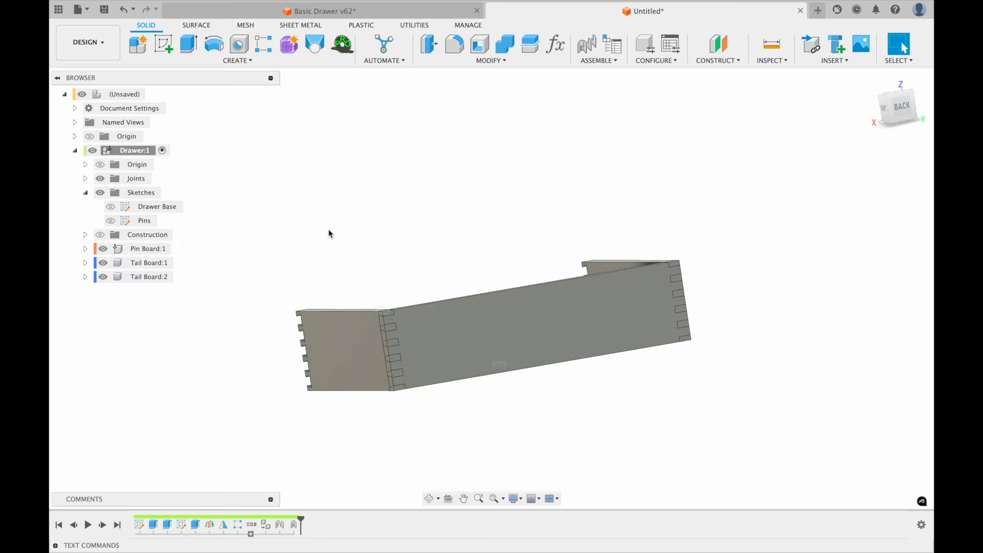
click(153, 249)
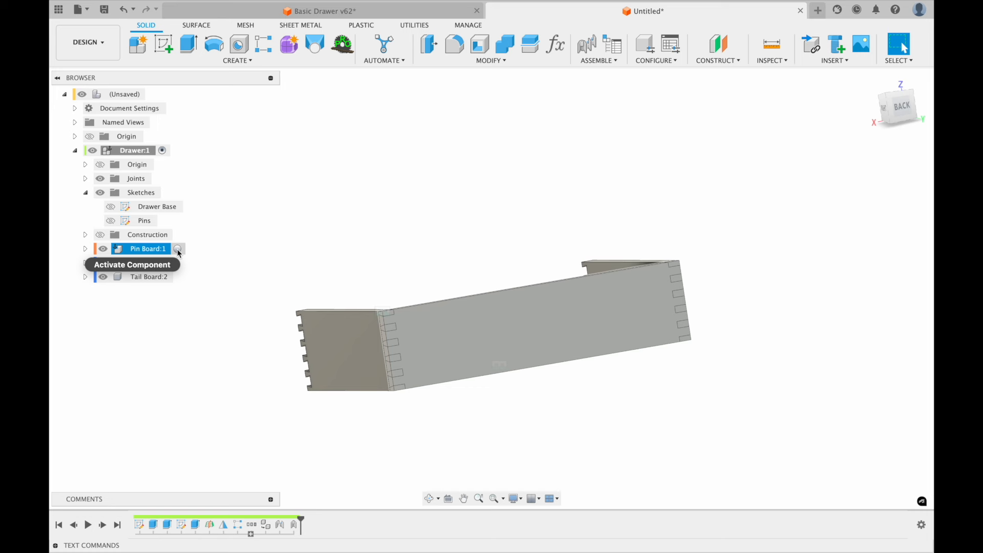
scroll(686, 352, down, 3)
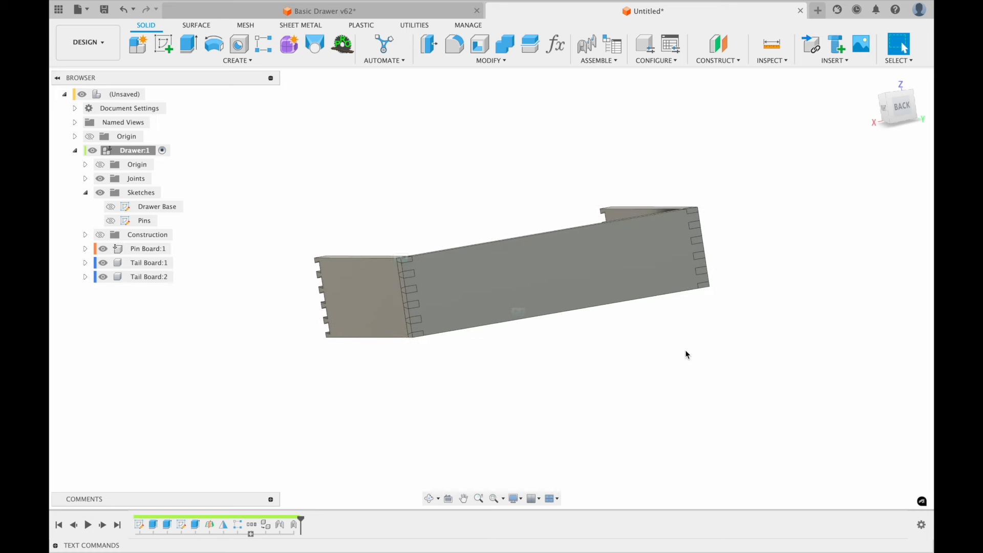
shift+scroll(685, 352, up, 5)
shift+scroll(685, 349, up, 5)
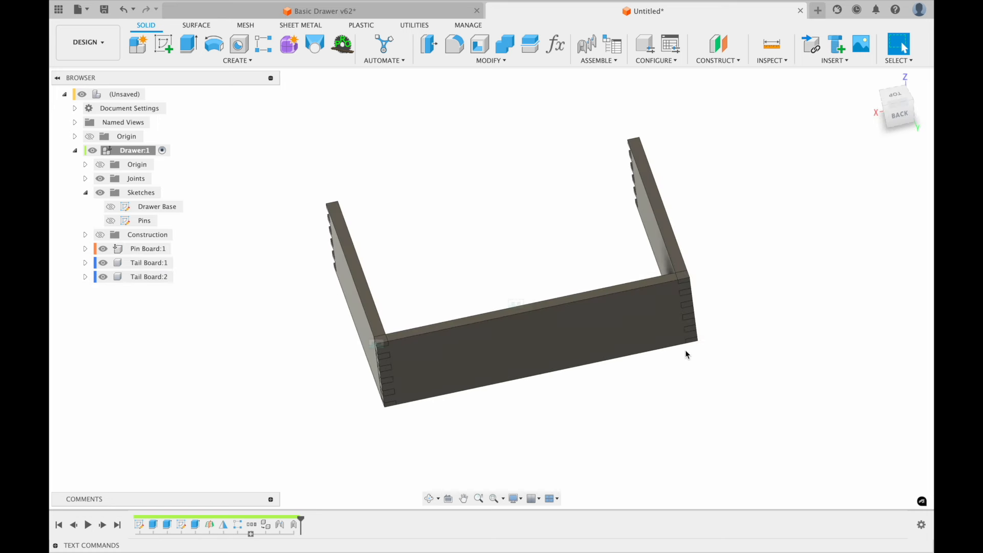
Step: Start a Combine cut with the Pin Board as target body, try one Tail Board as the tool body, and clear that tool selection
click(504, 46)
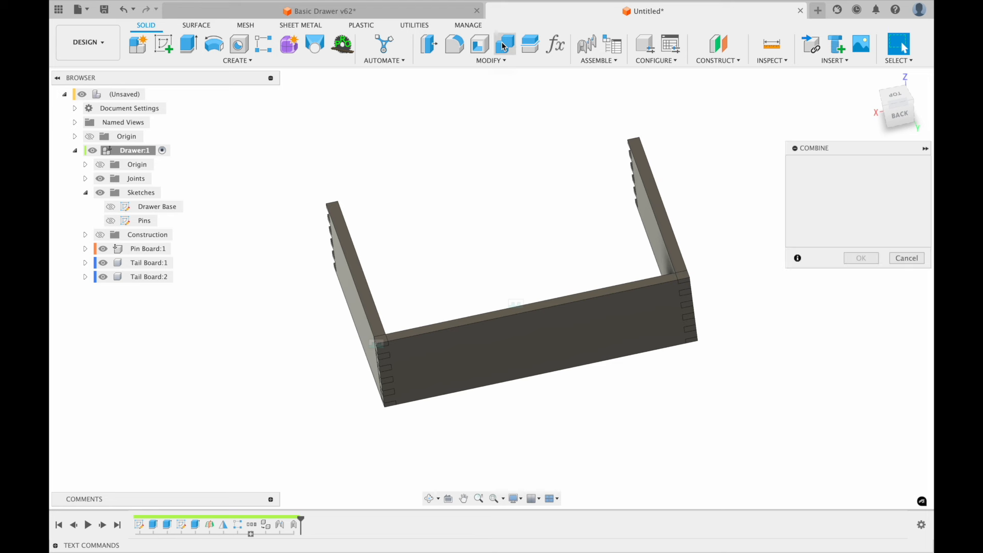
click(553, 339)
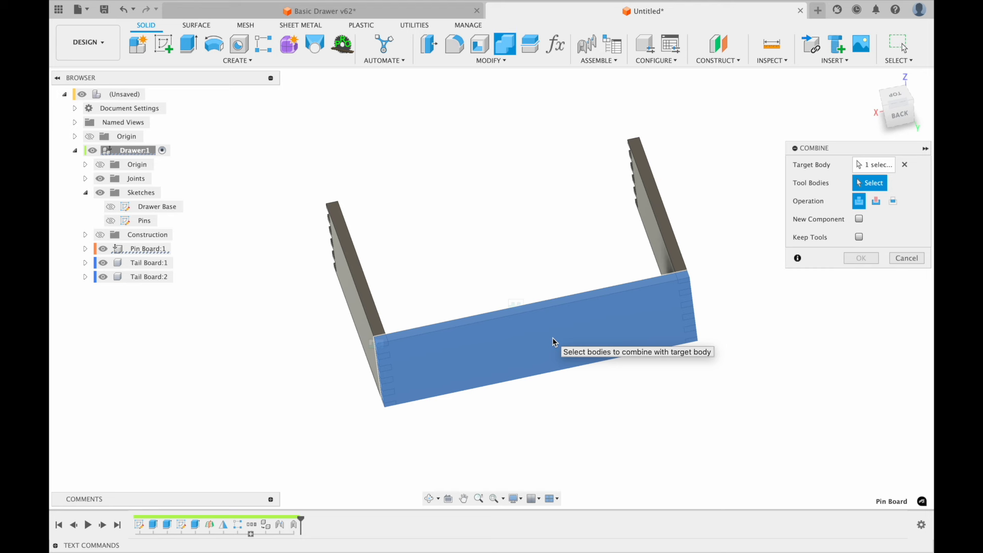
click(877, 203)
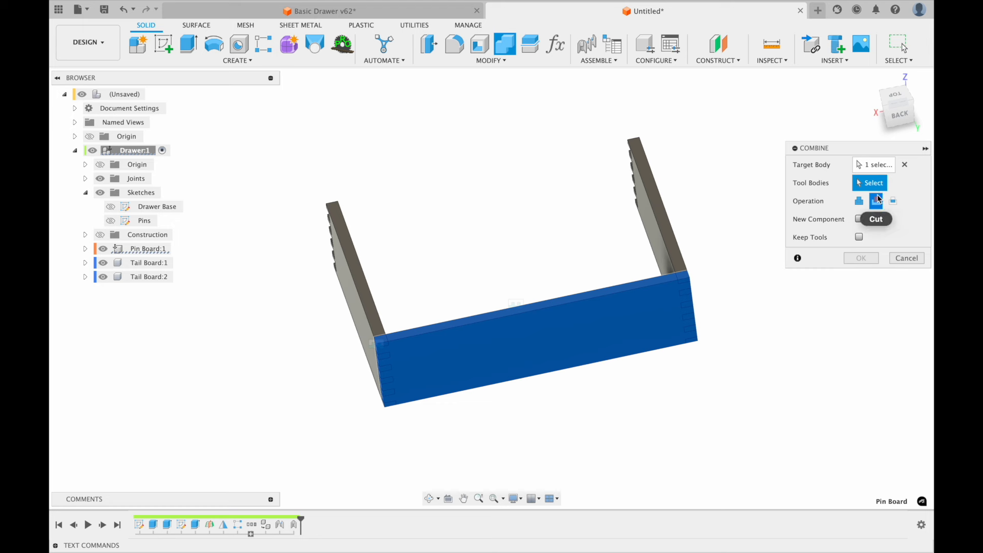
click(651, 197)
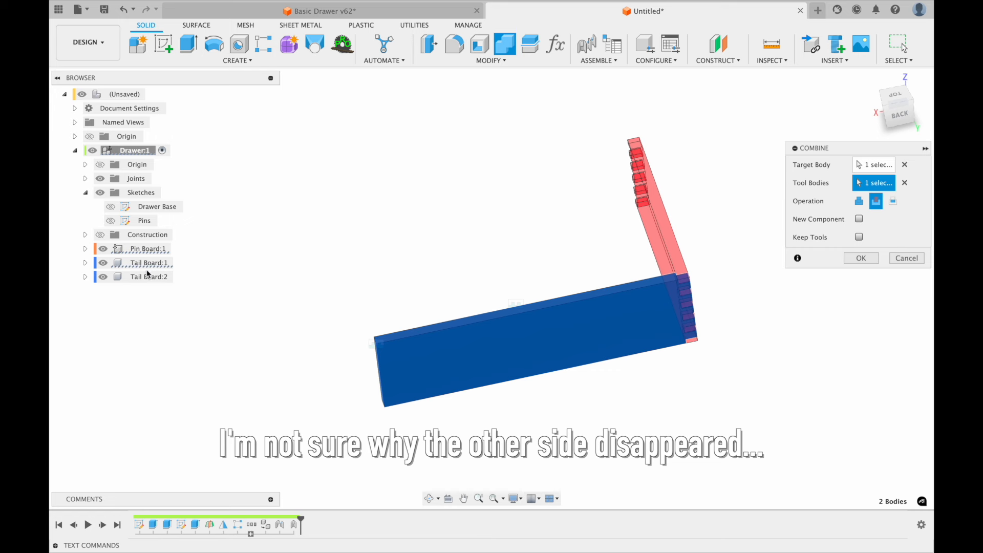
click(904, 182)
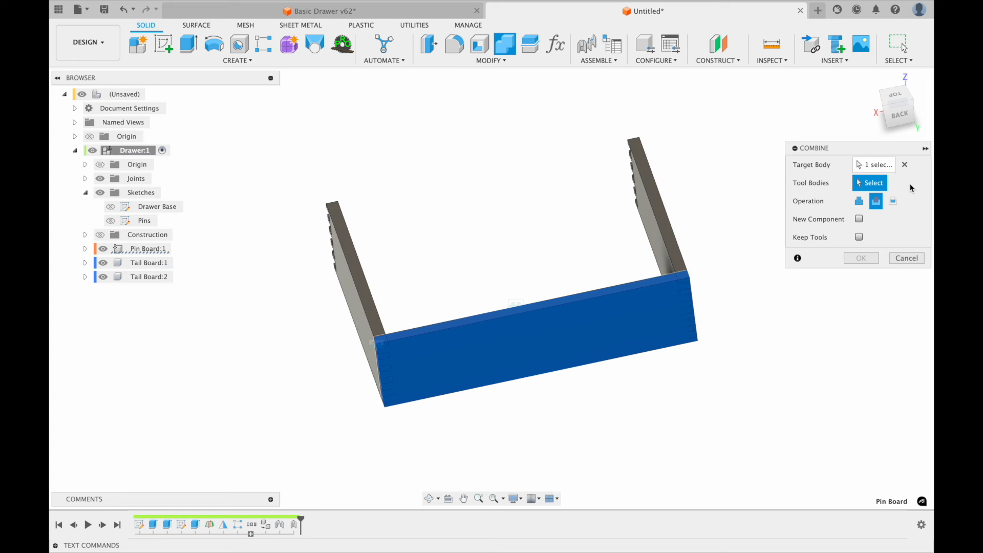
Step: Combine with Cut, using both Tail Boards as tool bodies against the Pin Board and keeping the tools
click(353, 319)
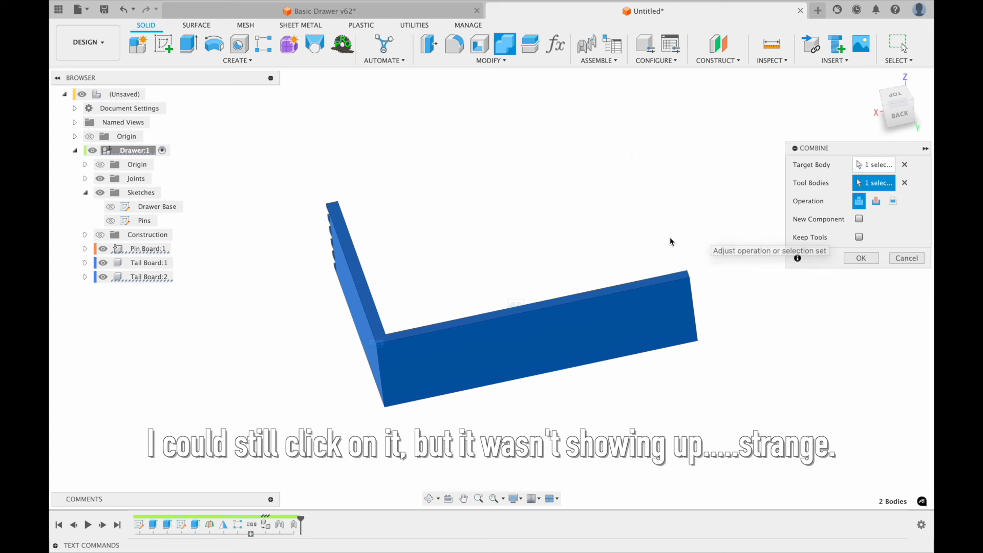
click(652, 237)
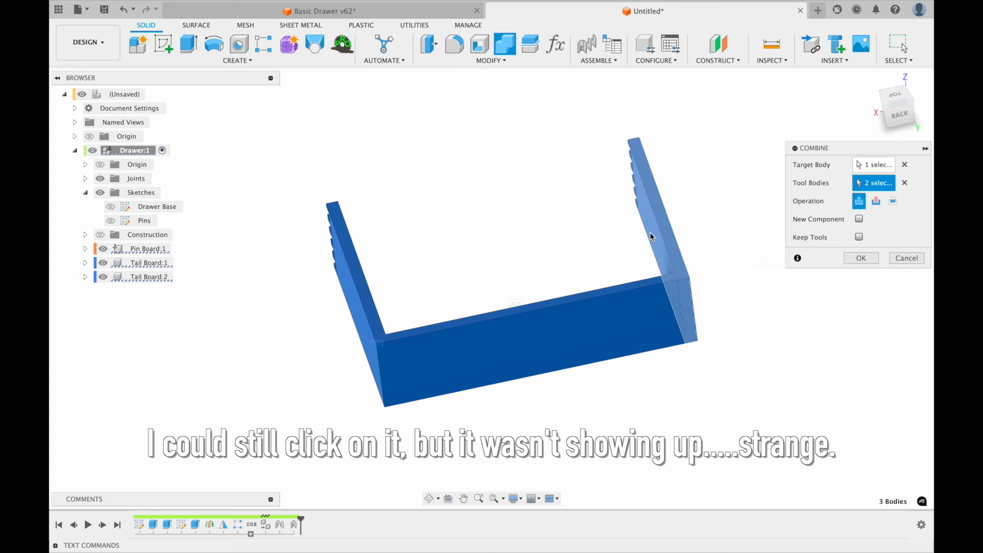
click(876, 201)
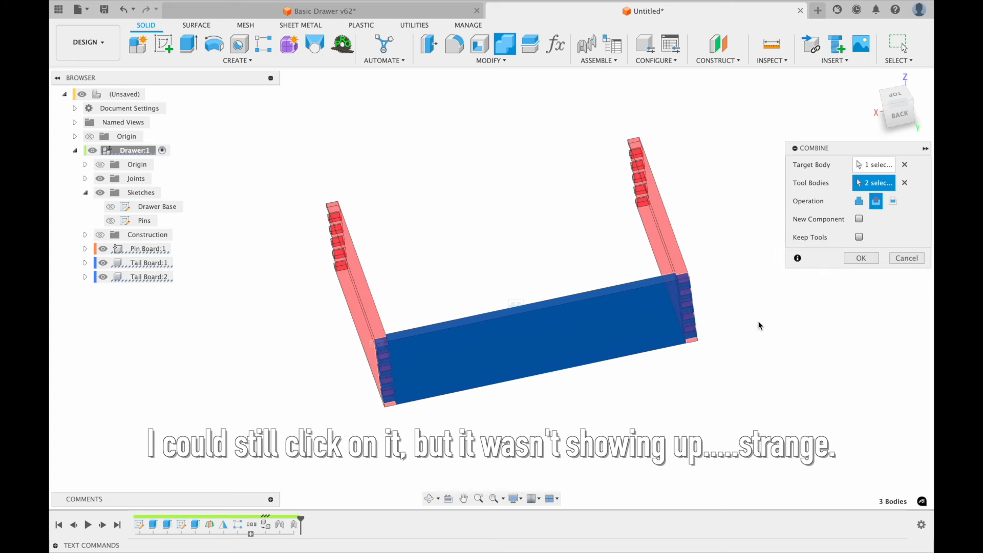
middle_drag(777, 315, 753, 338)
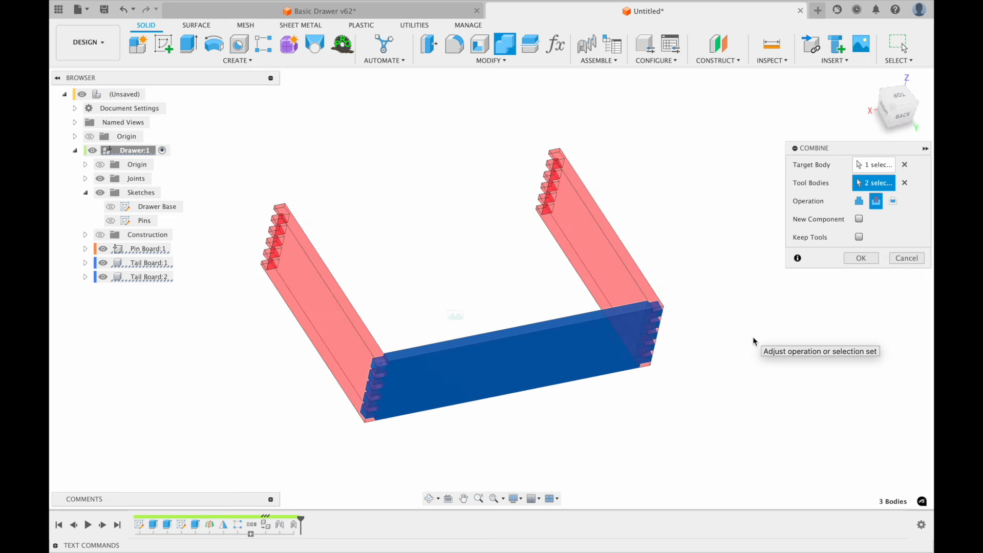
click(860, 238)
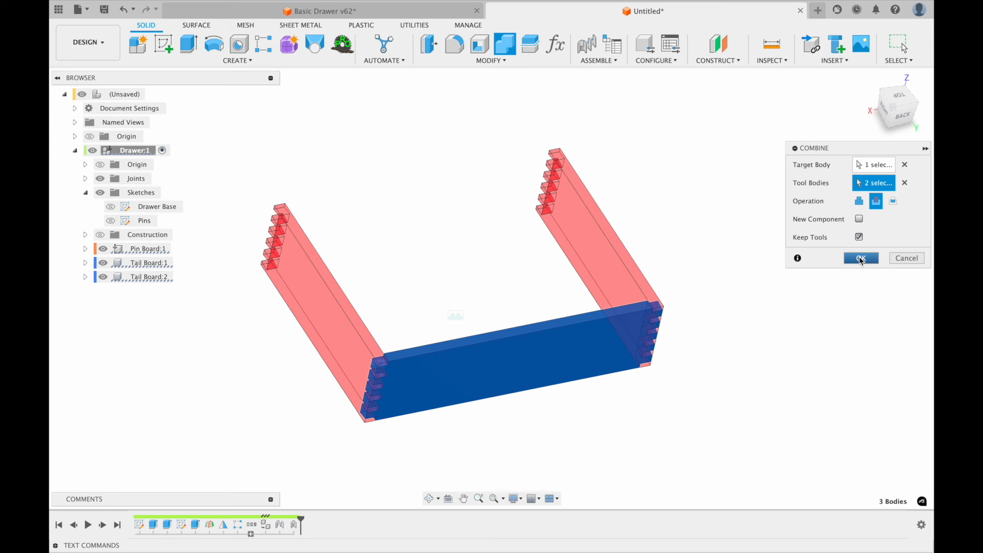
click(861, 258)
scroll(666, 369, down, 3)
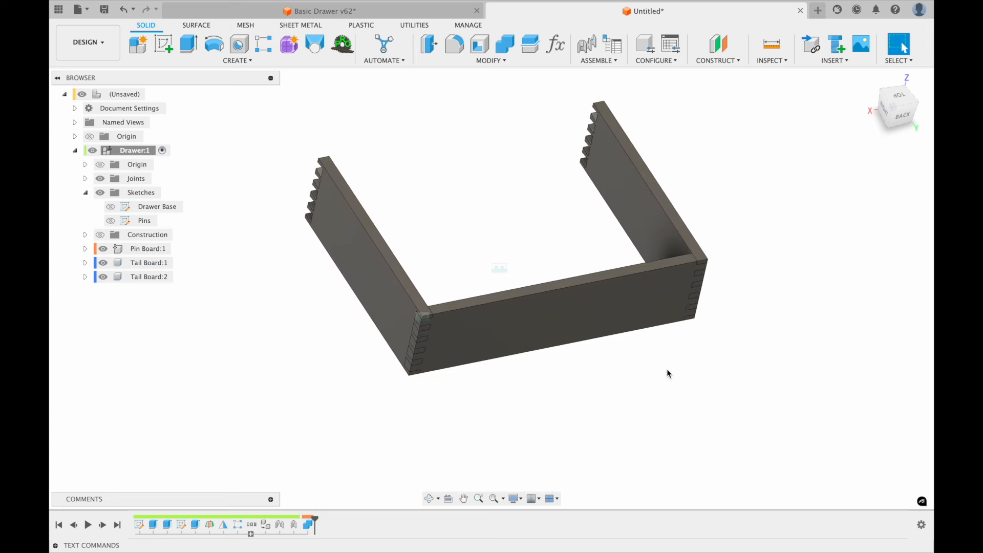
Step: Hide and show the Tail Boards and Pin Board in turn to examine the cut pins and tails, leaving all boards shown
click(99, 264)
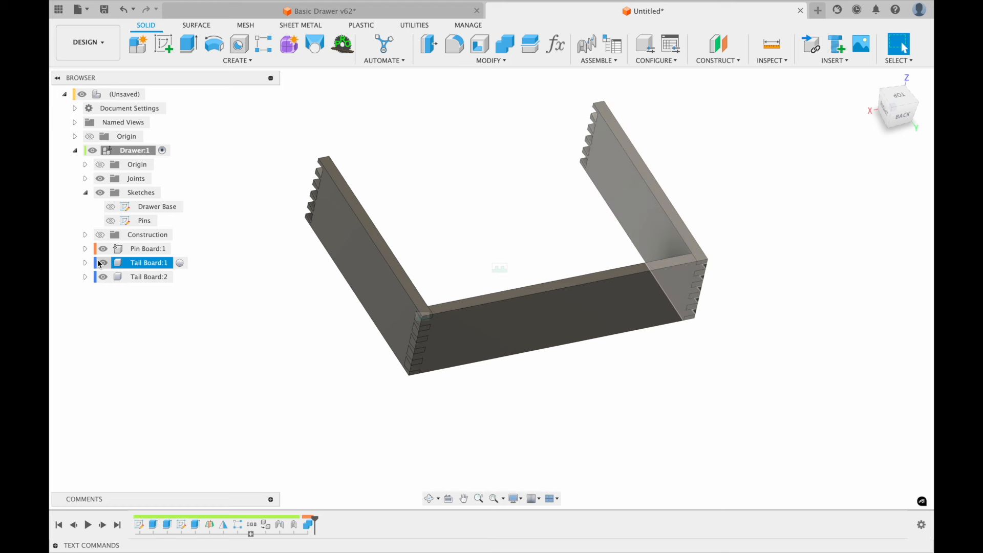
click(103, 263)
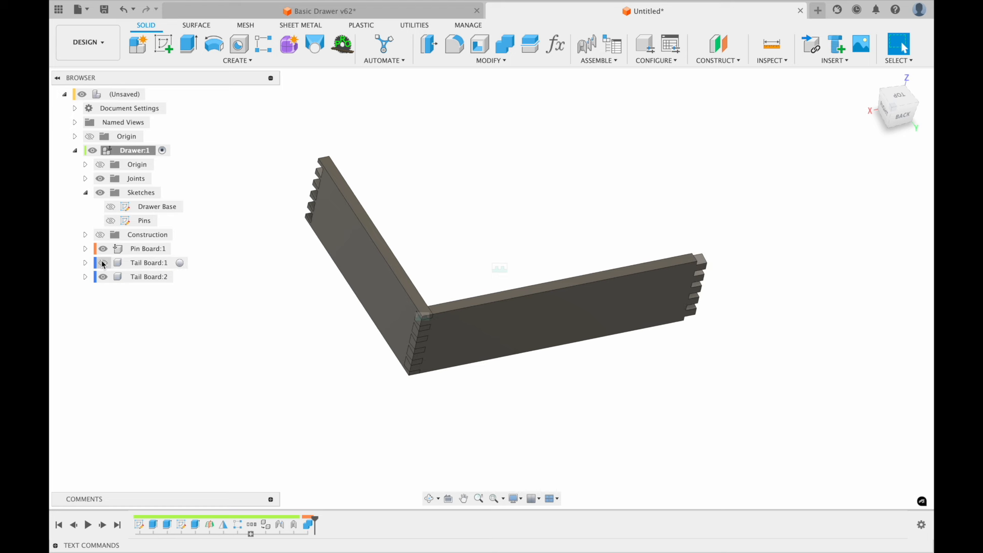
click(103, 263)
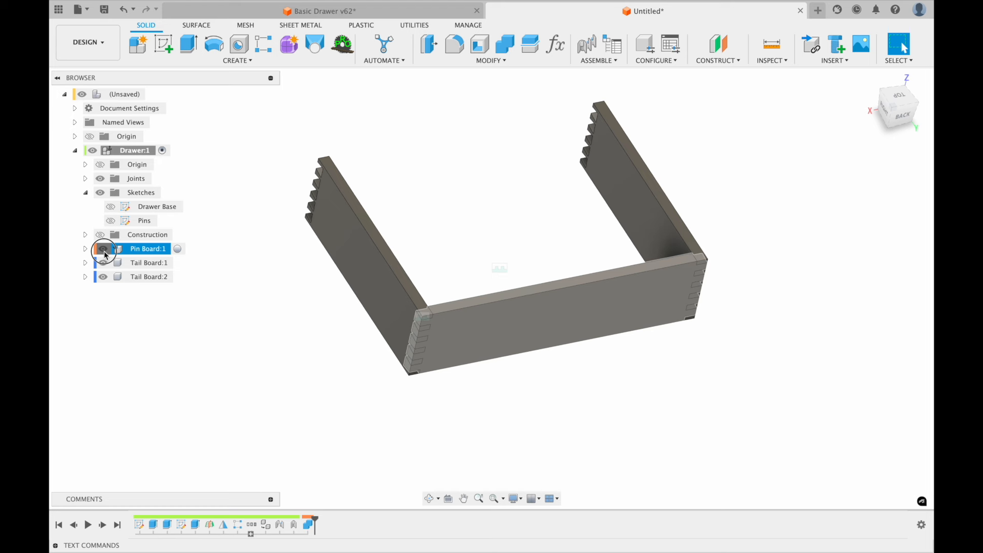
click(104, 249)
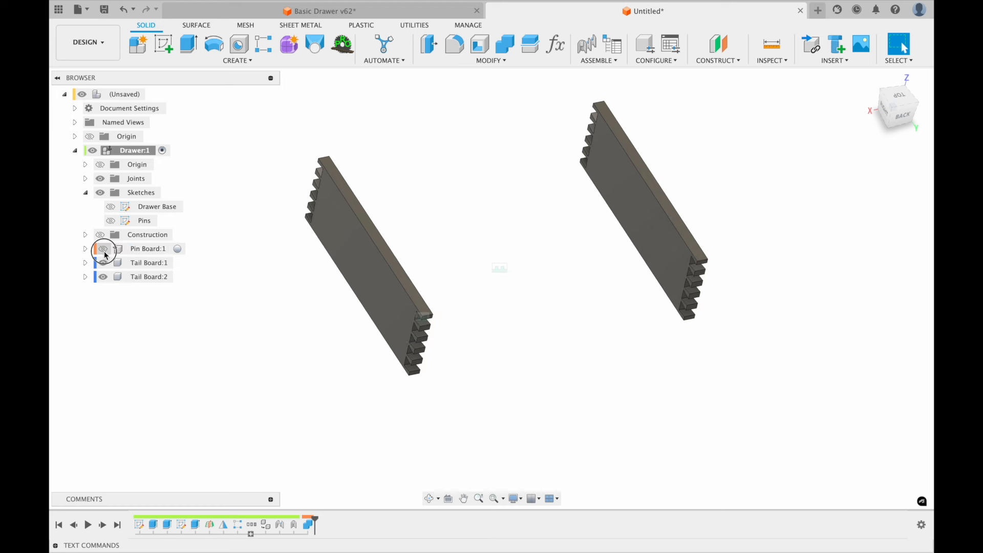
click(103, 249)
click(103, 263)
click(103, 277)
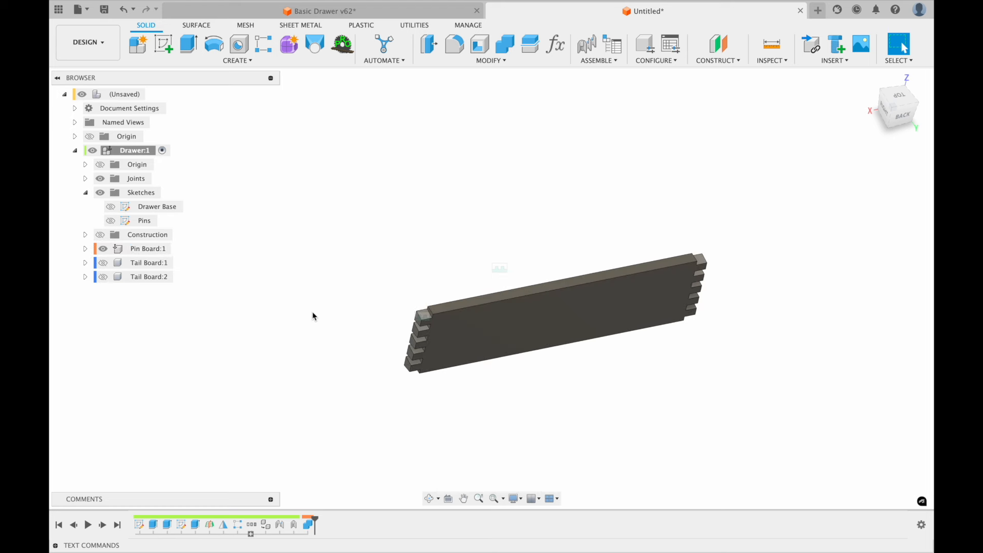
shift+scroll(437, 374, down, 5)
shift+scroll(436, 374, down, 5)
shift+scroll(436, 373, left, 5)
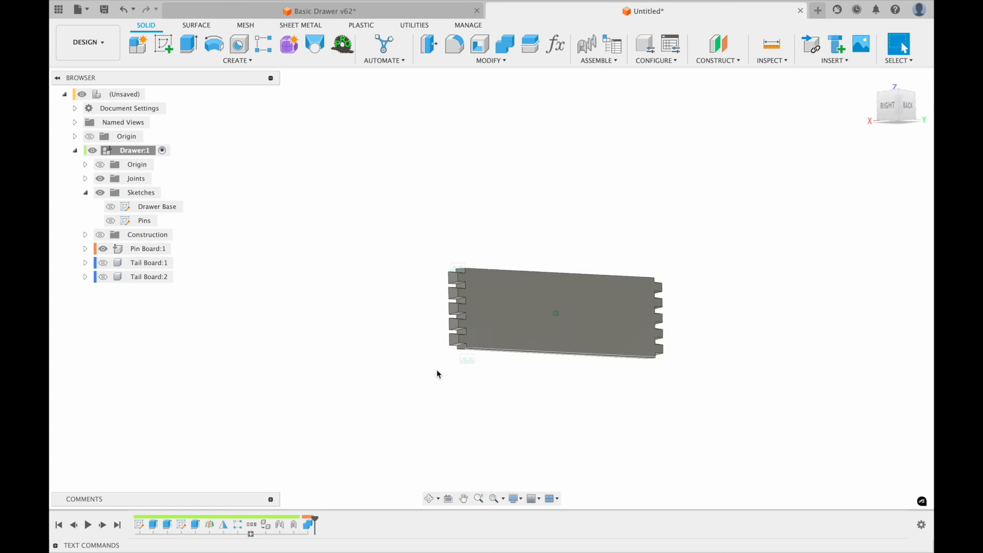
click(103, 263)
click(103, 277)
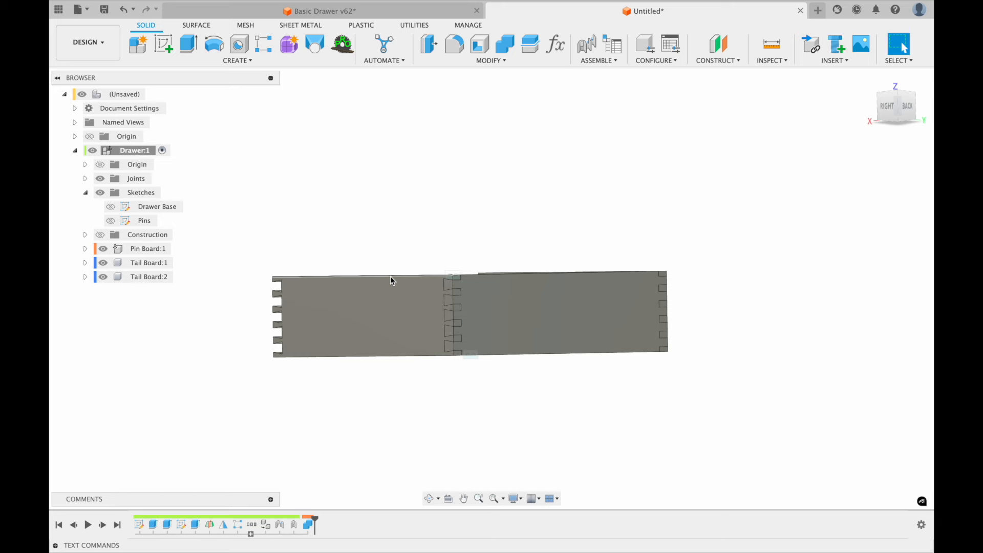
Step: Examine how the Pin Board and both Tail Boards fit together at the dovetailed corners from several angles
shift+scroll(390, 275, up, 5)
click(390, 275)
shift+scroll(415, 259, down, 5)
shift+scroll(416, 259, down, 5)
shift+scroll(416, 259, up, 5)
click(455, 376)
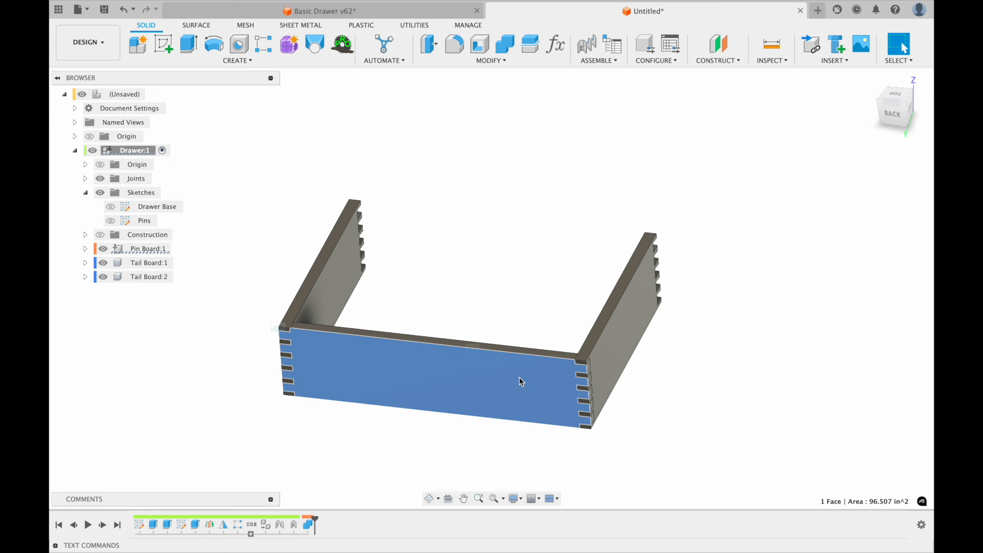
click(676, 401)
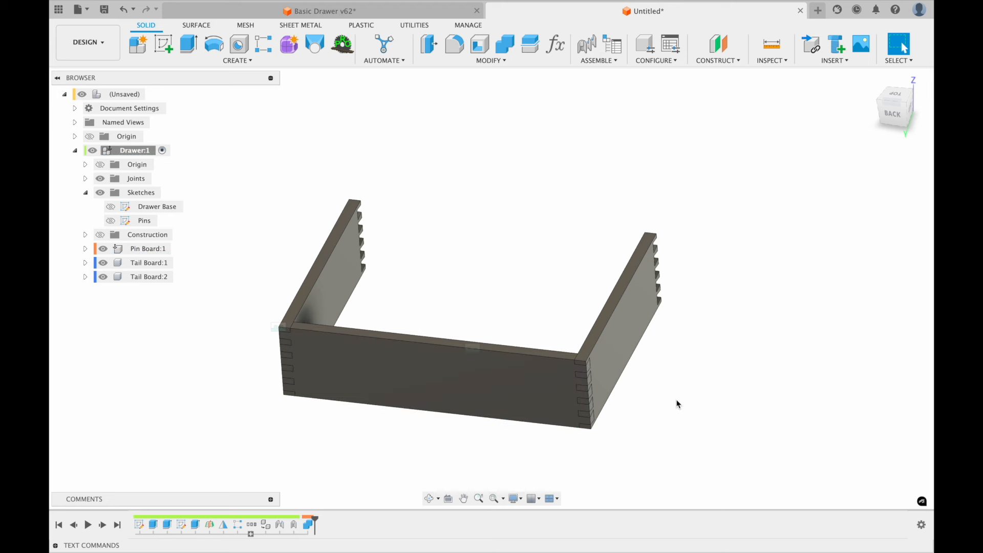
shift+middle_drag(676, 404, 676, 404)
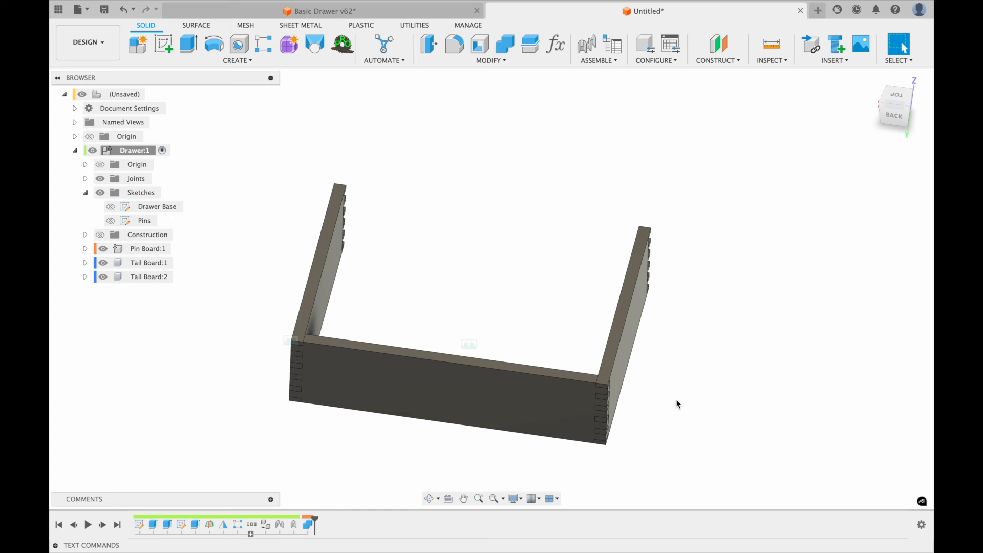
Step: Copy the Pin Board component and paste it into the Drawer component at its original position
click(147, 277)
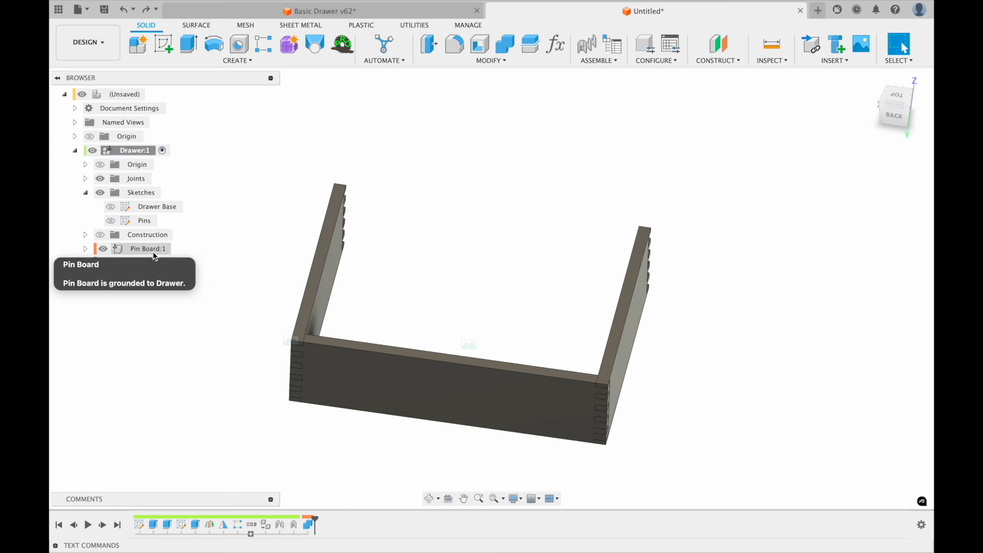
click(148, 248)
right_click(150, 251)
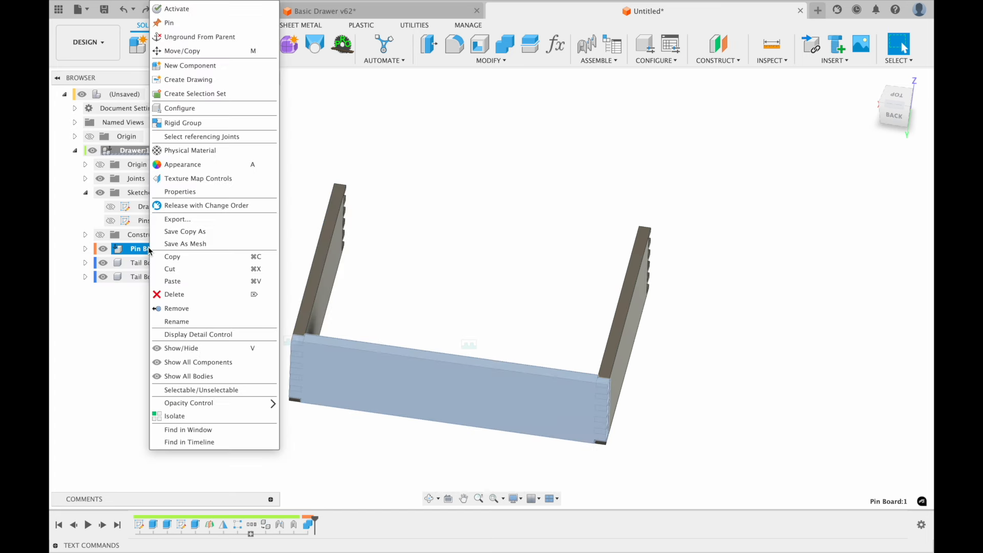
click(191, 255)
click(134, 150)
right_click(139, 151)
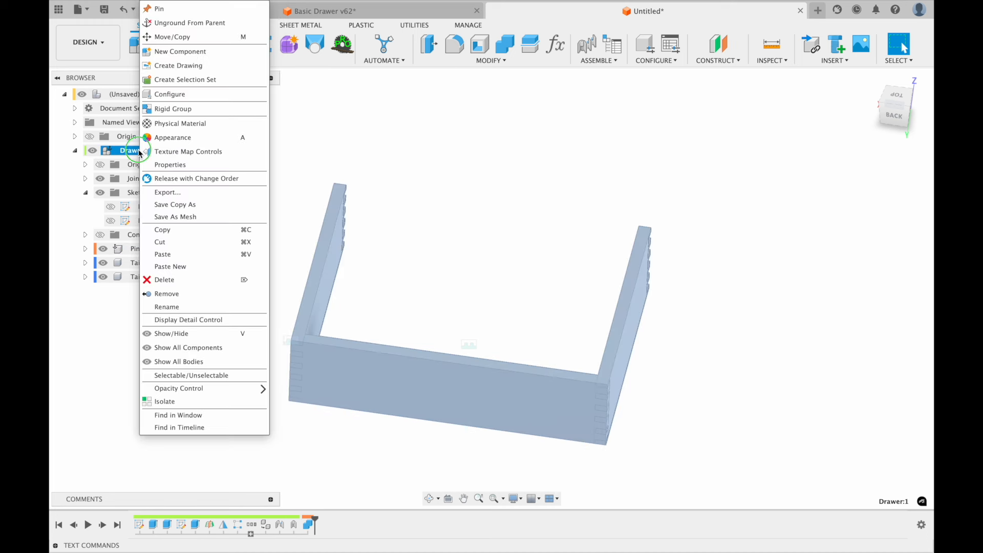
click(195, 251)
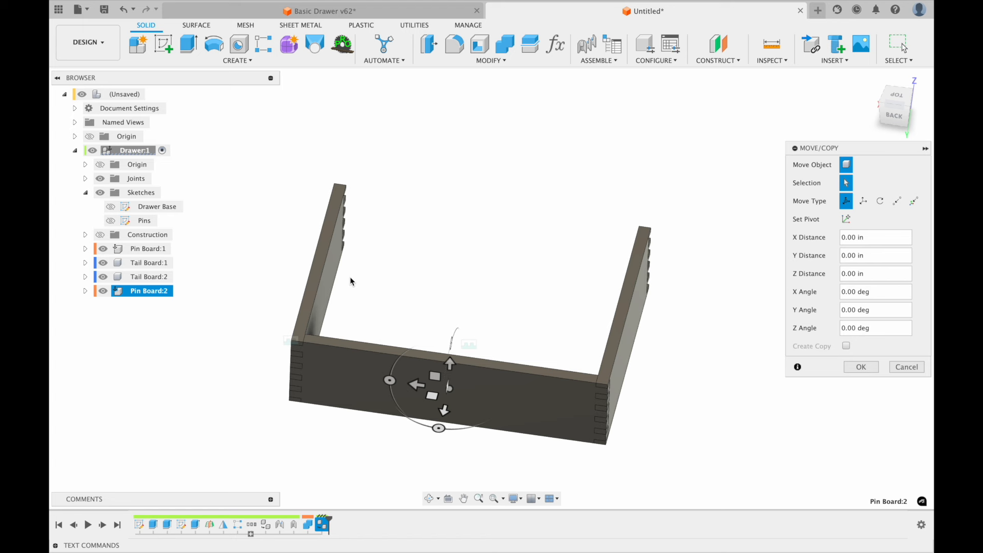
click(861, 367)
click(147, 291)
click(448, 320)
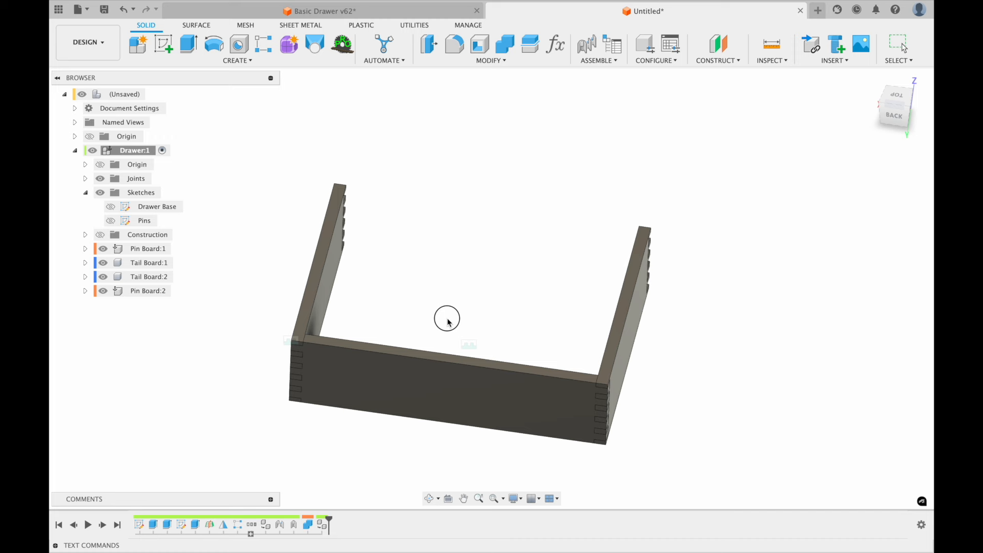
Step: Unground the copied Pin Board from its parent and move it away from the original, towards the drawer's open end
click(146, 291)
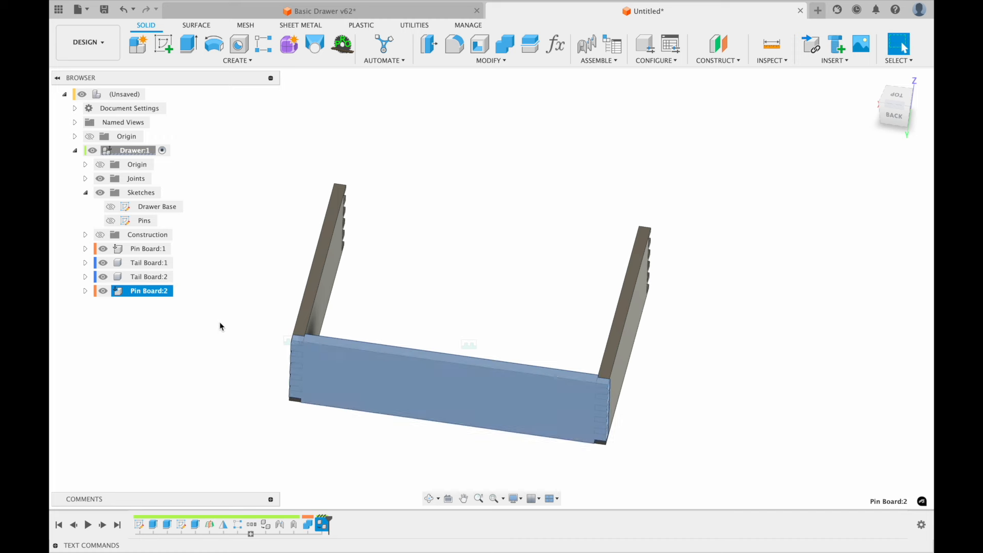
right_click(136, 296)
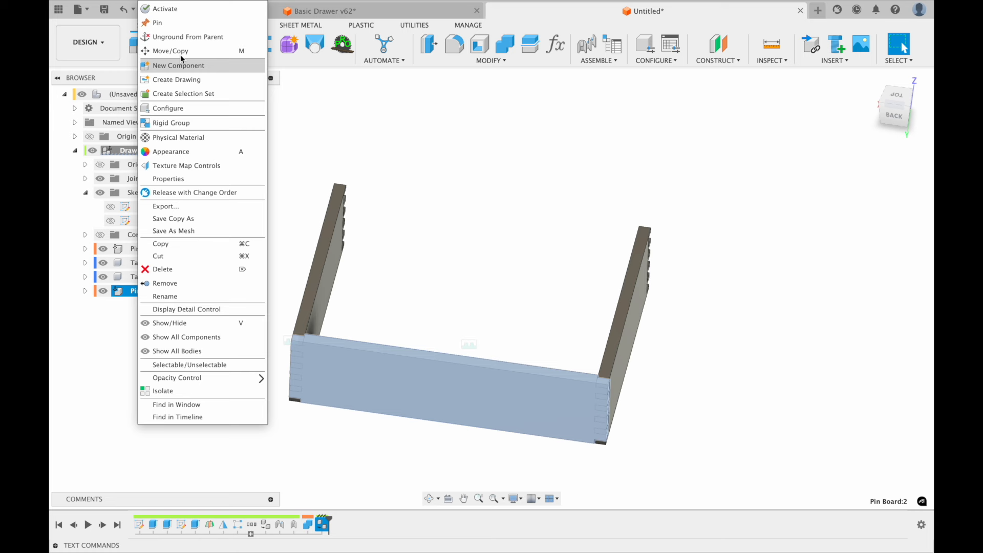
click(184, 37)
drag(368, 357, 467, 228)
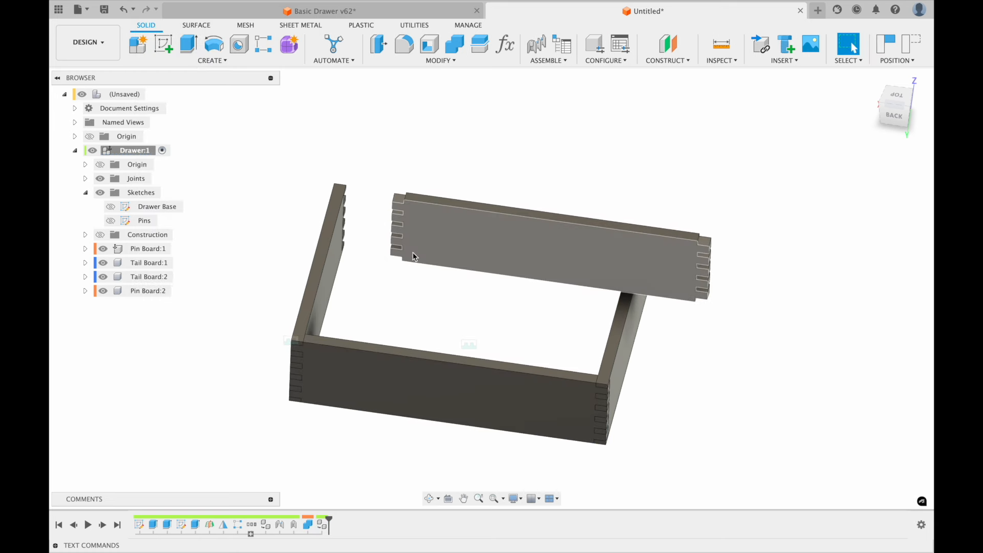
drag(436, 227, 391, 248)
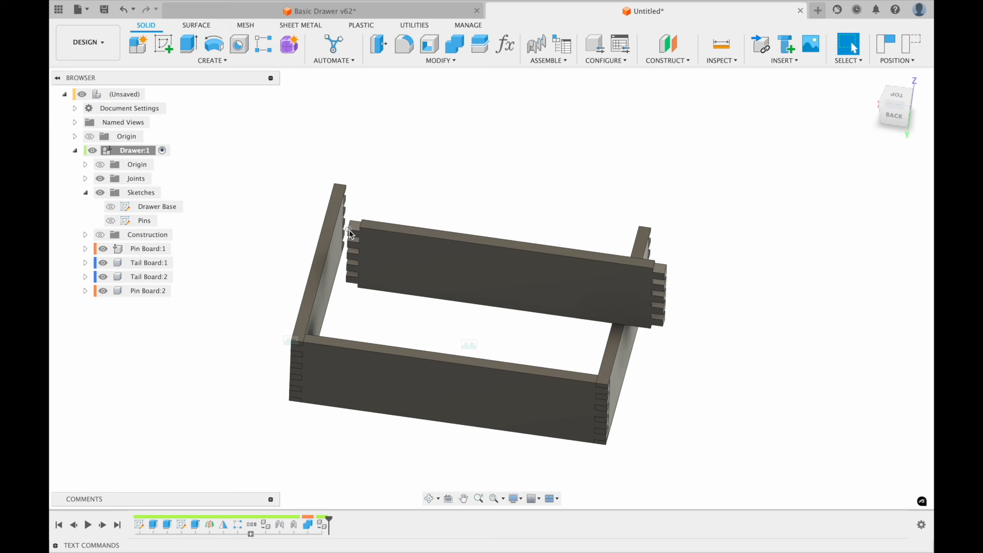
Step: Start a joint from the upper end corner of the copied Pin Board to the upper corner at Tail Board:1's free end
shift+scroll(603, 212, right, 5)
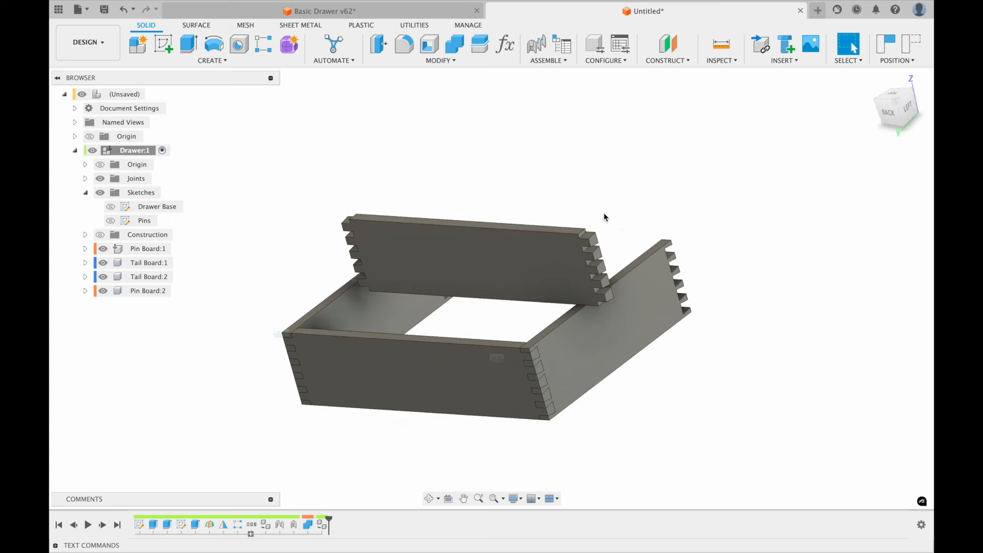
shift+scroll(675, 249, left, 5)
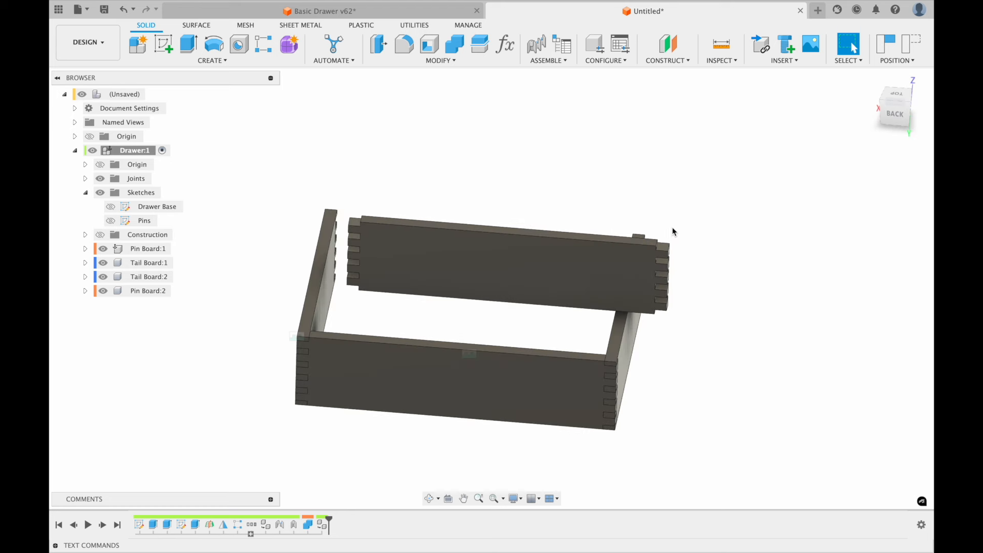
key(j)
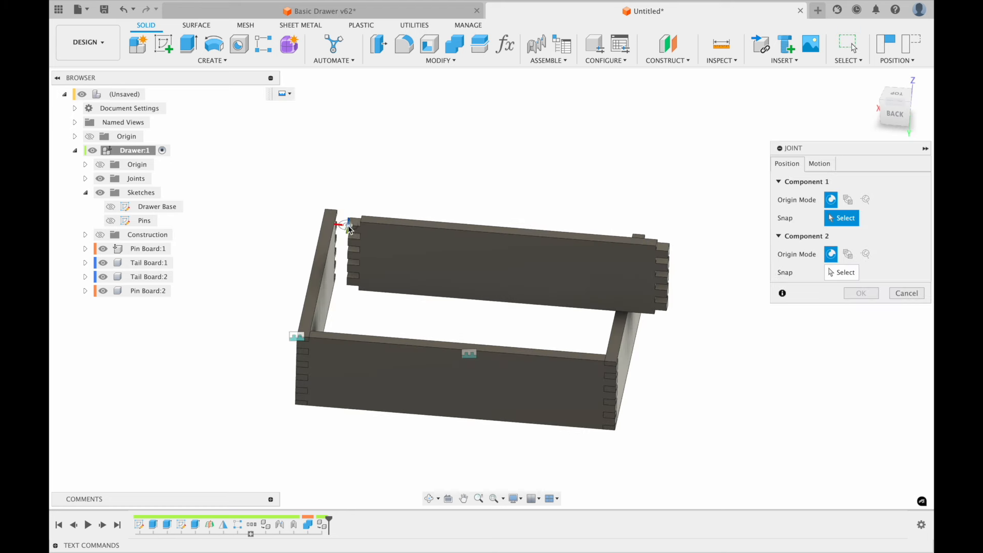
click(348, 226)
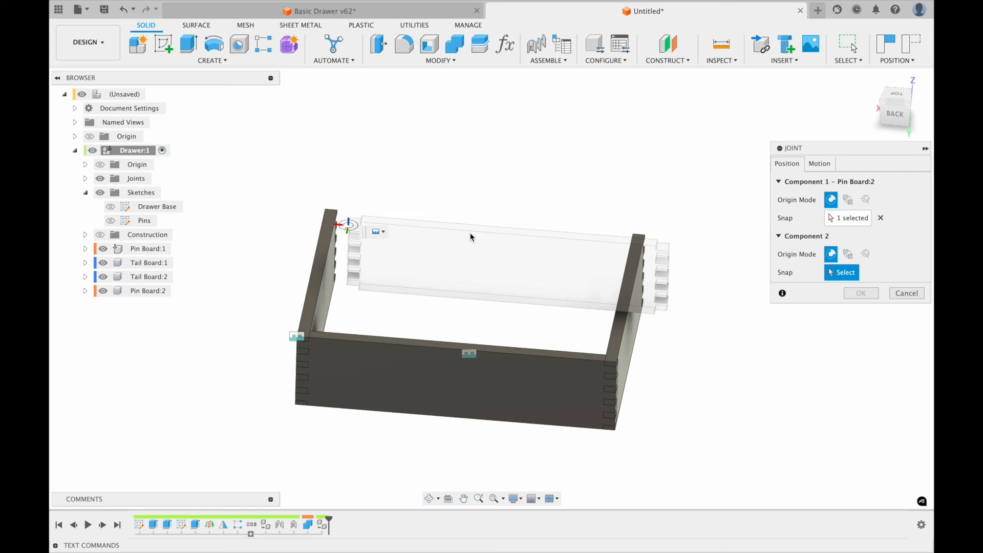
shift+scroll(548, 286, left, 5)
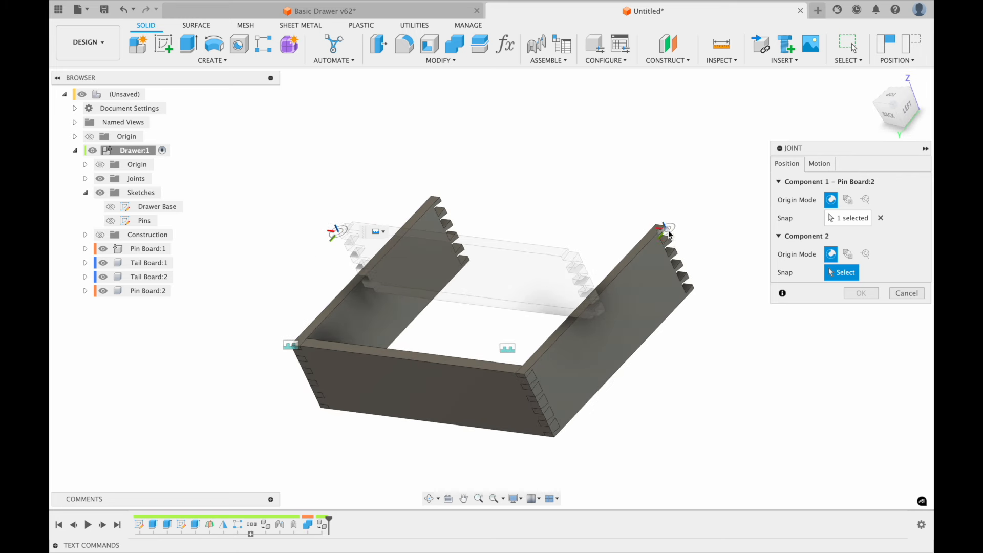
click(669, 234)
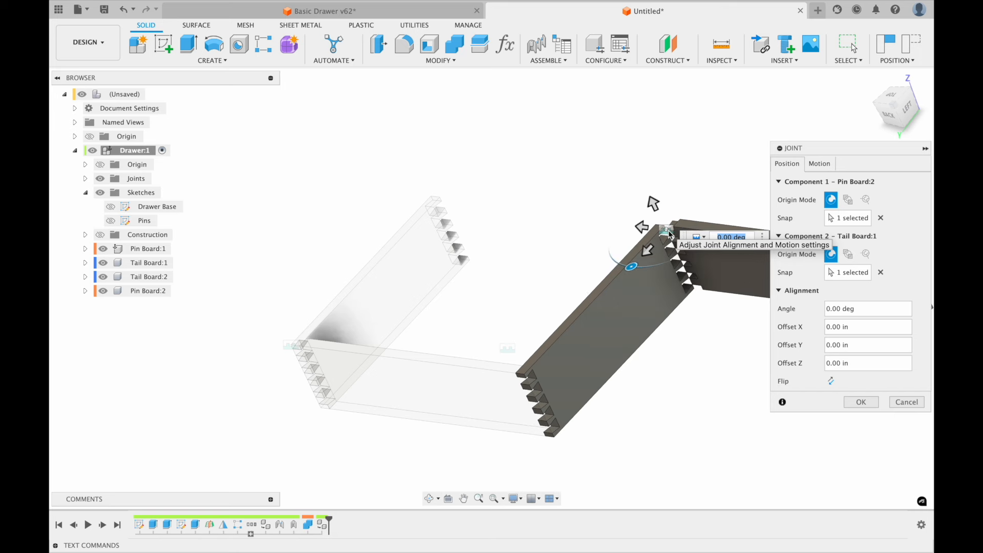
Step: Set the joint angle to 180 deg so the copied Pin Board closes the drawer's open end, and apply the joint
shift+scroll(669, 234, up, 5)
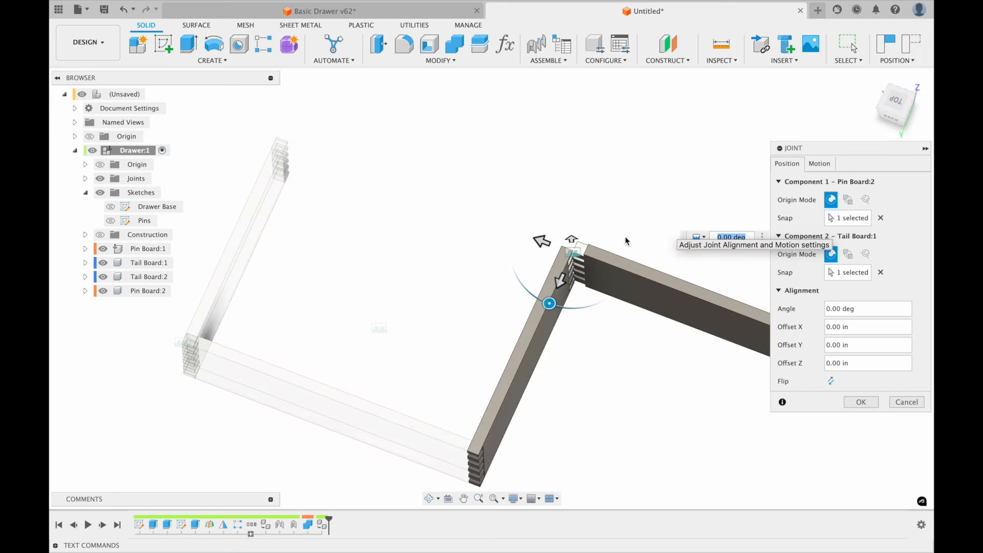
drag(549, 303, 589, 221)
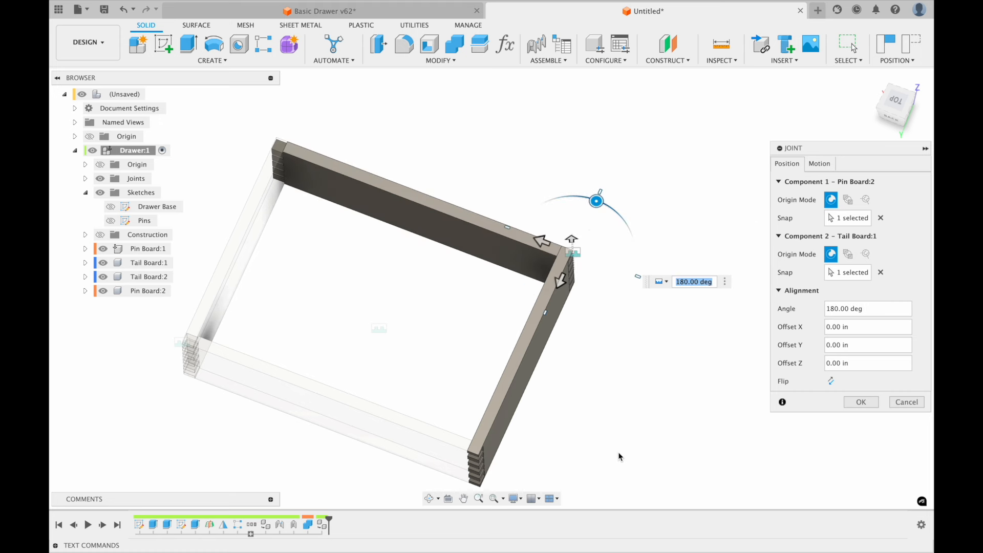
click(861, 402)
shift+scroll(702, 361, down, 10)
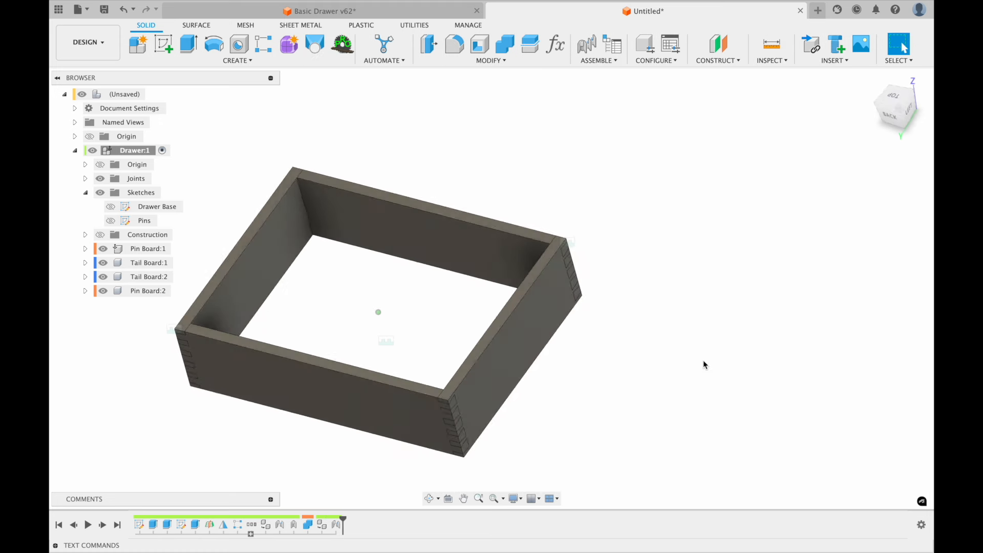
shift+scroll(702, 360, right, 10)
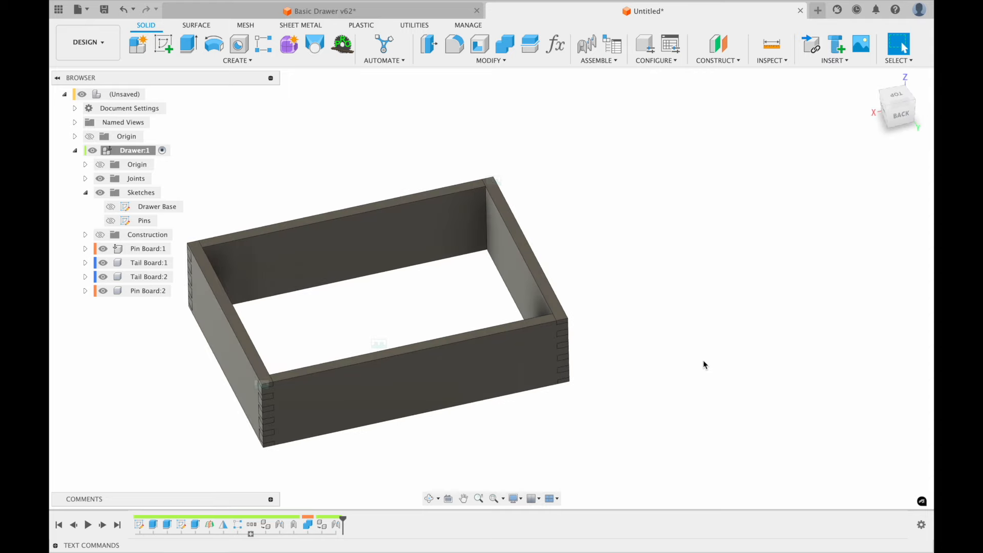
Step: Sketch a rectangle on the underside of the drawer between the frame's opposite inner corners, and finish the sketch
shift+scroll(702, 361, down, 10)
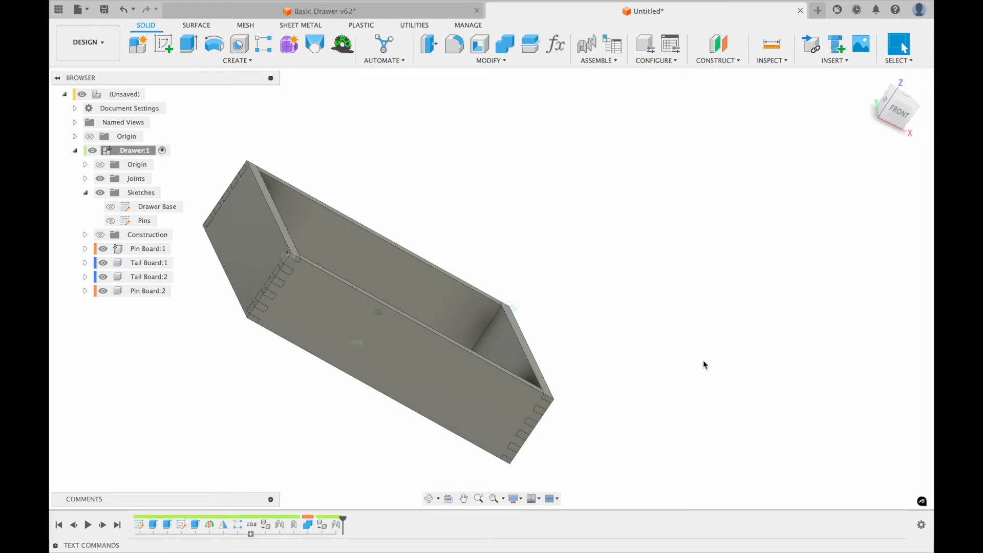
shift+scroll(702, 361, down, 10)
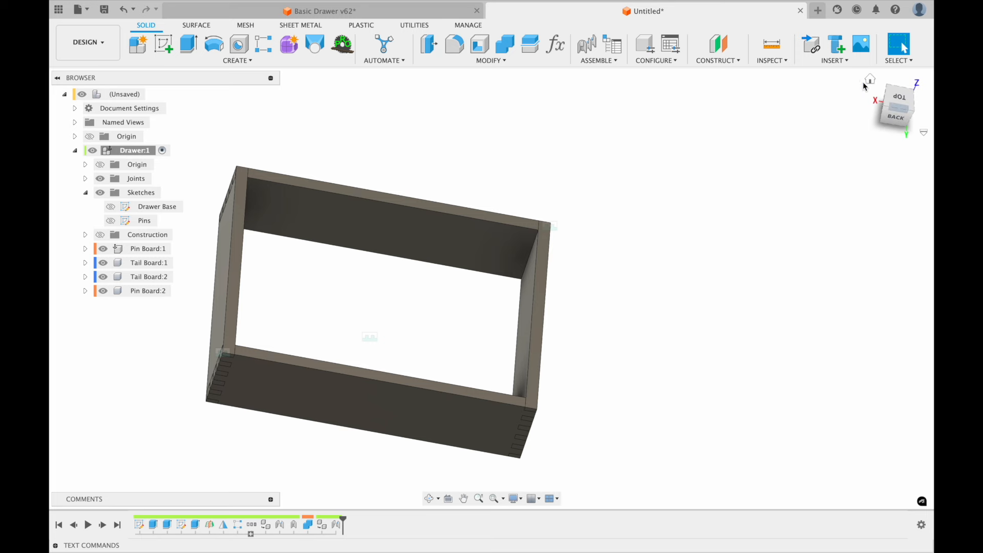
click(867, 80)
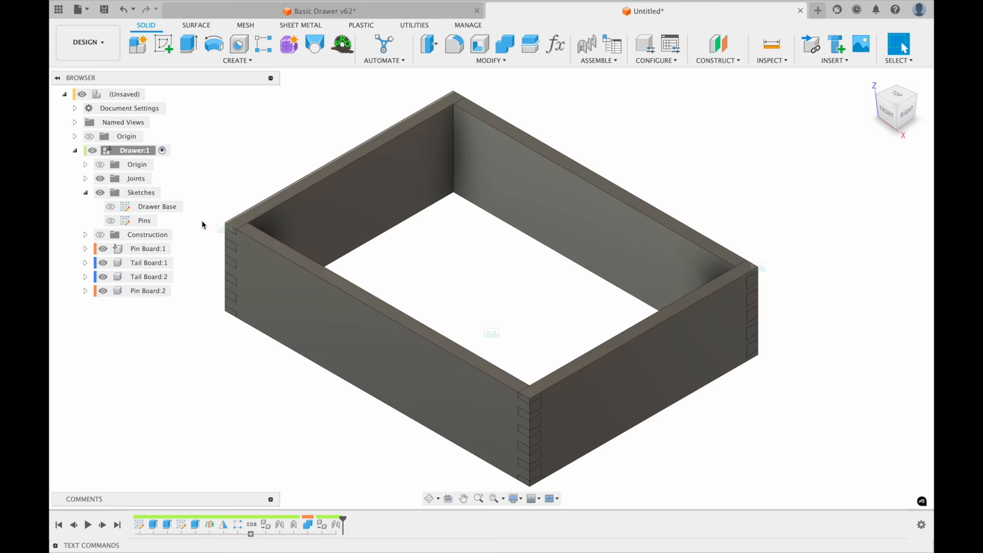
click(171, 53)
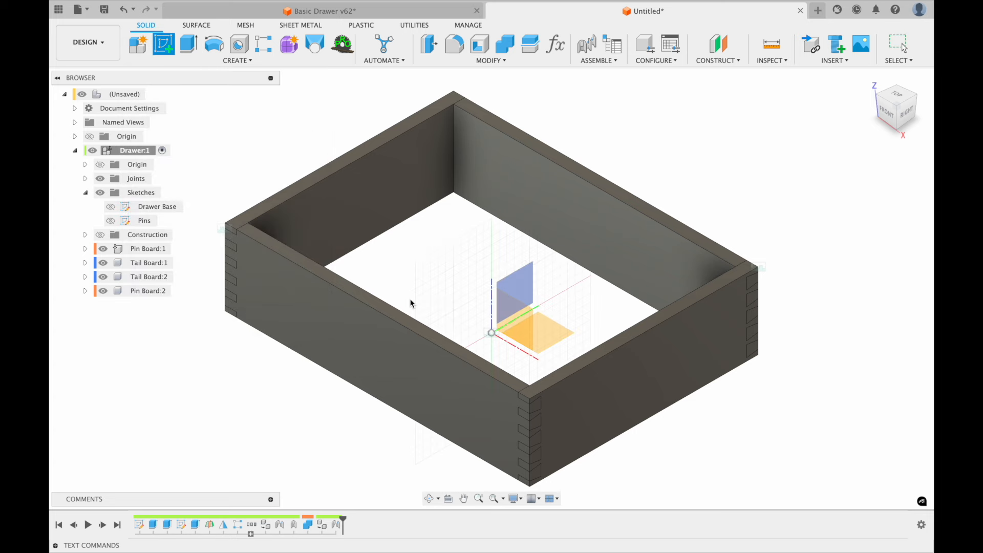
shift+scroll(543, 336, down, 10)
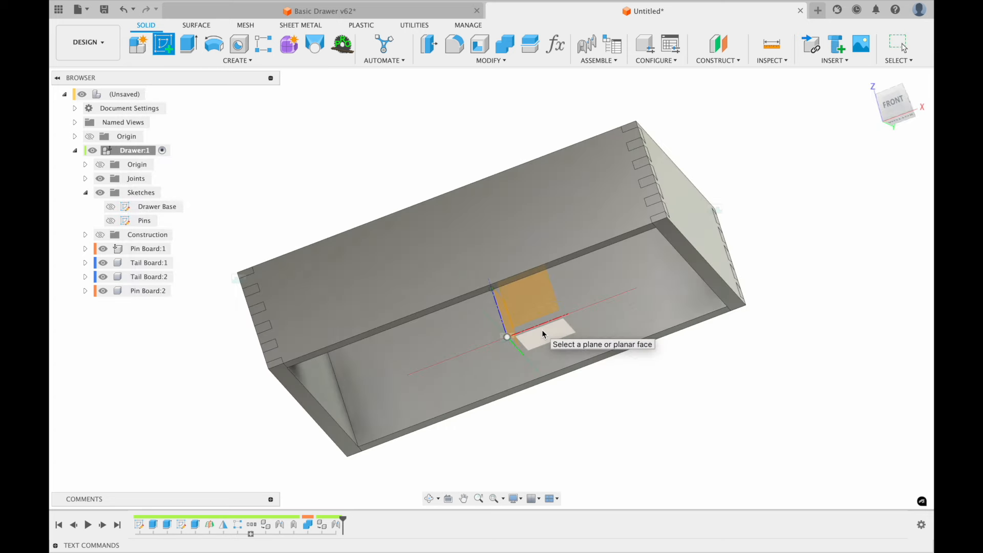
click(354, 296)
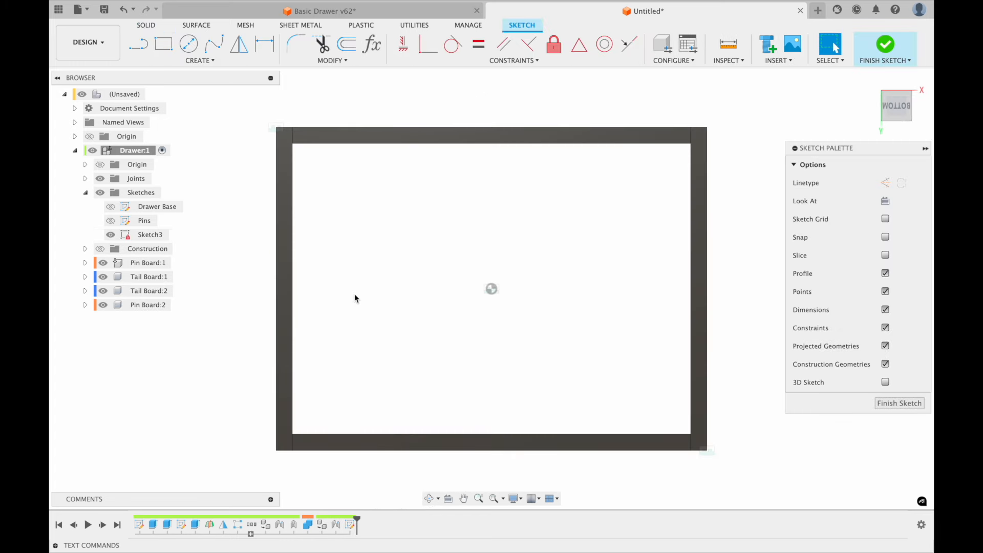
key(r)
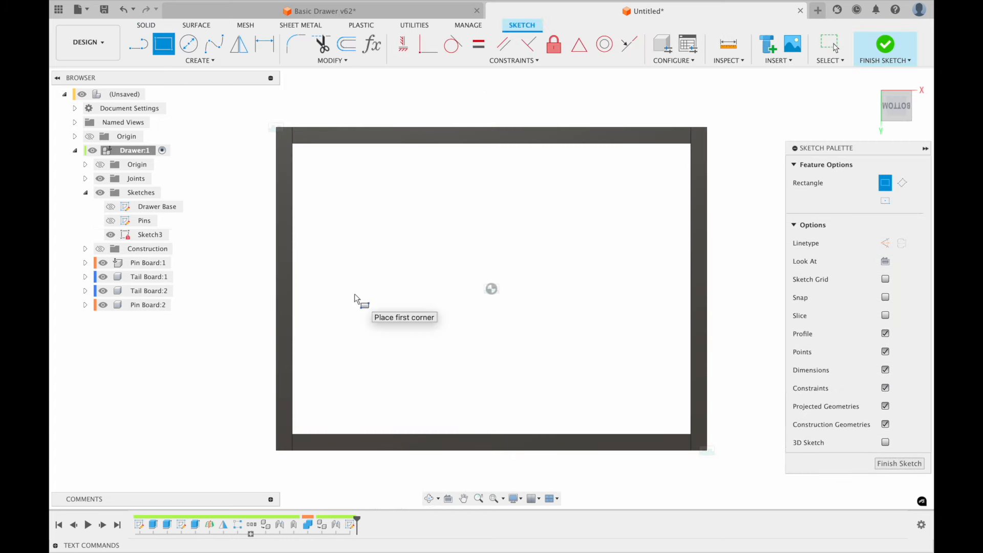
click(293, 144)
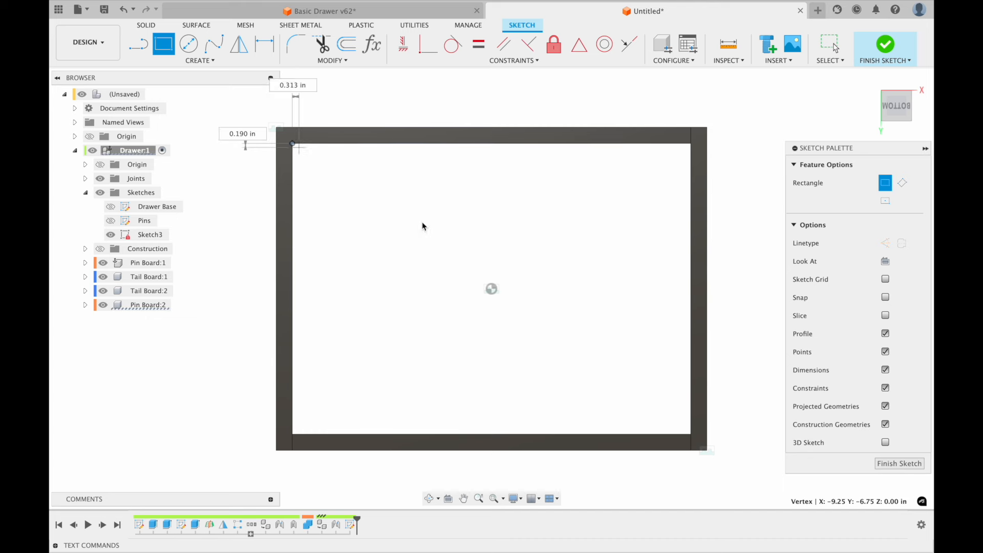
click(691, 434)
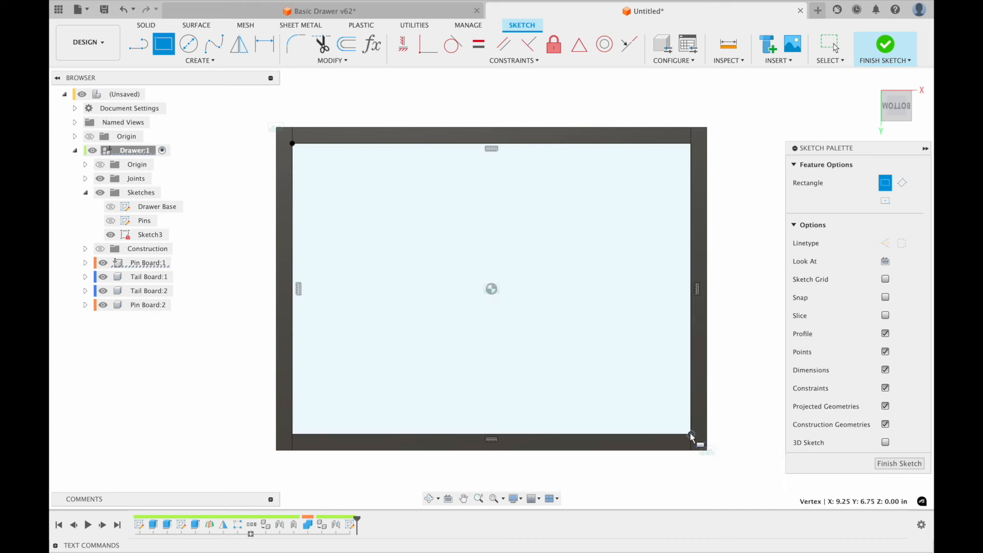
click(899, 463)
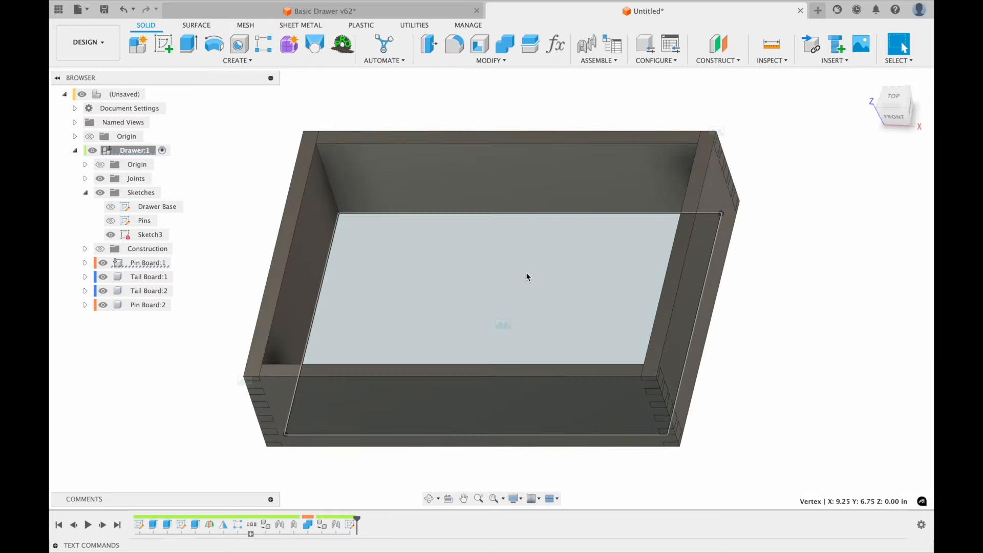
Step: Rename the new rectangle sketch as Bottom
shift+scroll(560, 289, down, 10)
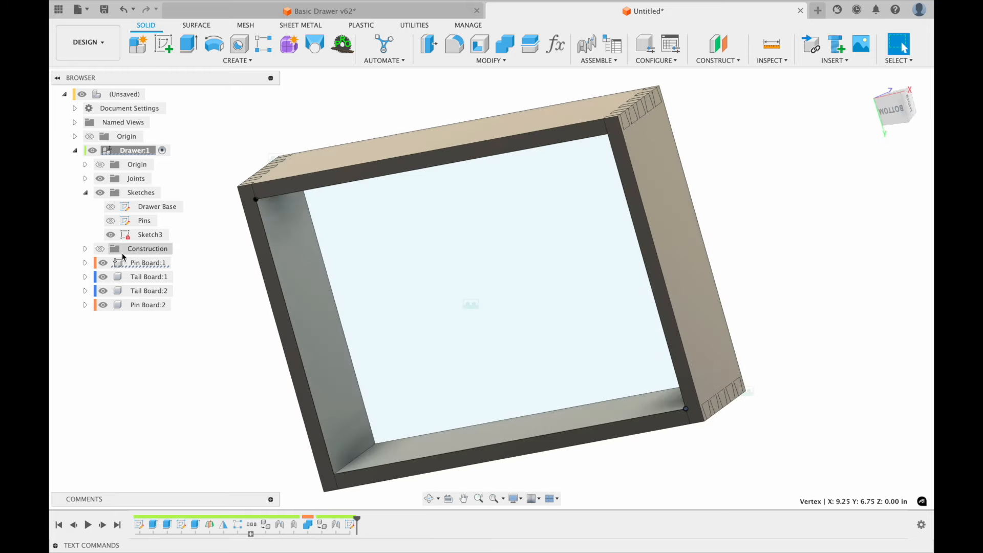
click(152, 235)
double_click(151, 235)
text(Base)
text(om)
key(Return)
Step: Reopen the Bottom sketch for editing and hide all four Pin Board and Tail Board components
double_click(128, 235)
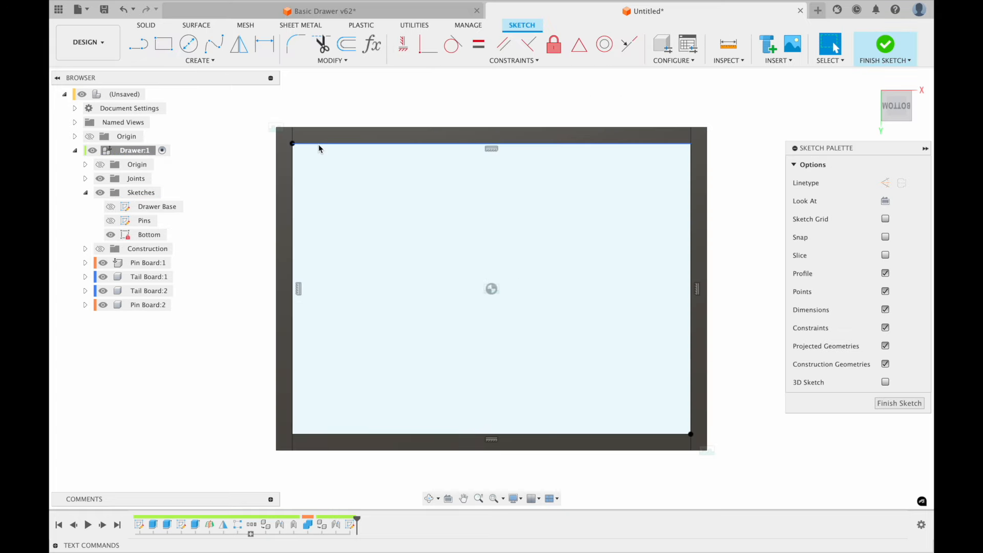
click(103, 262)
click(103, 276)
click(103, 291)
click(103, 305)
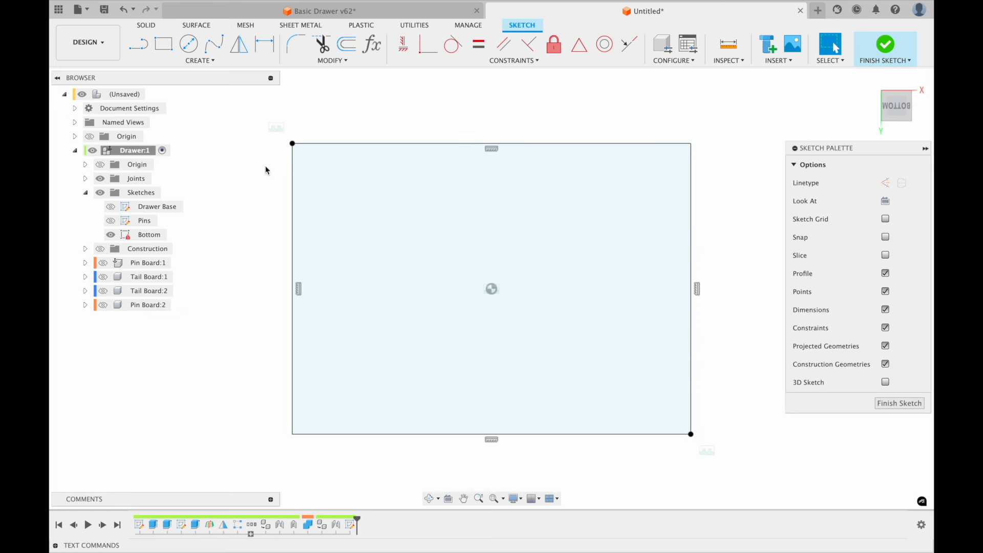
Step: Offset the whole rectangle outwards with chain selection and a distance of -0.25 in
double_click(357, 145)
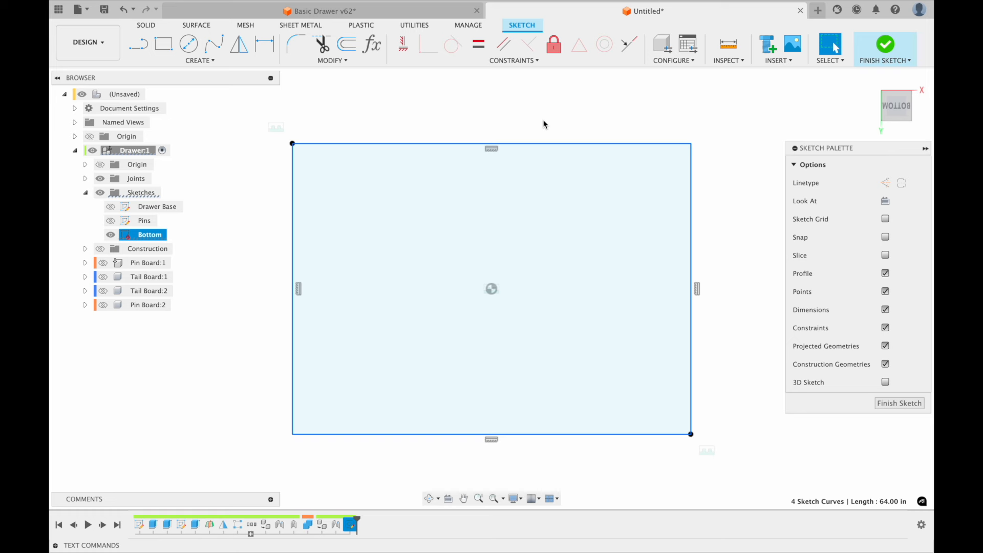
key(o)
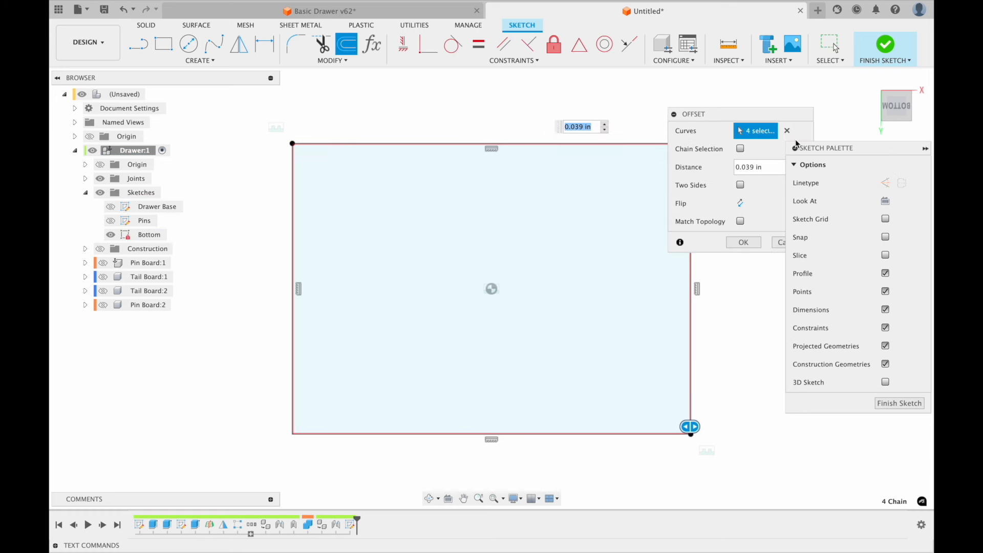
click(739, 149)
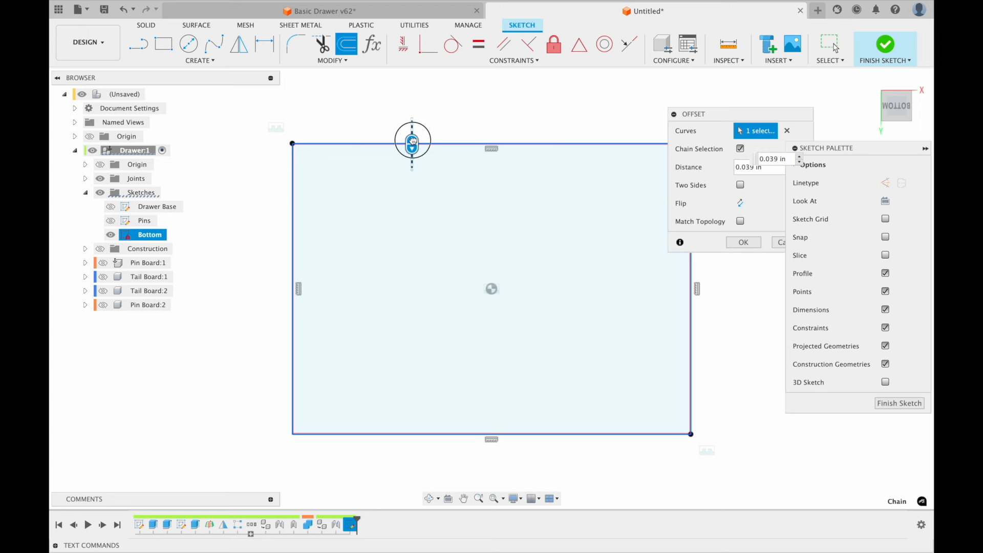
drag(411, 141, 415, 136)
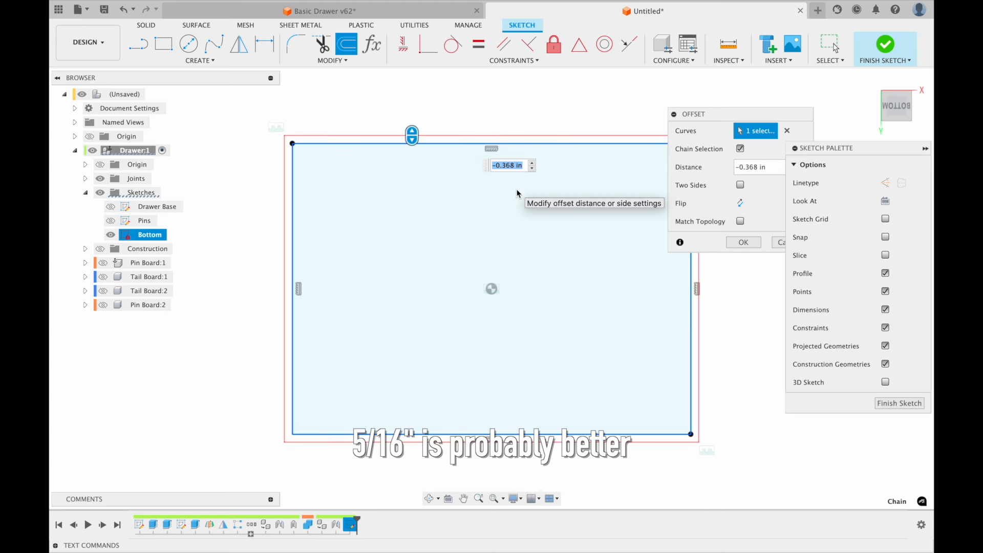
text(-.2)
key(Return)
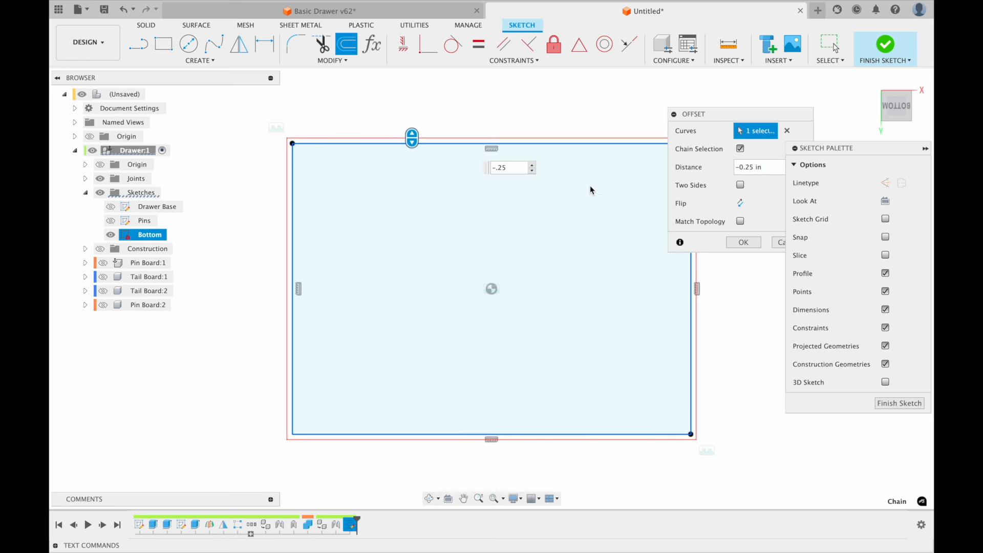
click(742, 244)
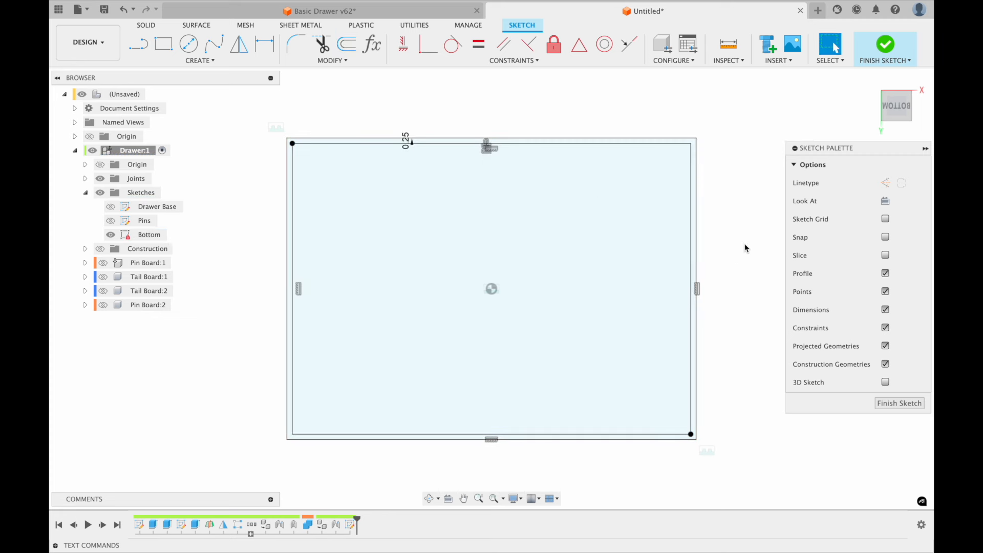
Step: Convert the inner rectangle of the Bottom sketch to construction lines and finish the sketch
double_click(612, 144)
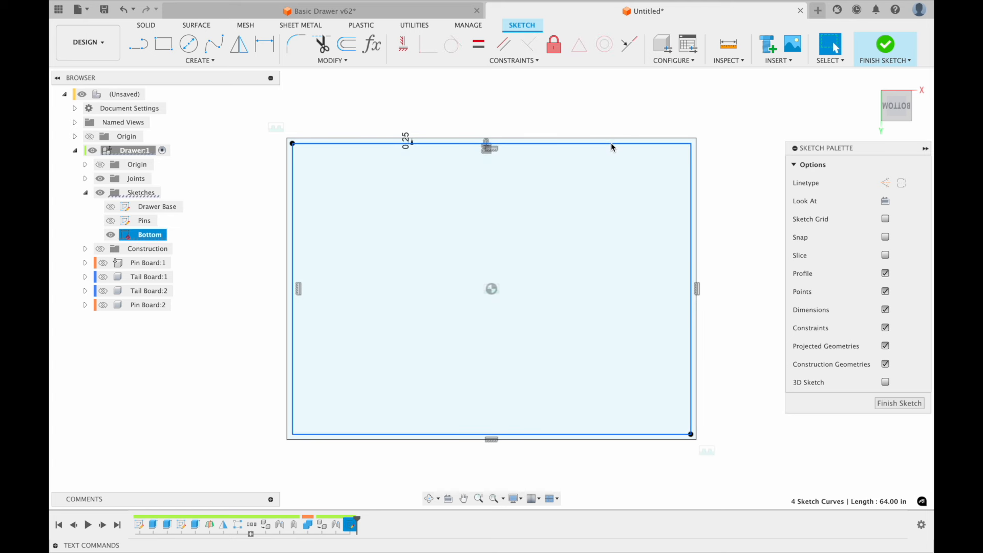
key(x)
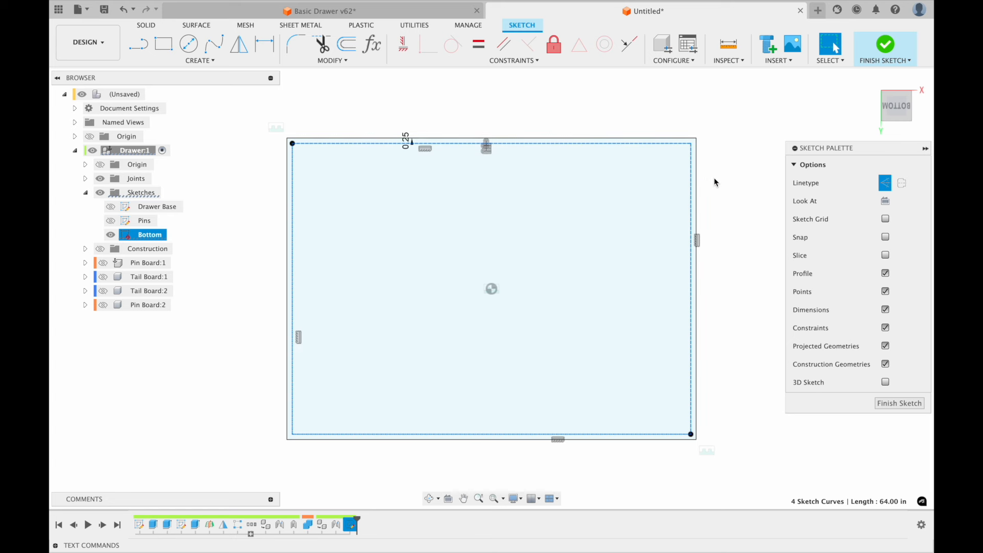
click(887, 401)
Step: Make both Pin Boards and both Tail Boards visible
click(102, 262)
click(103, 276)
click(103, 291)
click(103, 305)
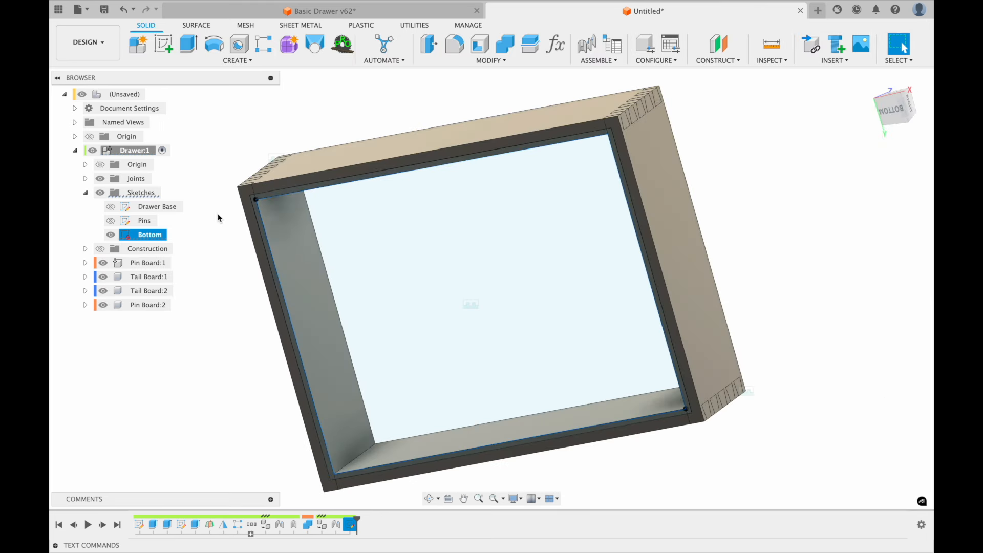
shift+middle_drag(582, 267, 611, 339)
click(485, 341)
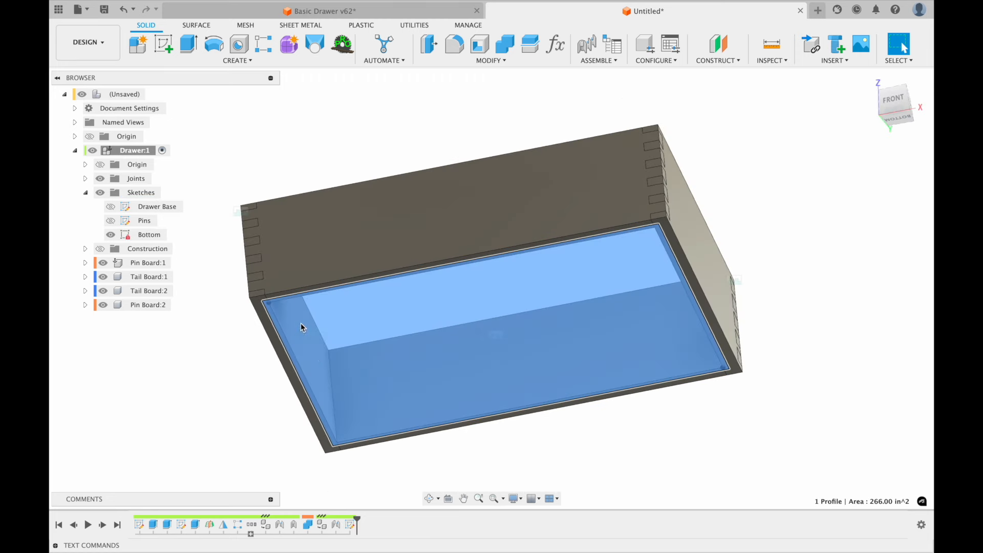
scroll(474, 333, down, 2)
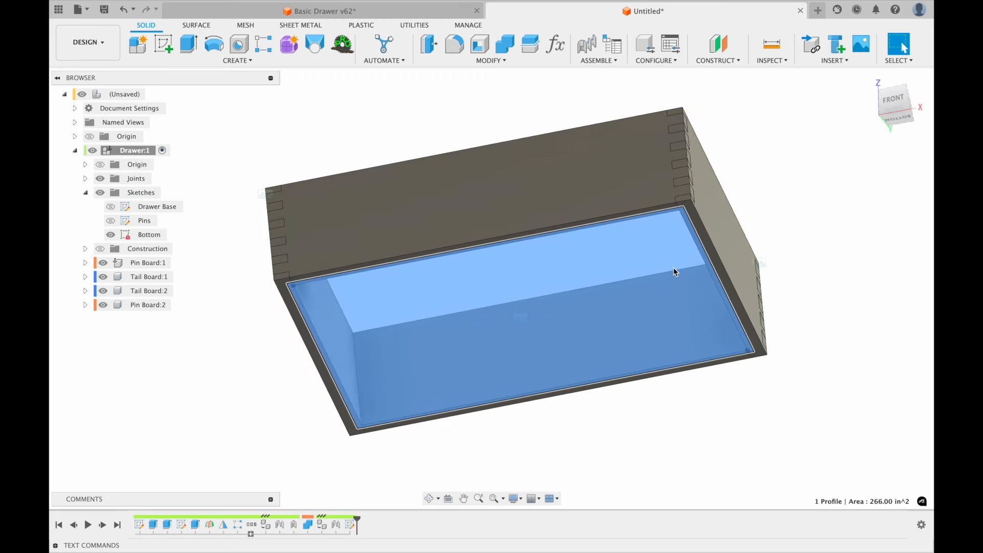
key(e)
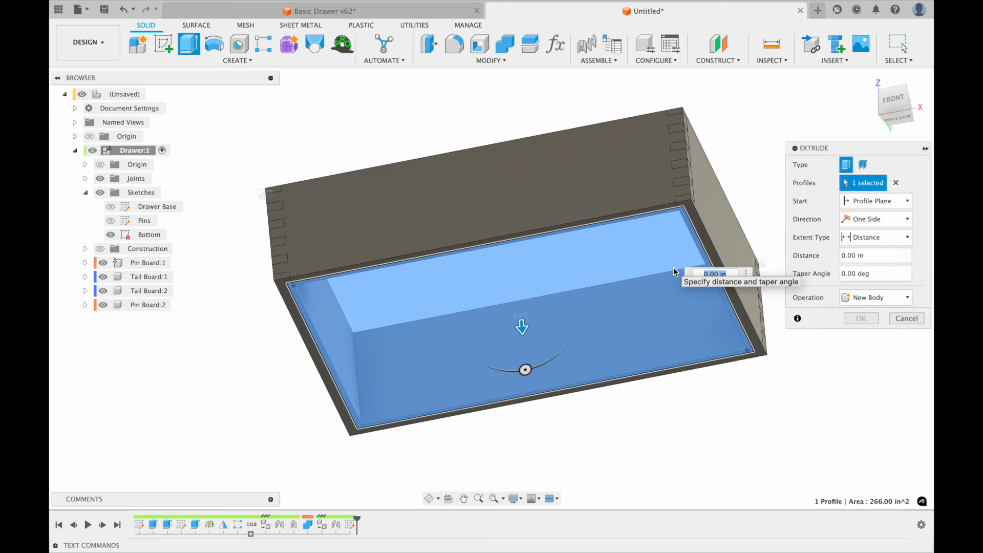
mouse_move(520, 325)
mouse_down()
mouse_move(518, 305)
mouse_move(518, 314)
mouse_up()
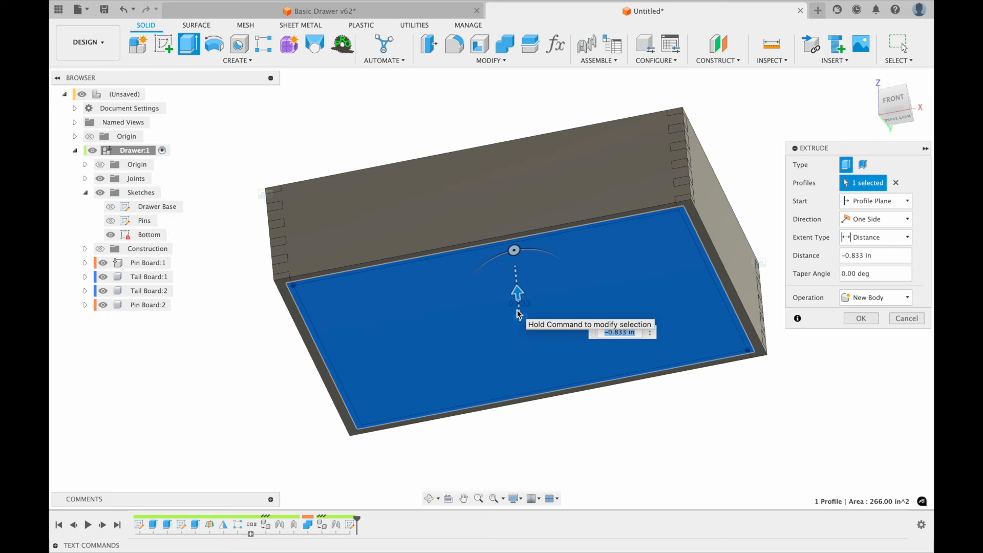
text(3/8)
key(Return)
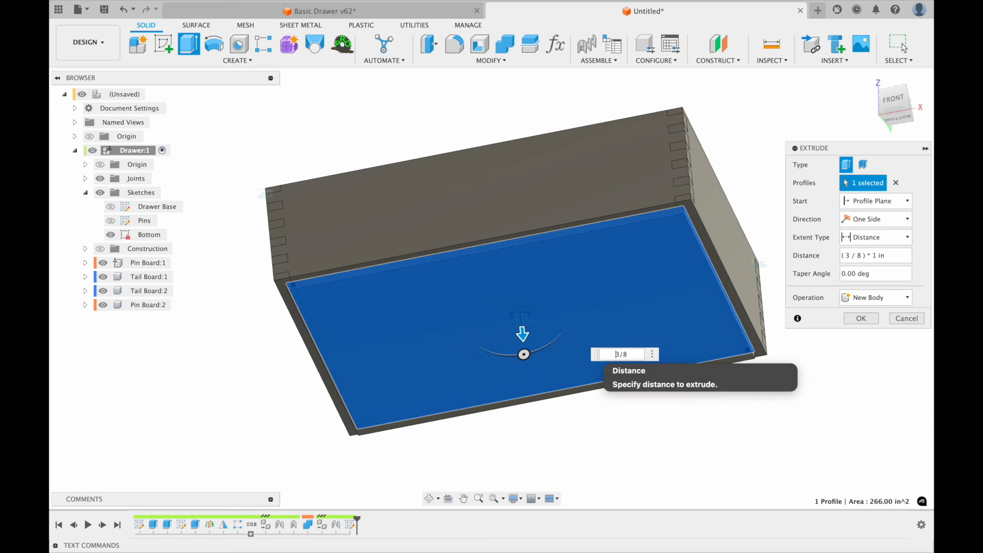
shift+middle_drag(660, 345, 659, 345)
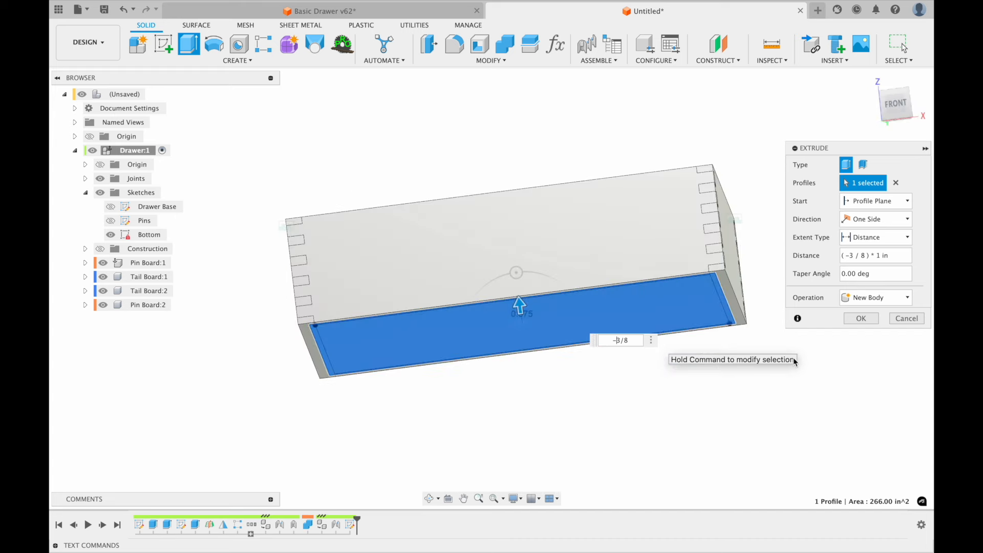
click(906, 318)
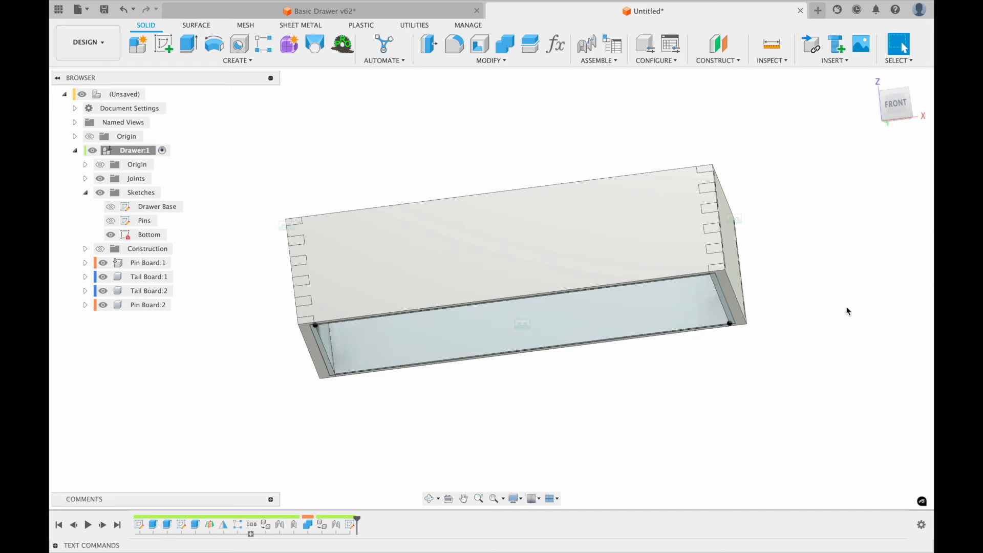
Step: Create a section analysis through the drawer on the XZ plane, flipped so the rear half remains visible
shift+middle_drag(787, 307, 786, 307)
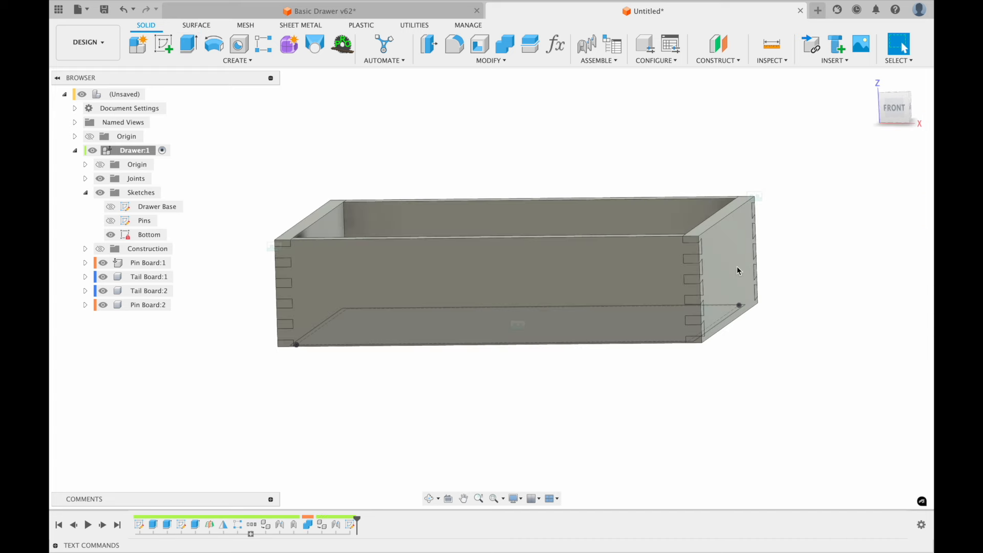
click(896, 108)
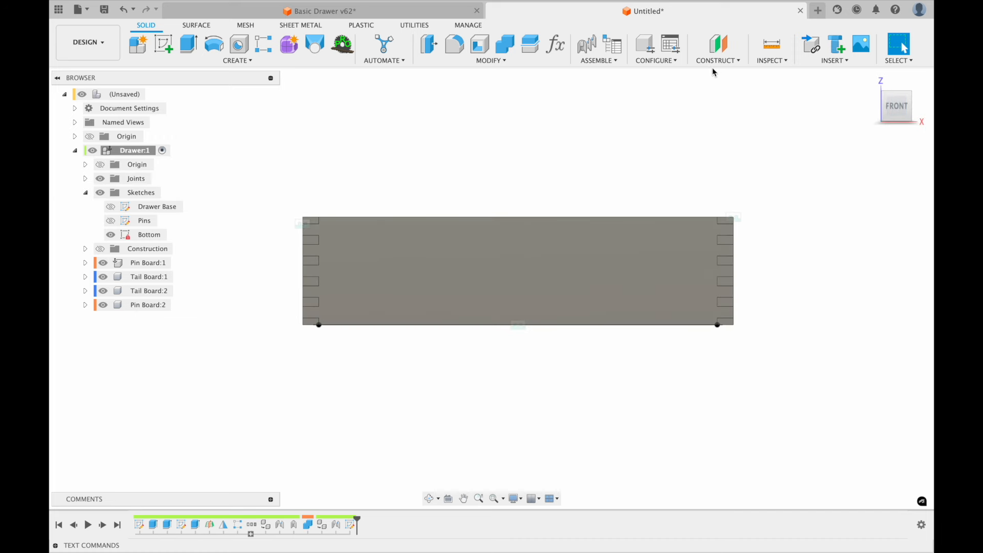
click(779, 61)
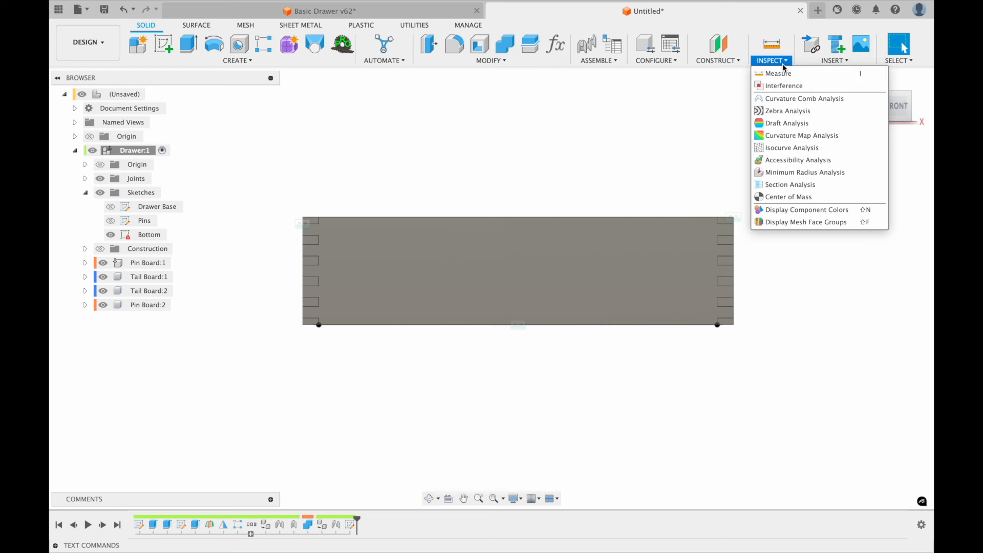
click(807, 185)
shift+scroll(632, 172, up, 5)
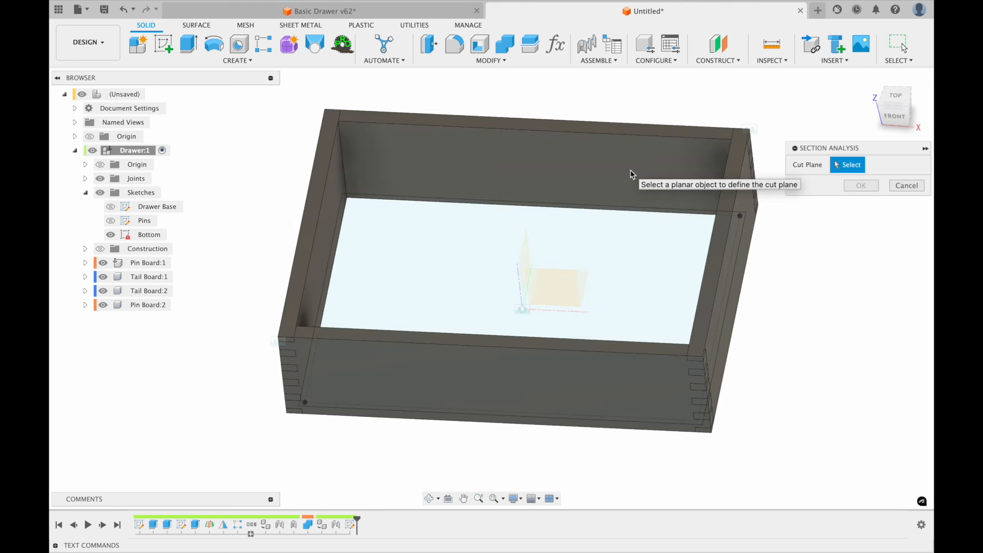
click(554, 291)
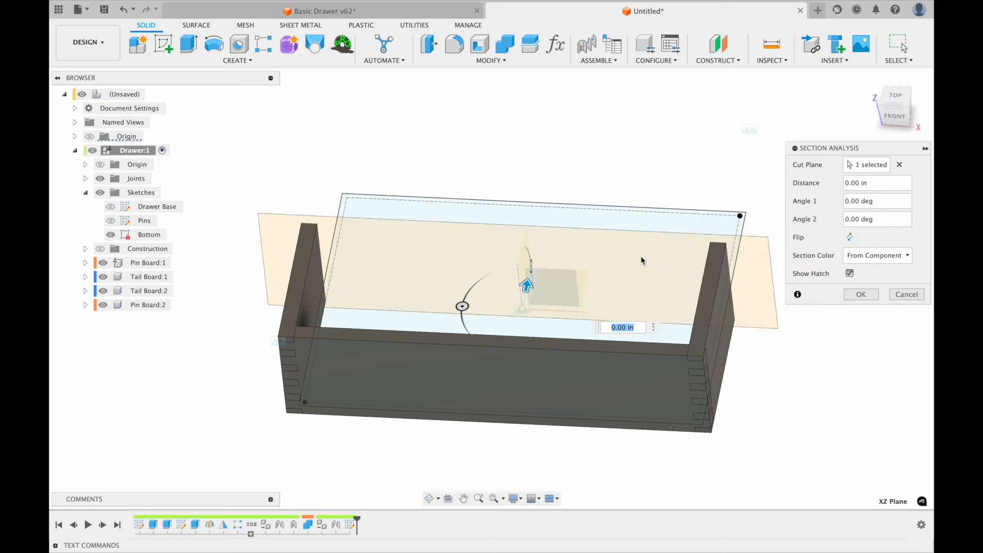
click(849, 236)
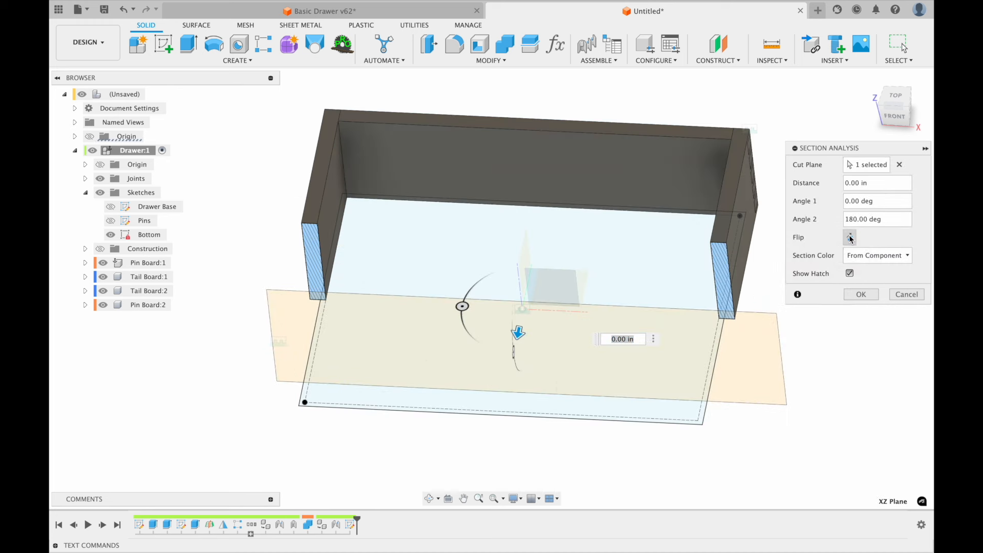
click(860, 294)
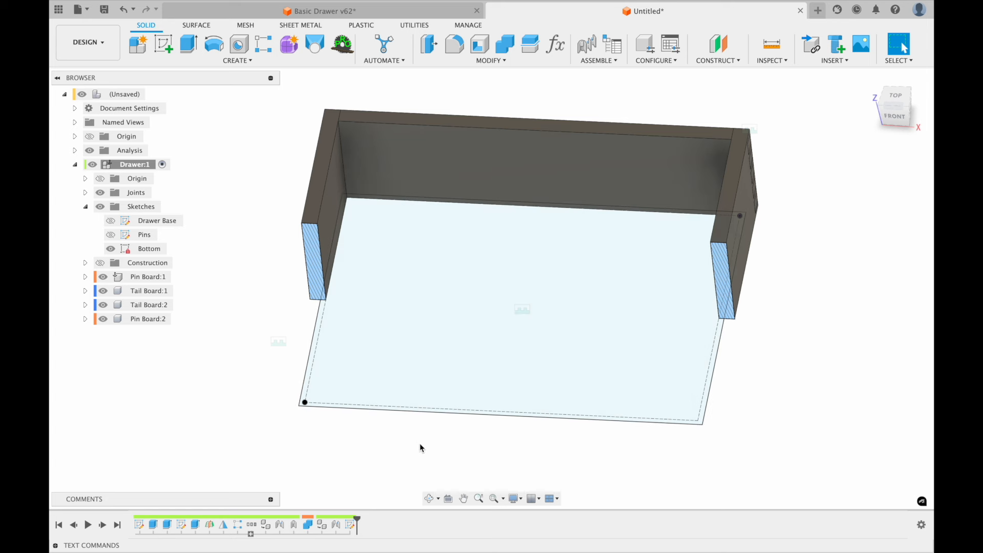
Step: Start extruding the whole Bottom sketch profile upwards into the drawer as a new body, with a distance of -3/8 in
click(405, 366)
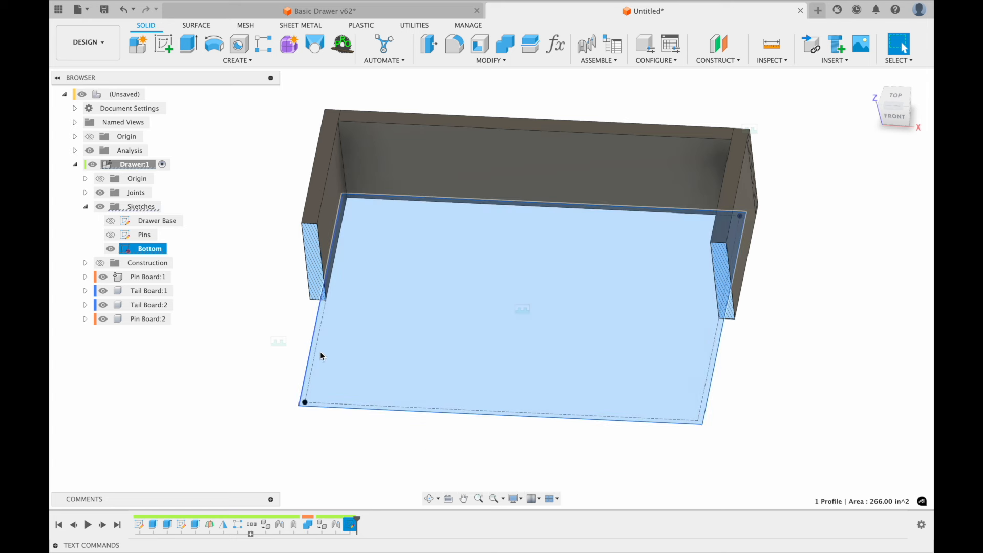
key(e)
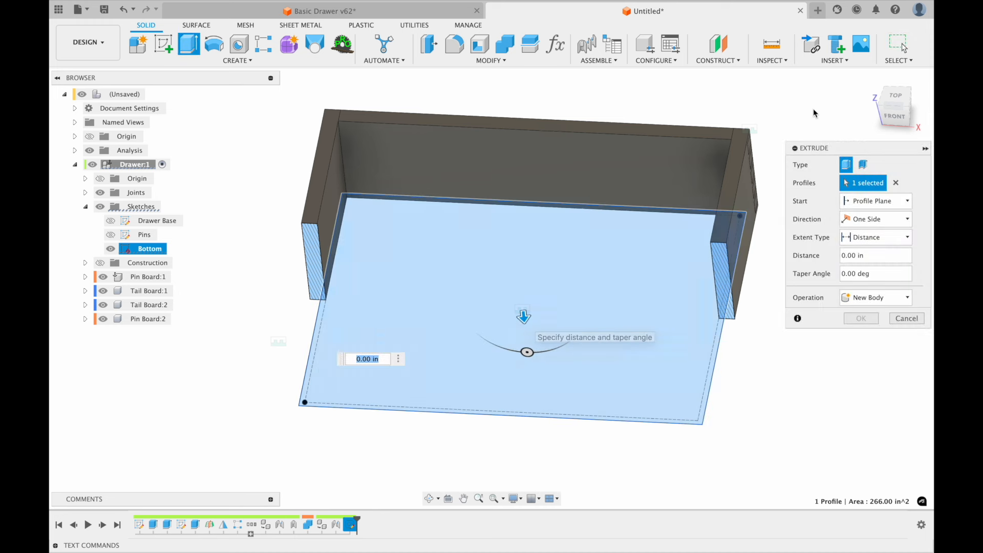
click(895, 114)
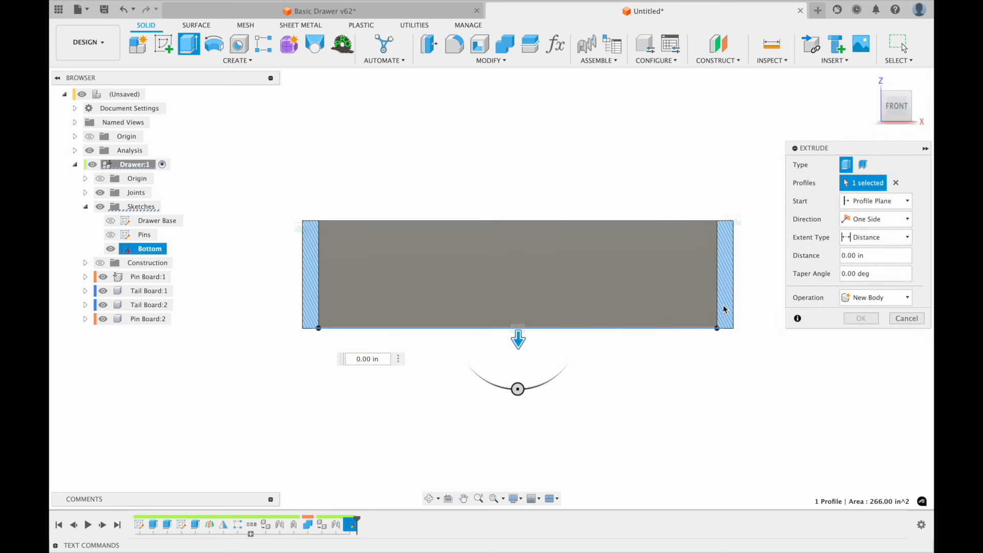
drag(518, 340, 520, 334)
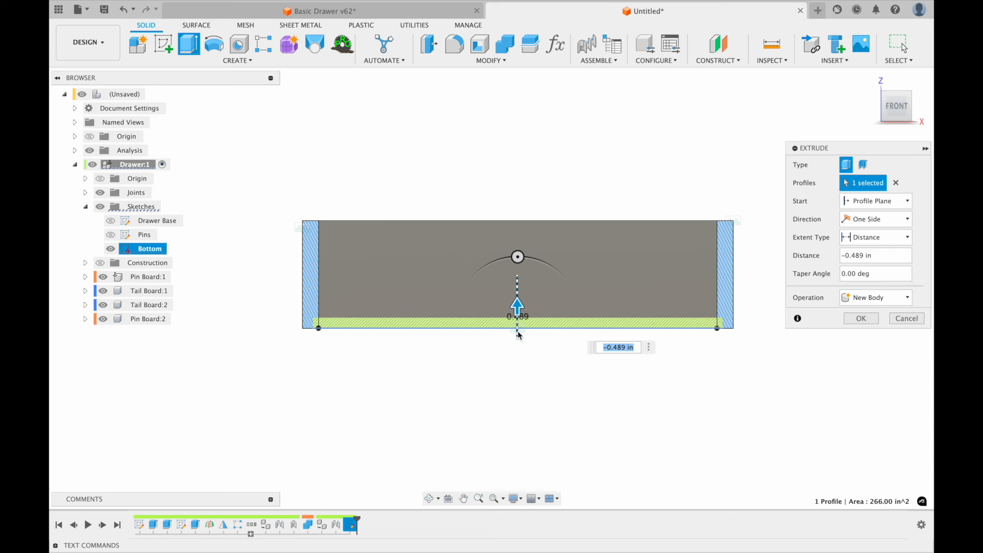
text(-3/8)
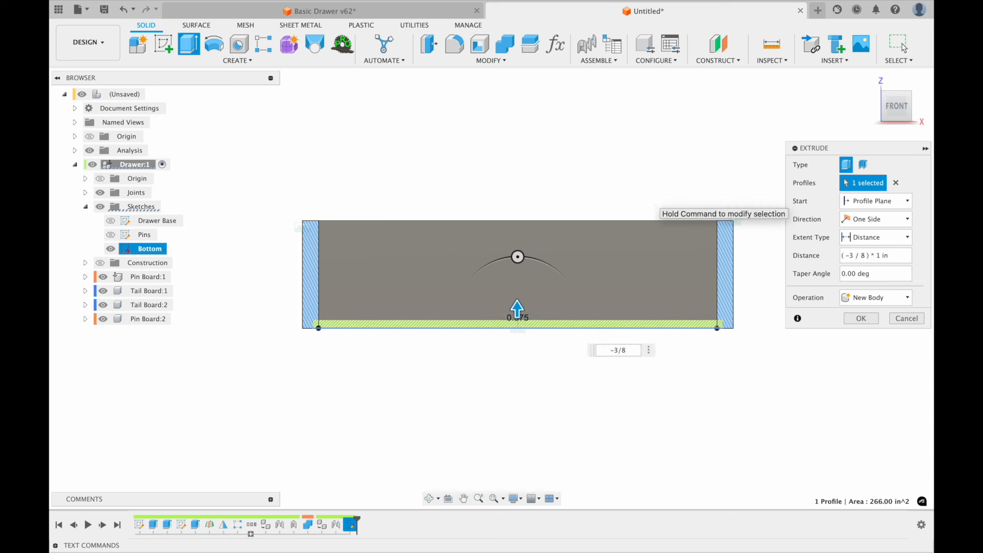
Step: Start the bottom panel's extrusion from an offset of -0.125 in and complete the extrusion
scroll(554, 371, up, 5)
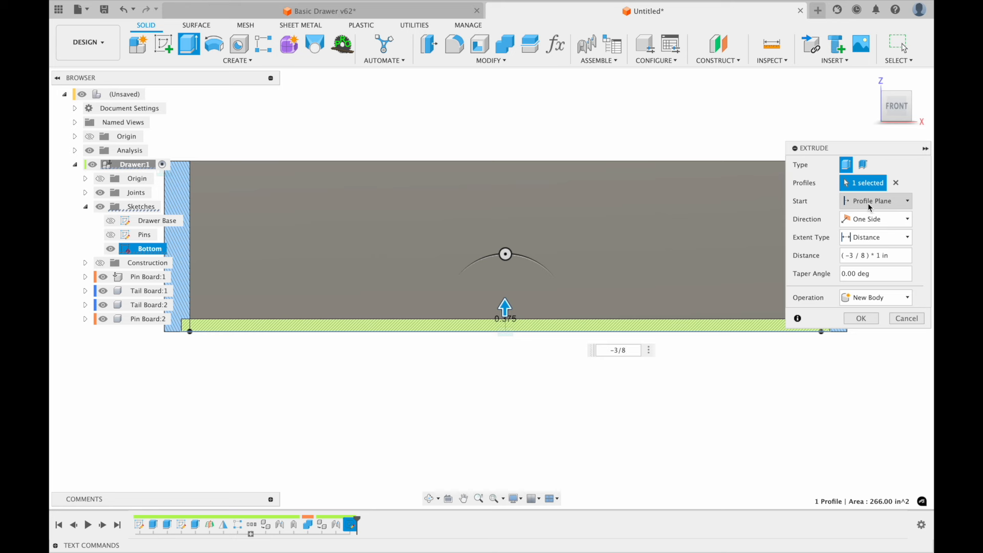
click(893, 201)
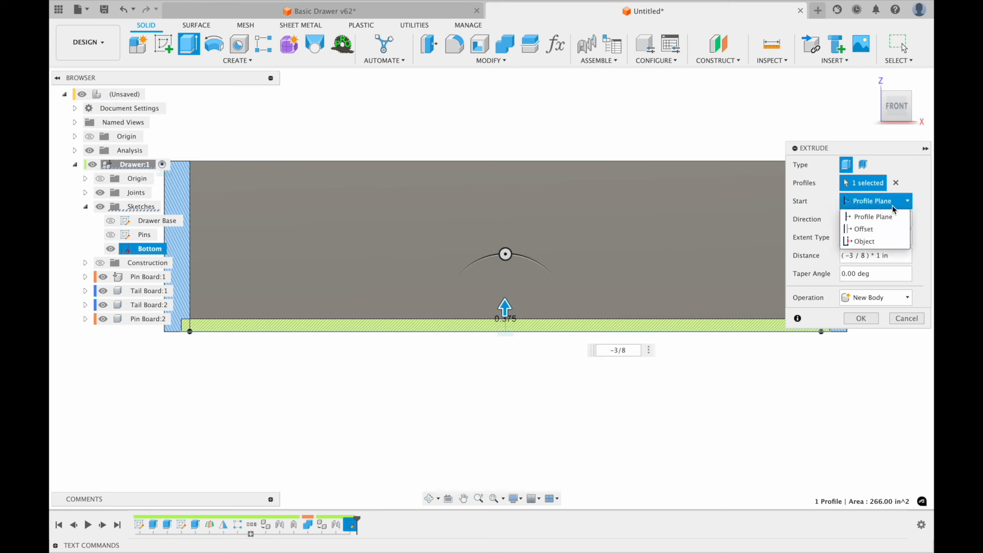
click(870, 220)
click(877, 221)
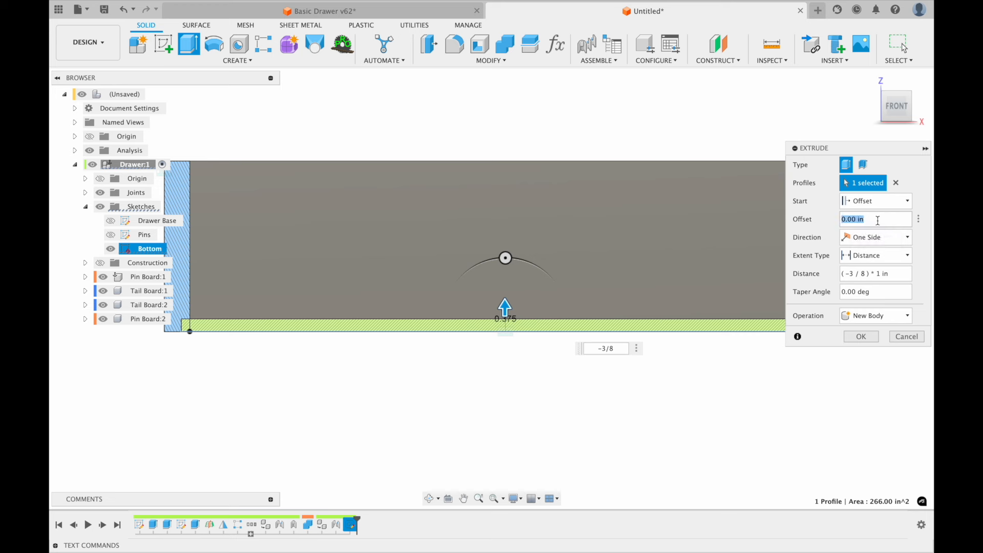
text(-.125)
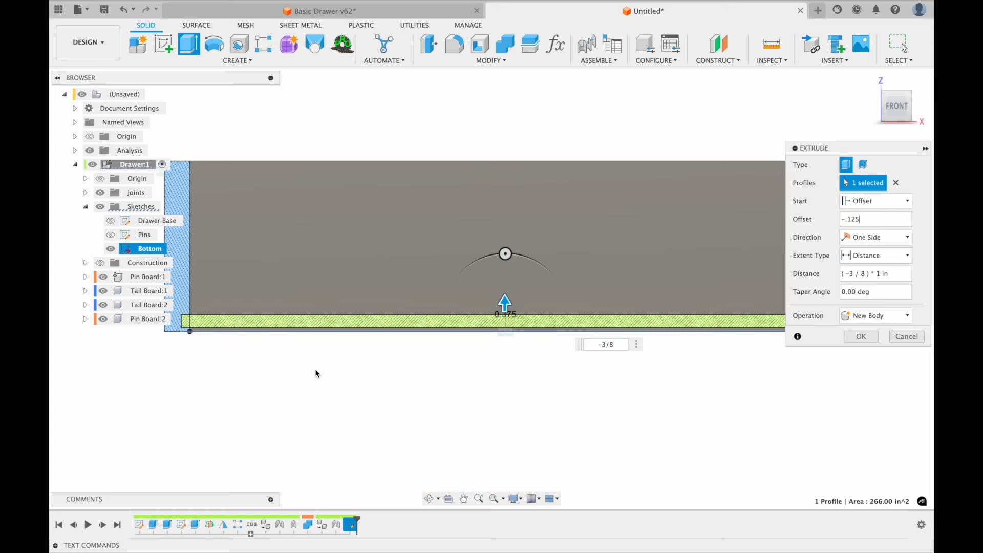
click(859, 336)
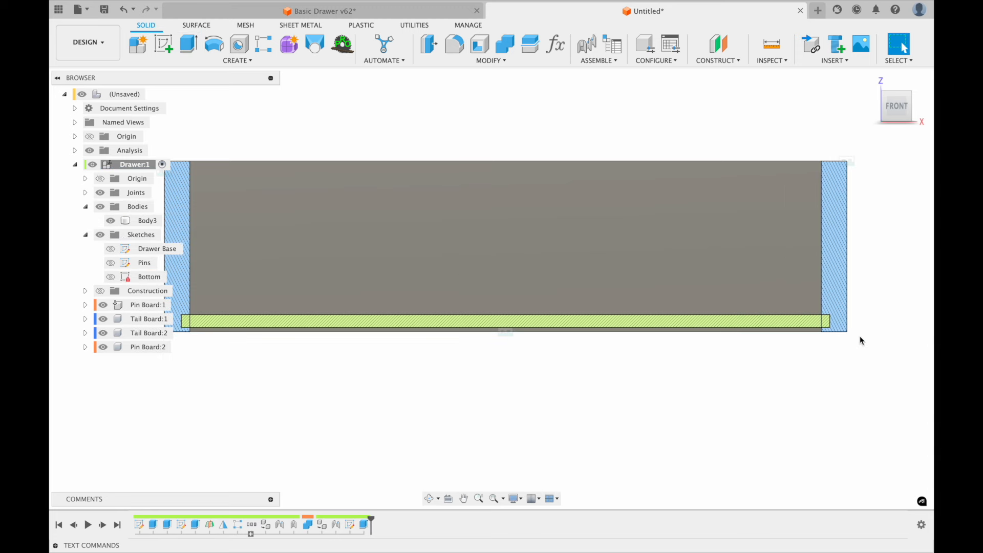
Step: Hide the section analysis so the whole drawer is shown
shift+middle_drag(843, 447, 784, 369)
scroll(784, 369, down, 3)
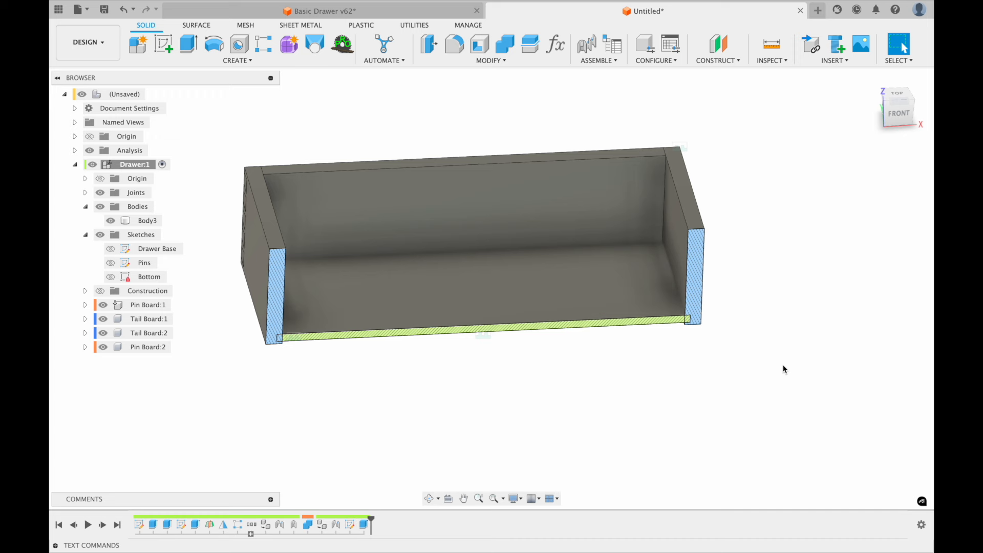
click(90, 150)
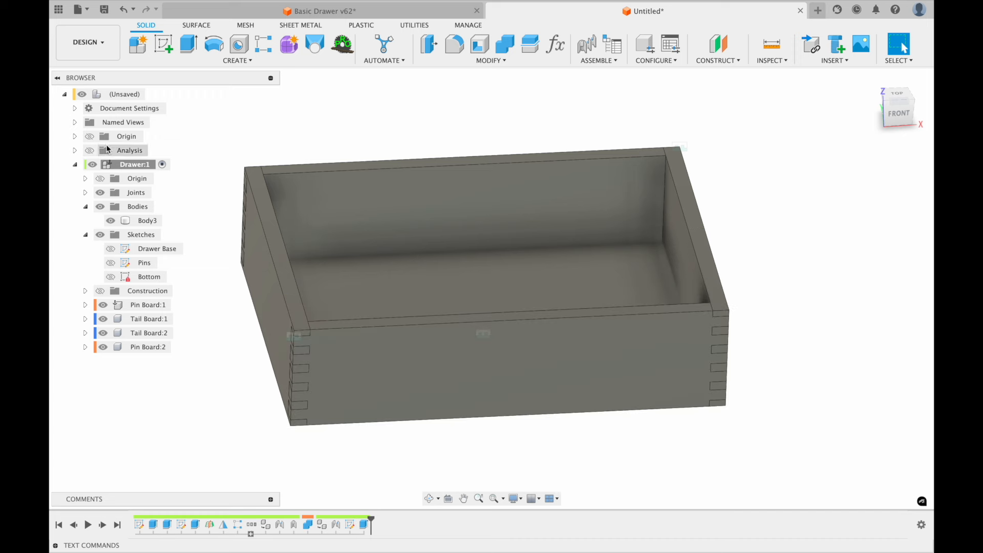
Step: Rename the extruded panel body as Bottom and create a component from it
click(448, 211)
shift+middle_drag(487, 261, 504, 252)
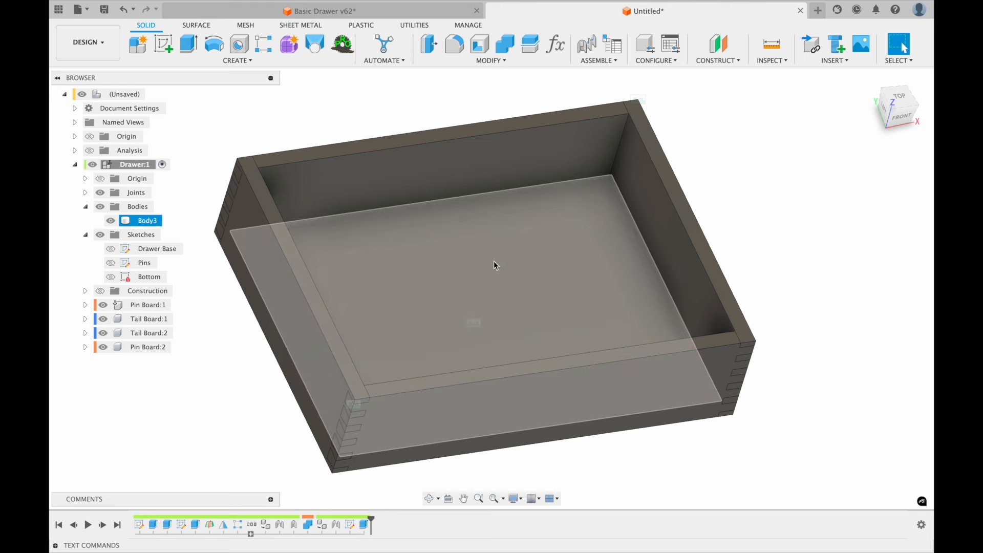
right_click(140, 221)
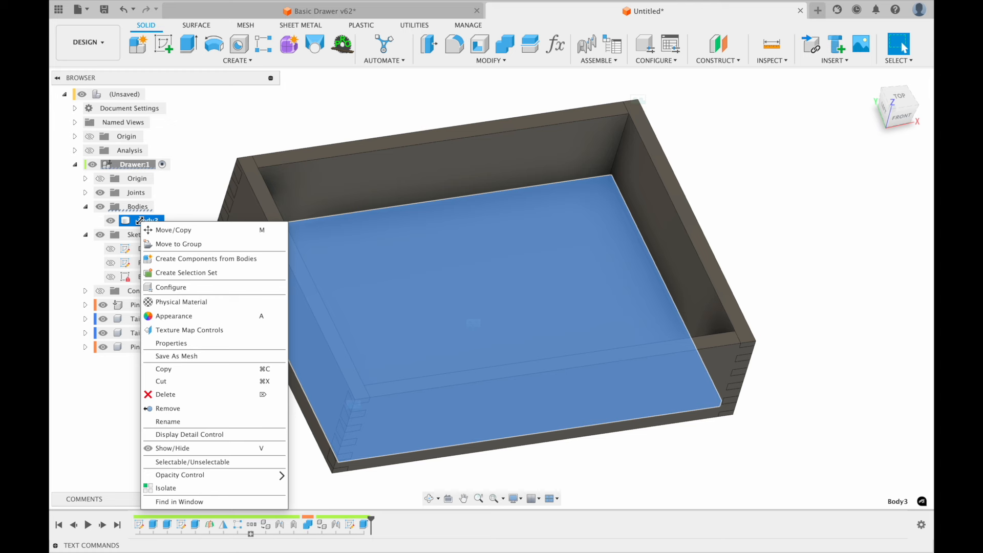
key(Escape)
double_click(148, 221)
text(Bottom)
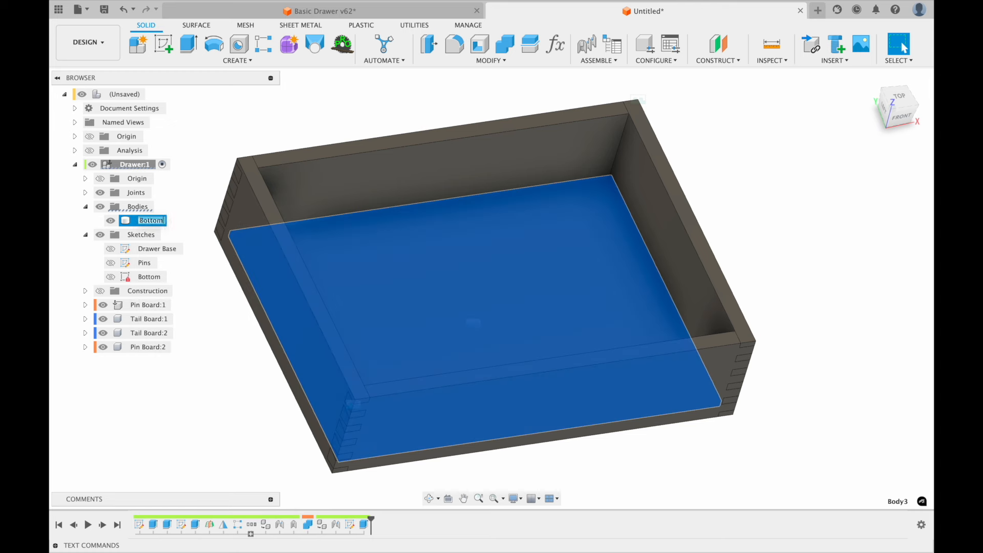
key(Return)
right_click(141, 222)
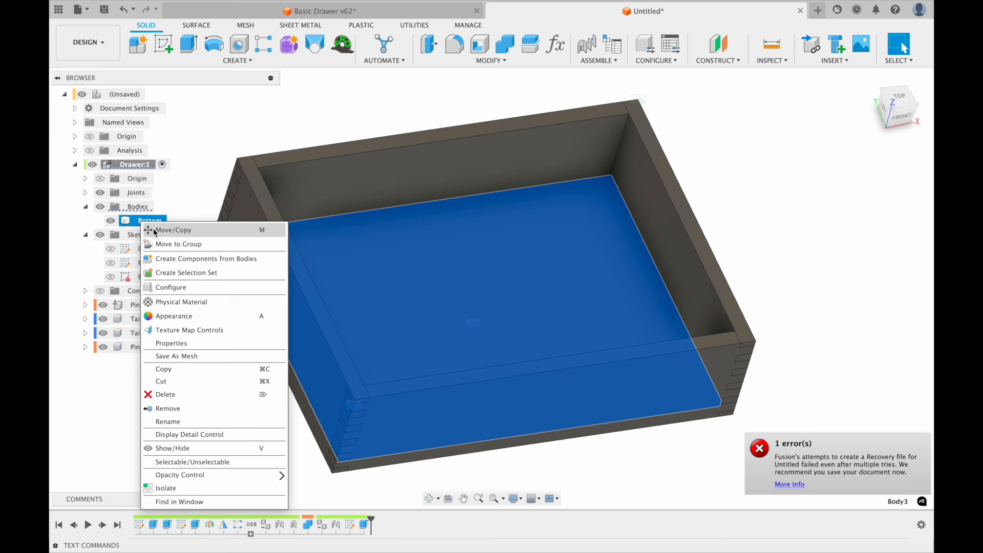
click(192, 257)
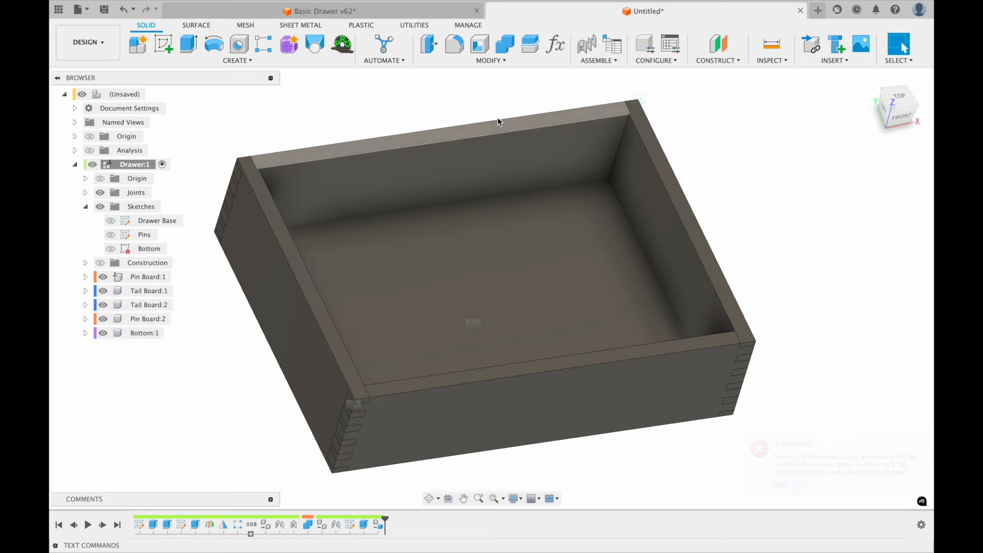
Step: Cut the Bottom panel's shape out of the rear Pin Board with Combine, keeping the tool body
click(505, 45)
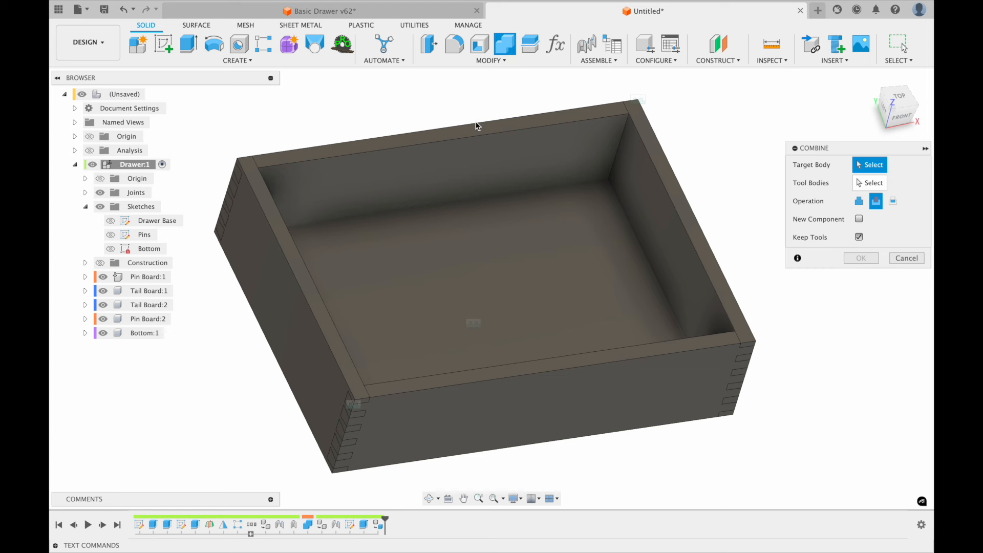
click(459, 152)
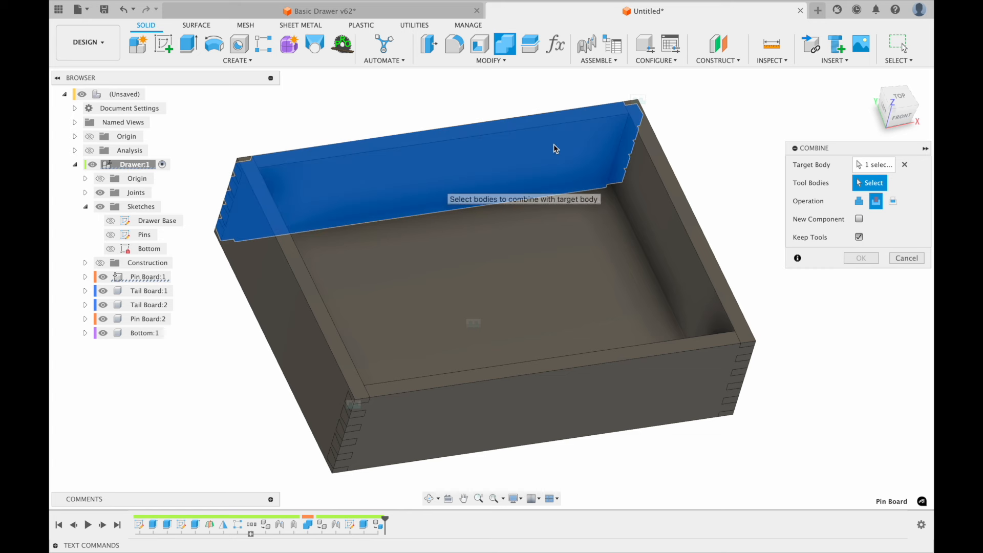
click(875, 204)
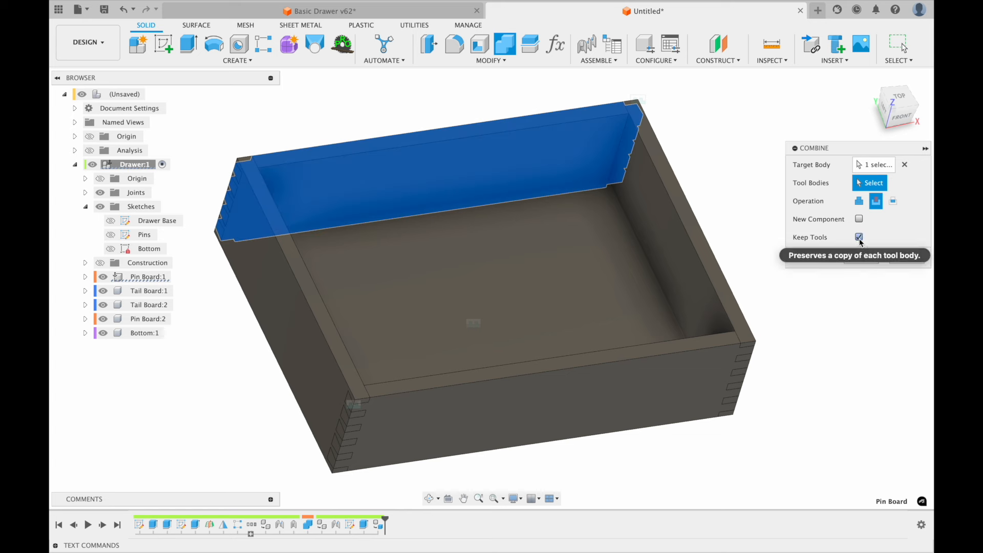
click(551, 304)
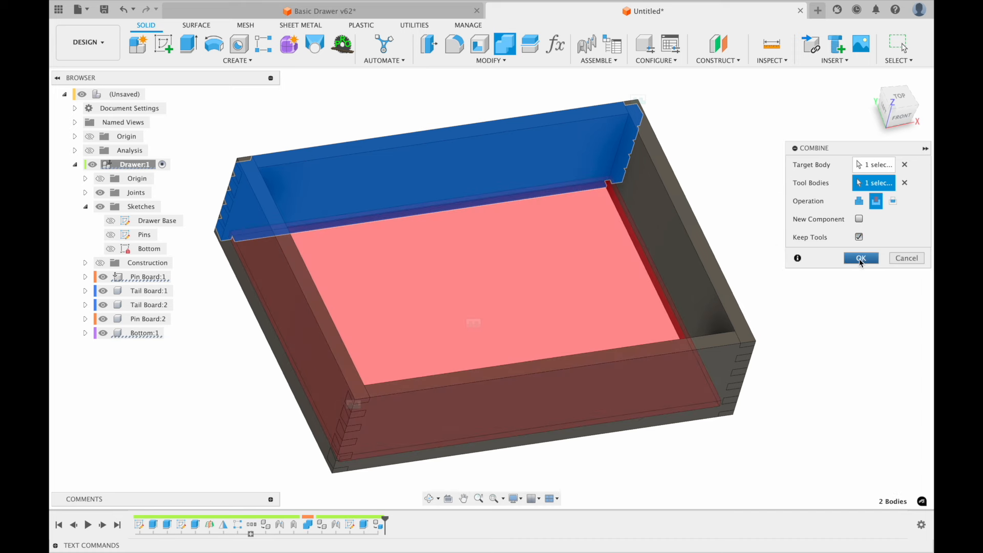
click(860, 258)
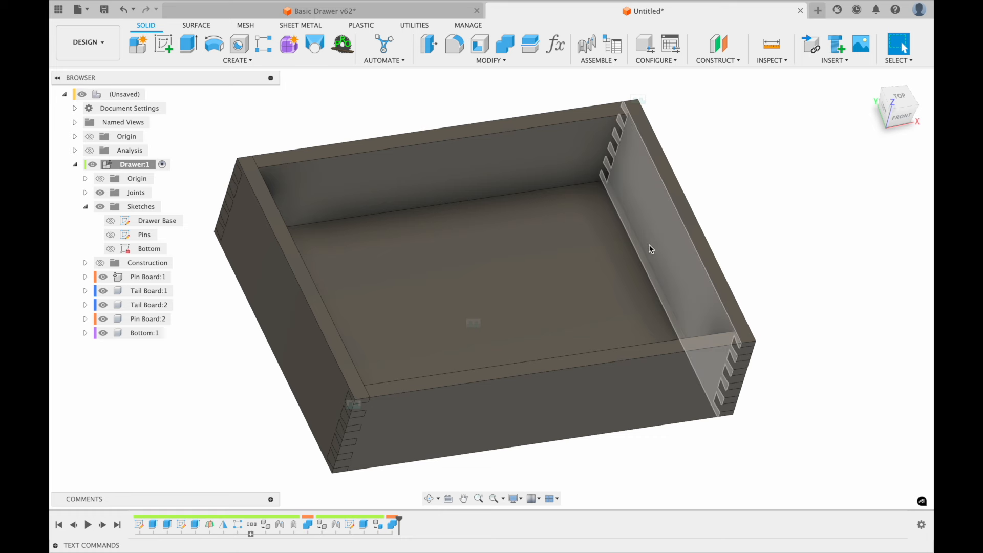
Step: Cut the Bottom panel's shape out of Tail Board:2 with Combine, keeping the tool body
click(505, 44)
click(643, 173)
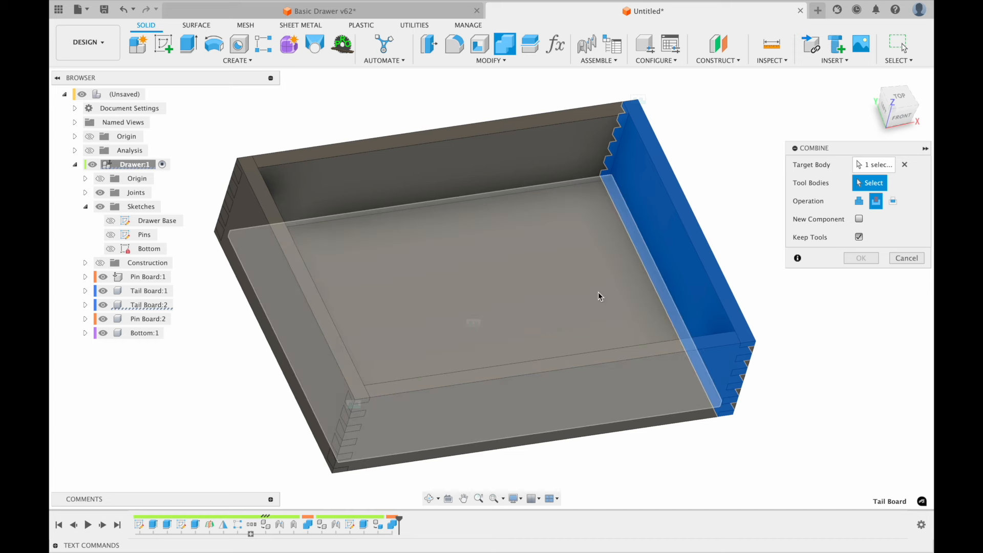
click(604, 287)
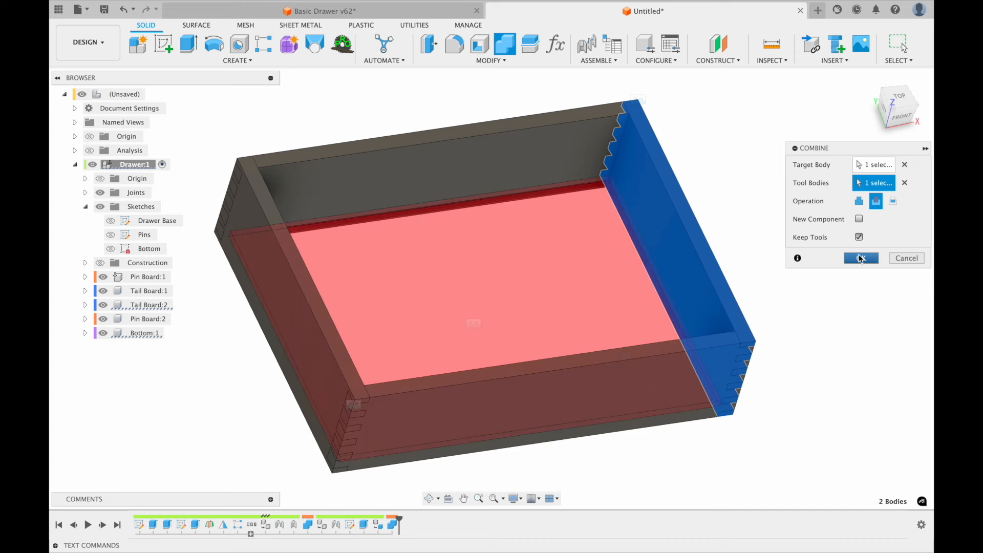
click(860, 257)
Step: Show the section analysis again and examine how the Bottom panel fits into the grooves of the side boards
shift+middle_drag(765, 291, 765, 292)
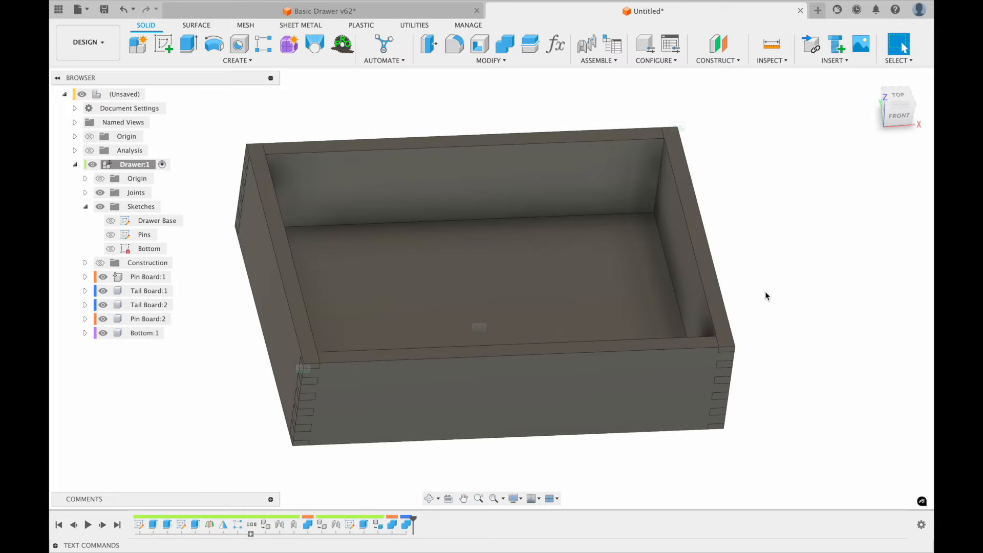
click(90, 150)
shift+middle_drag(385, 340, 768, 374)
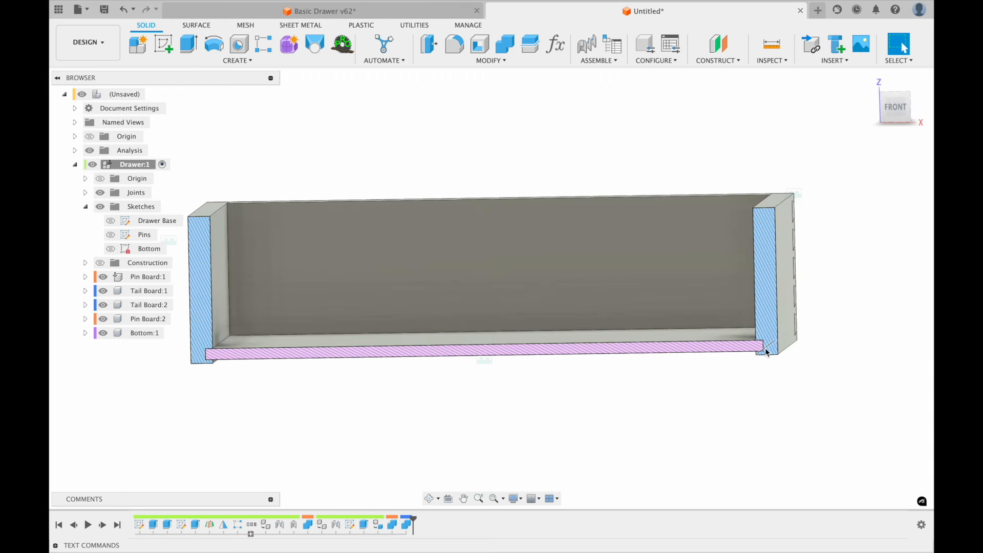
scroll(756, 353, up, 3)
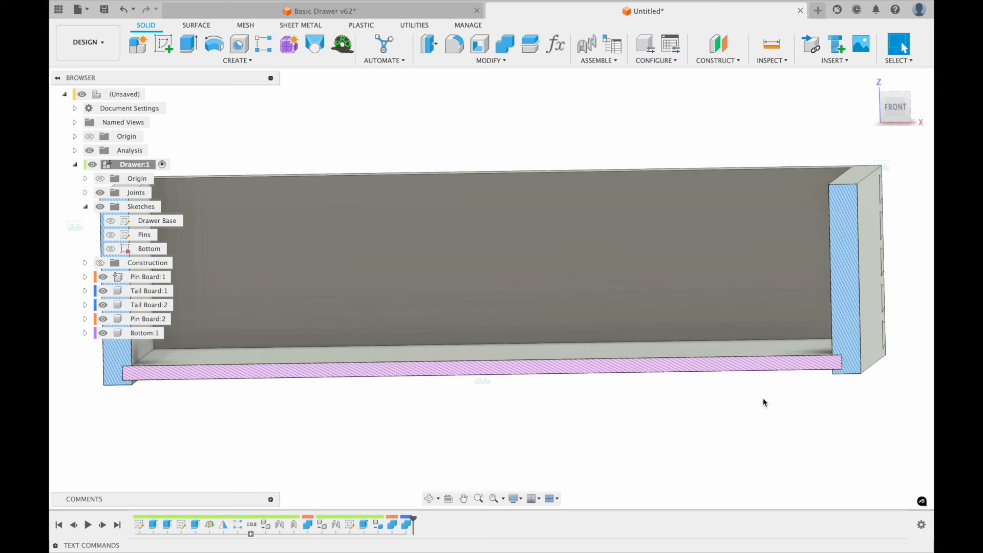
scroll(766, 402, down, 2)
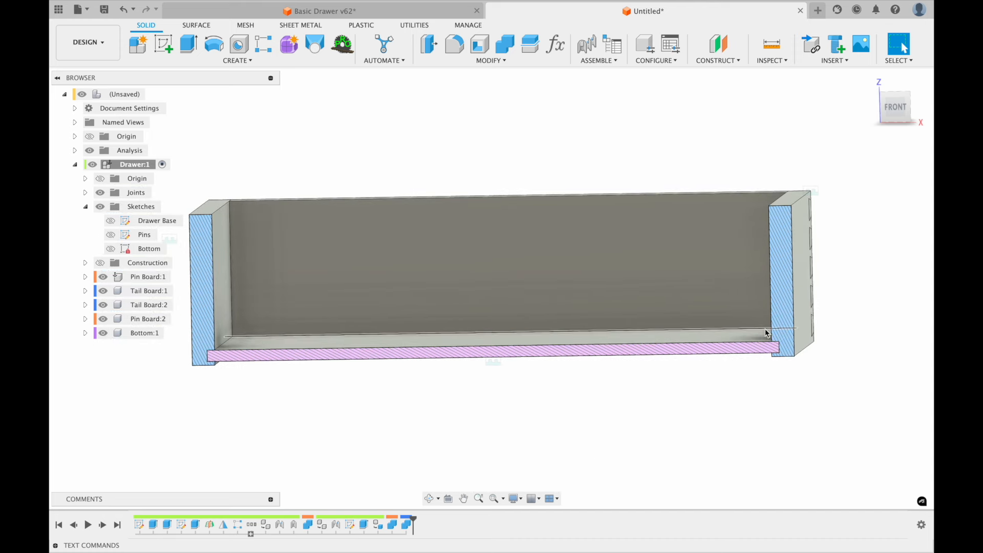
Step: Collapse the sketches folder and hide the four frame boards and the section analysis so only the Bottom panel is shown
scroll(721, 413, up, 1)
scroll(722, 413, down, 2)
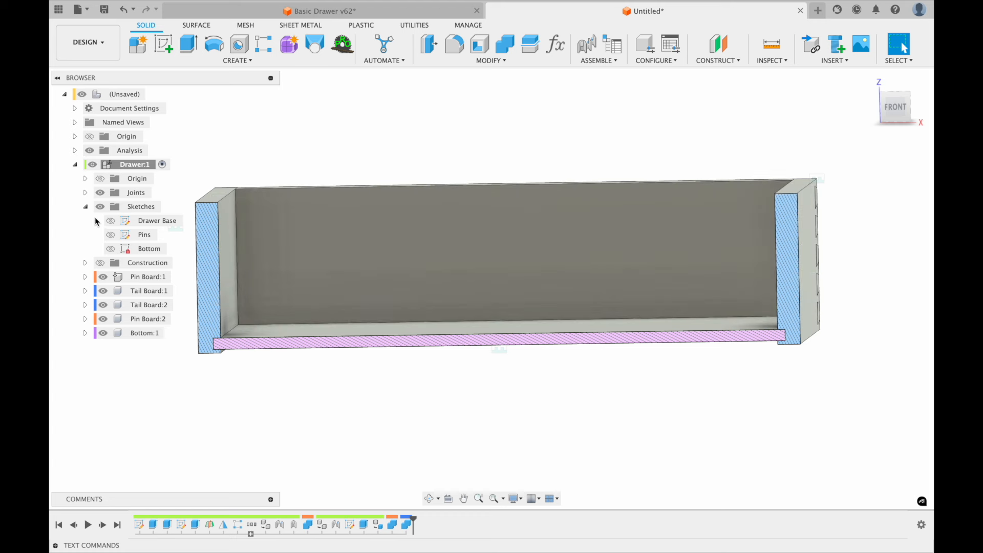
click(85, 206)
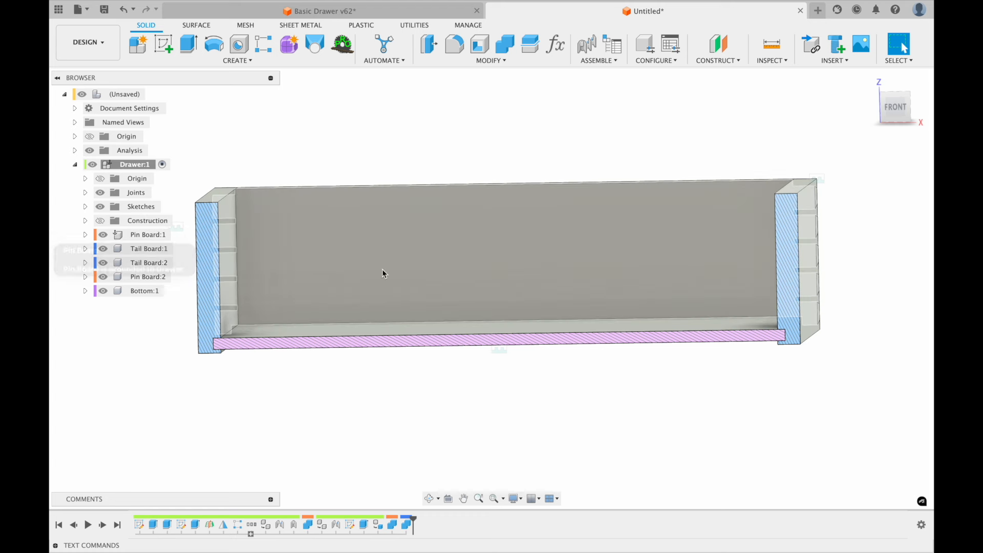
click(117, 277)
click(103, 277)
click(103, 263)
click(103, 248)
click(103, 235)
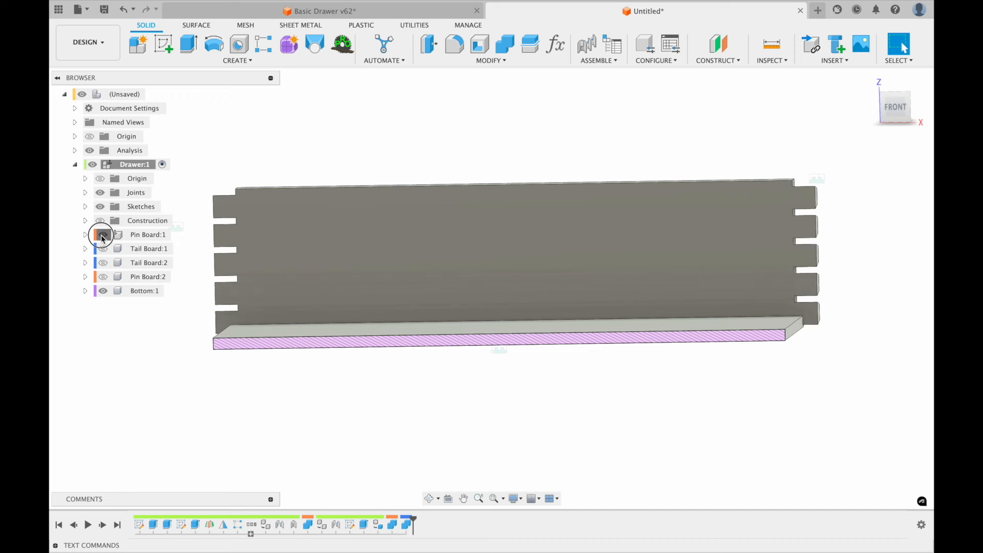
click(90, 150)
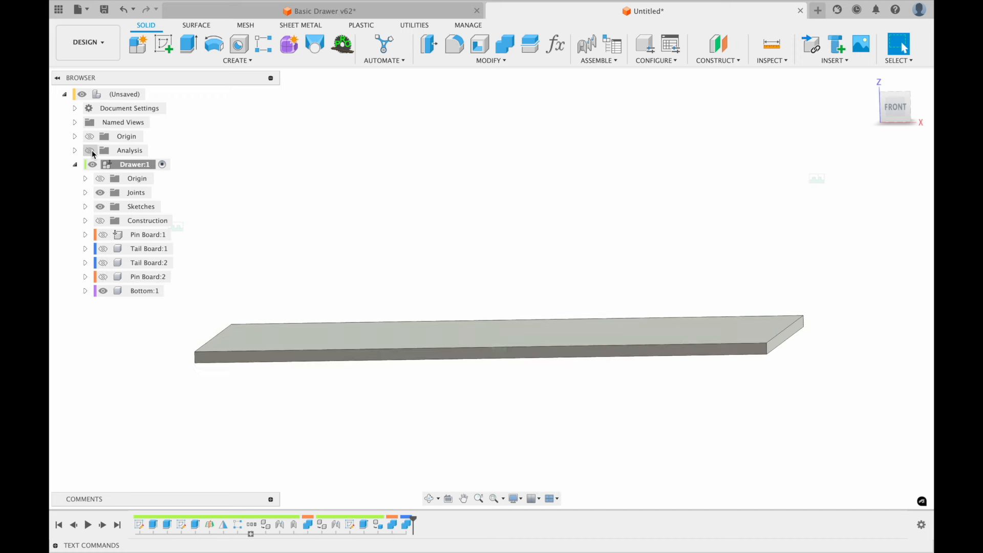
Step: Create a sketch on the top face of the Bottom panel and project the face's outline into it
shift+middle_drag(323, 222, 379, 238)
click(380, 291)
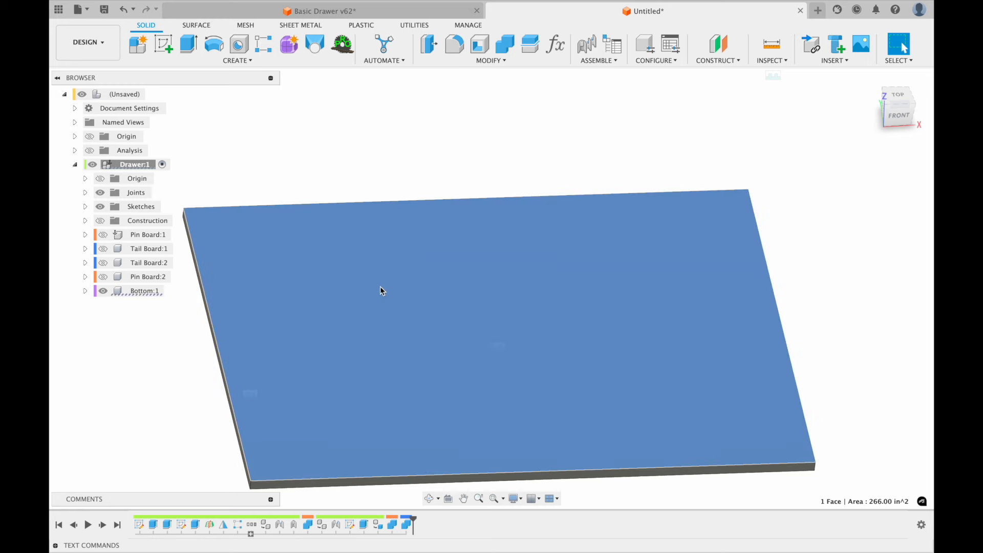
right_click(380, 290)
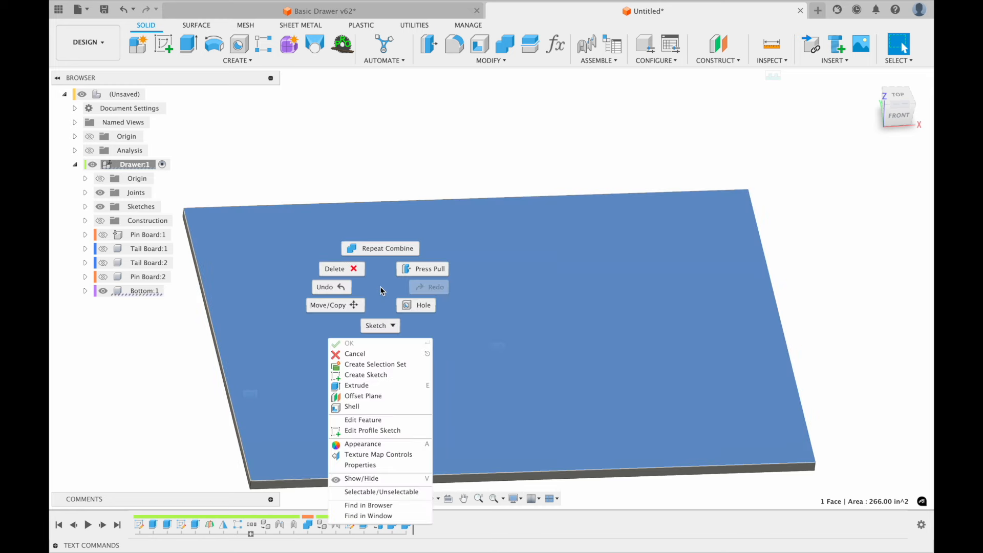
click(398, 378)
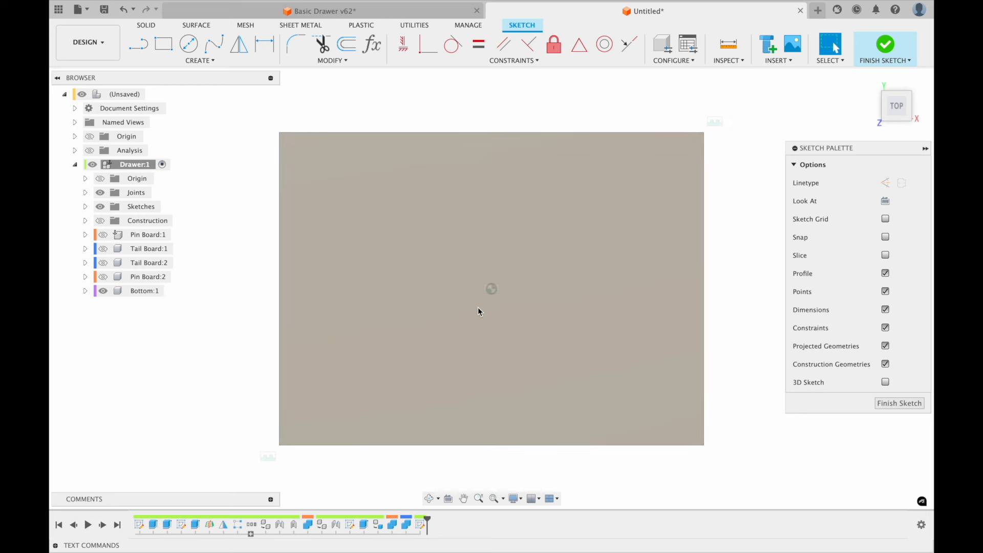
key(p)
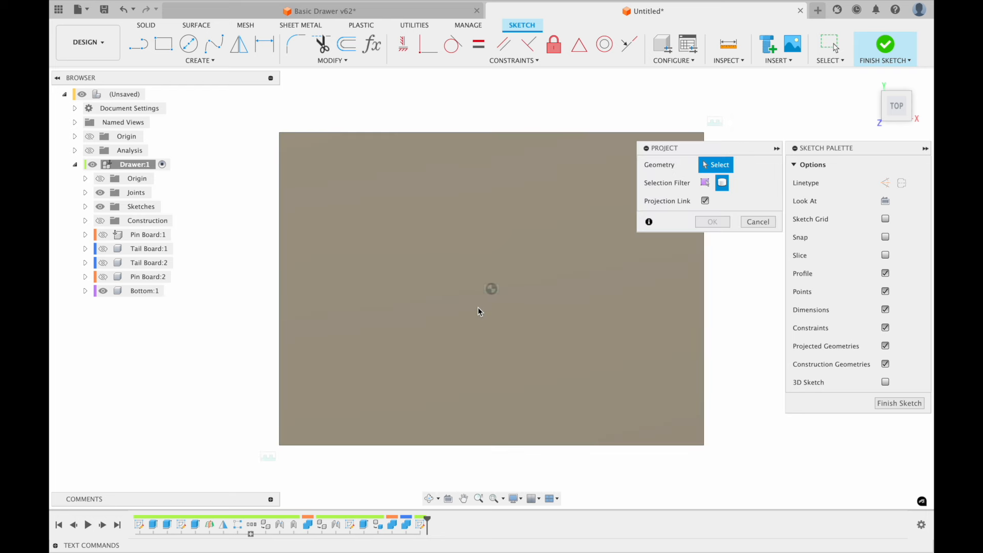
click(319, 134)
click(712, 222)
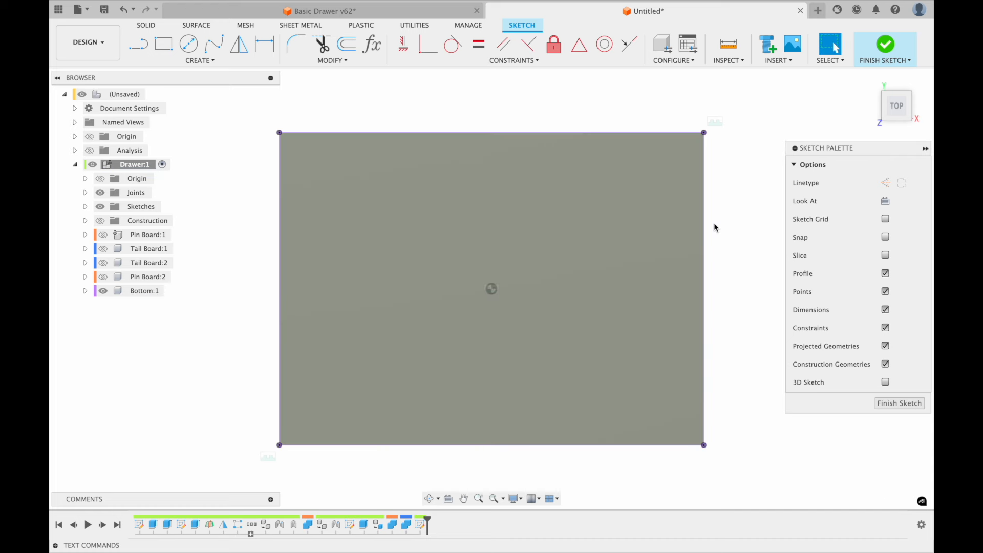
Step: Offset the projected rectangle inward by 1/16 in
double_click(419, 133)
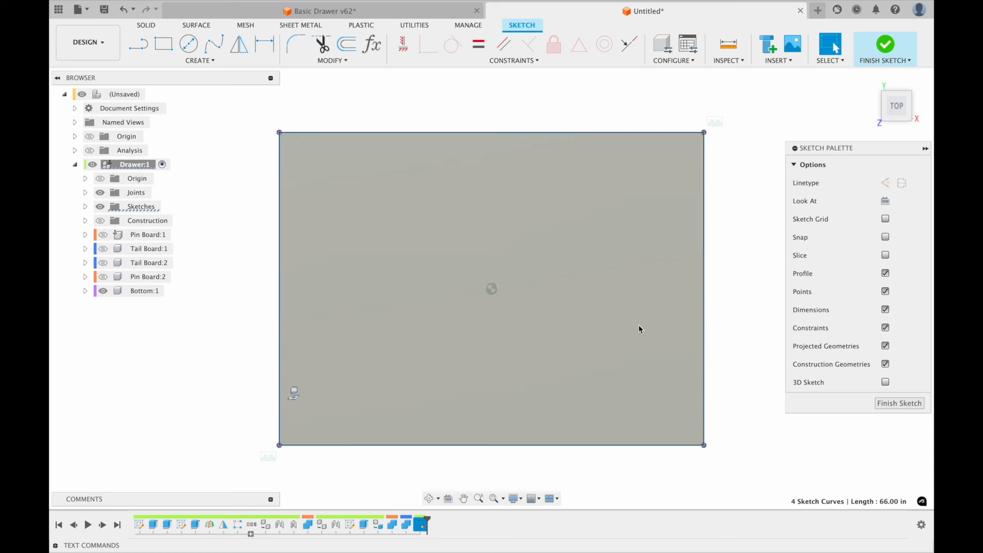
key(o)
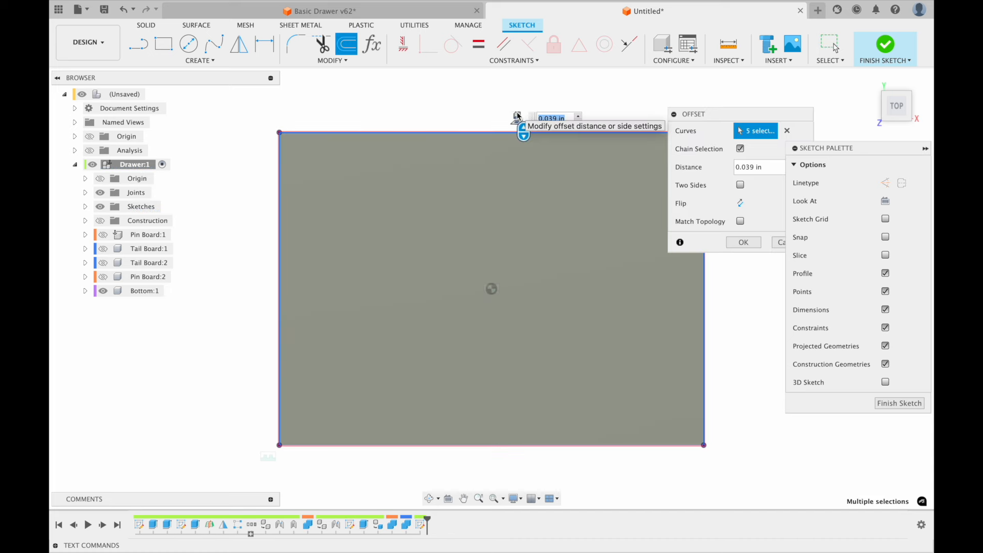
text(1/16)
key(Return)
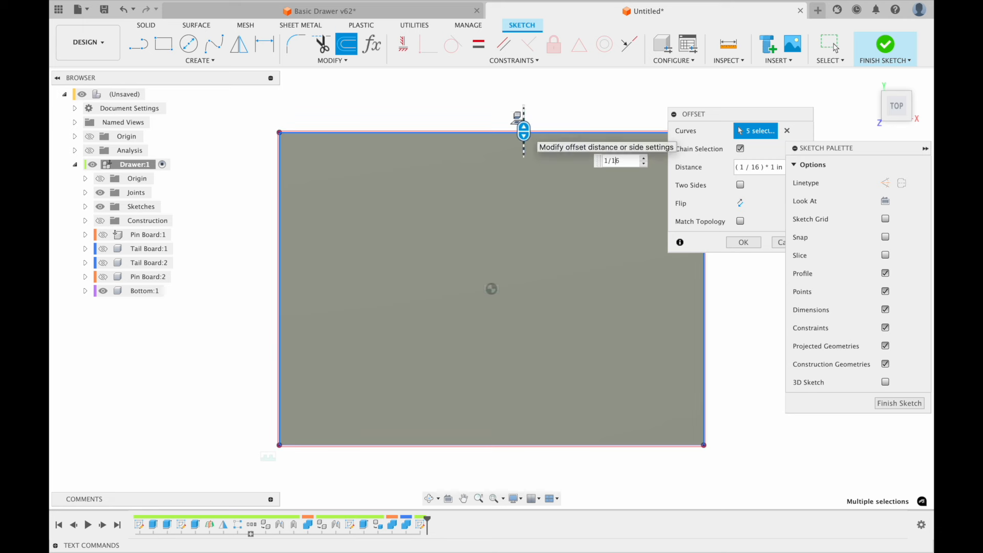
text(-)
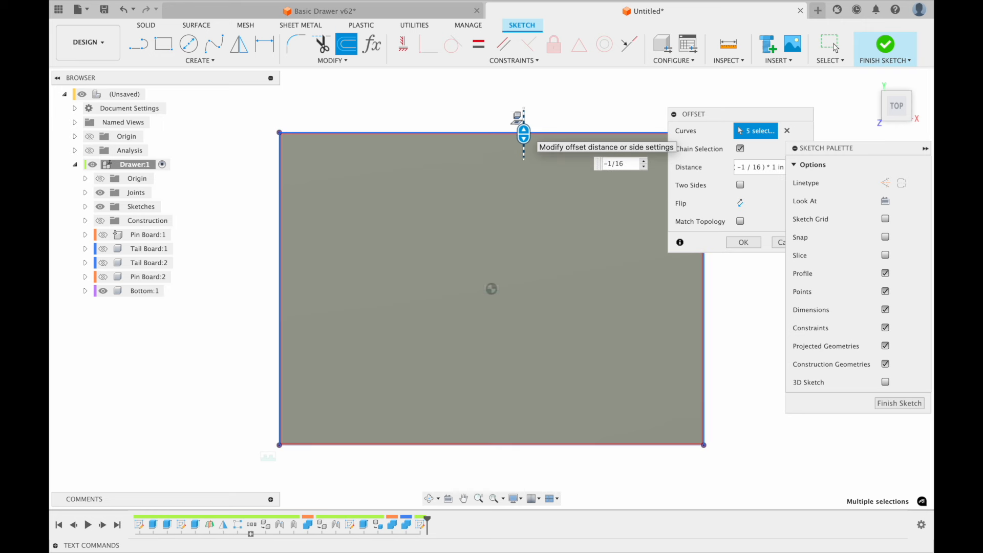
click(743, 242)
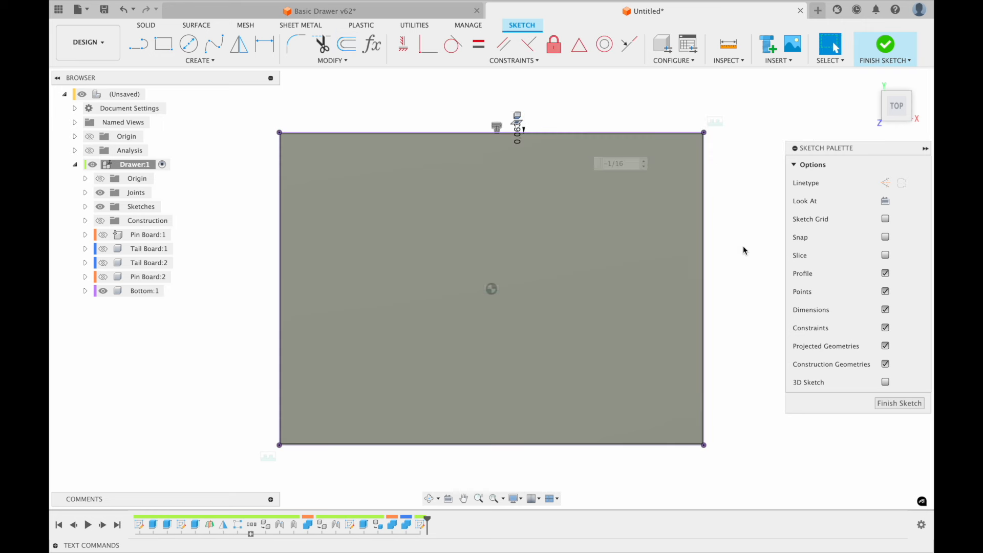
Step: Examine the gap between the projected outline and the offset line along the panel's rear edge
scroll(633, 208, up, 4)
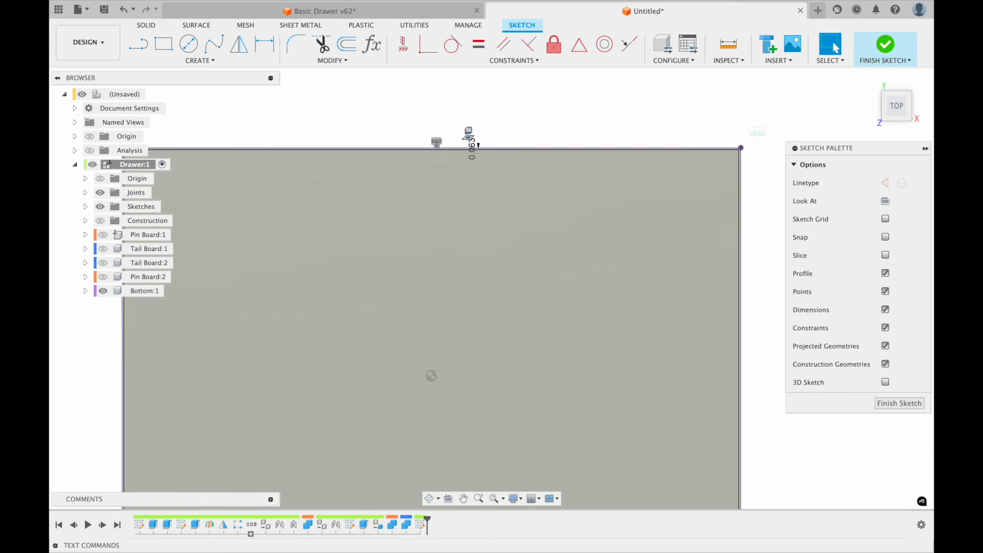
scroll(631, 203, up, 2)
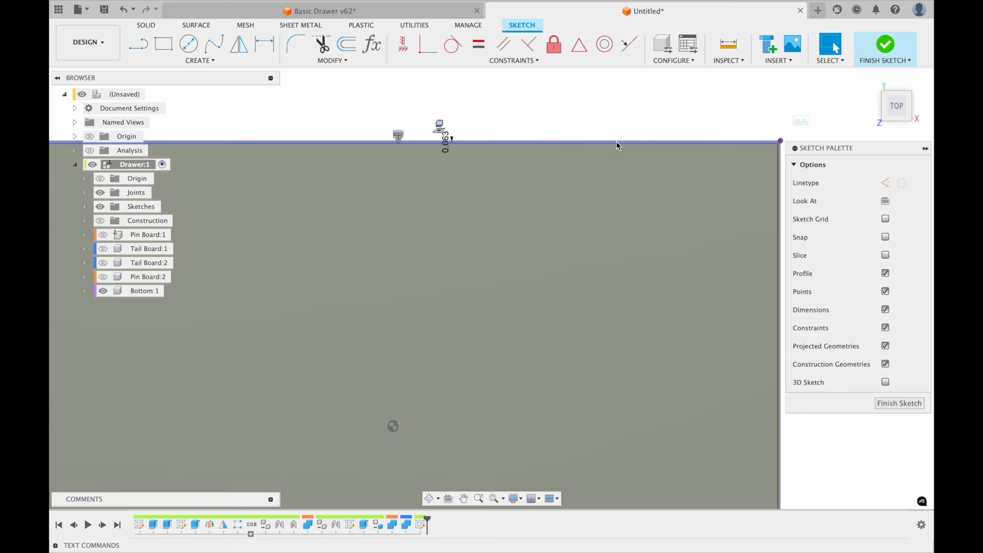
scroll(617, 146, up, 2)
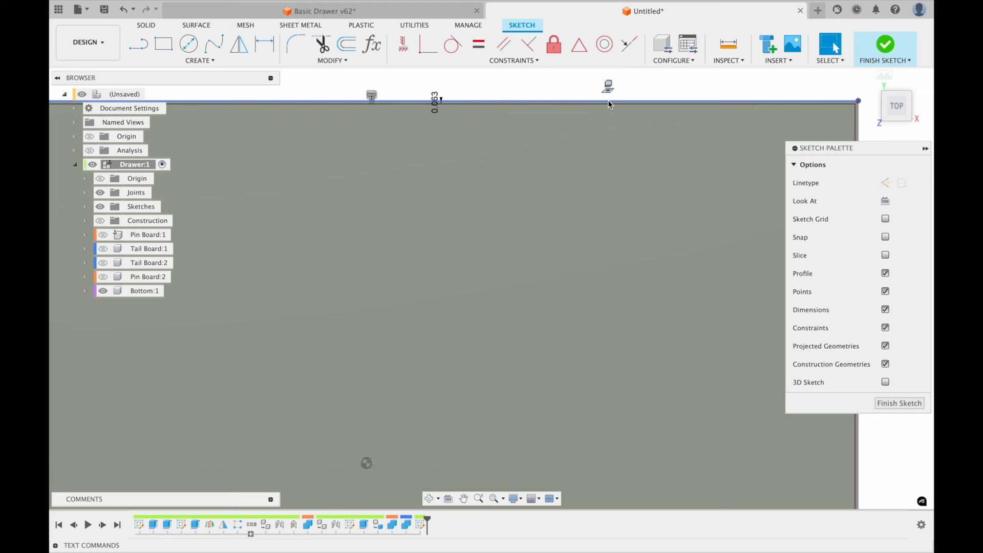
scroll(608, 101, up, 2)
scroll(608, 102, up, 3)
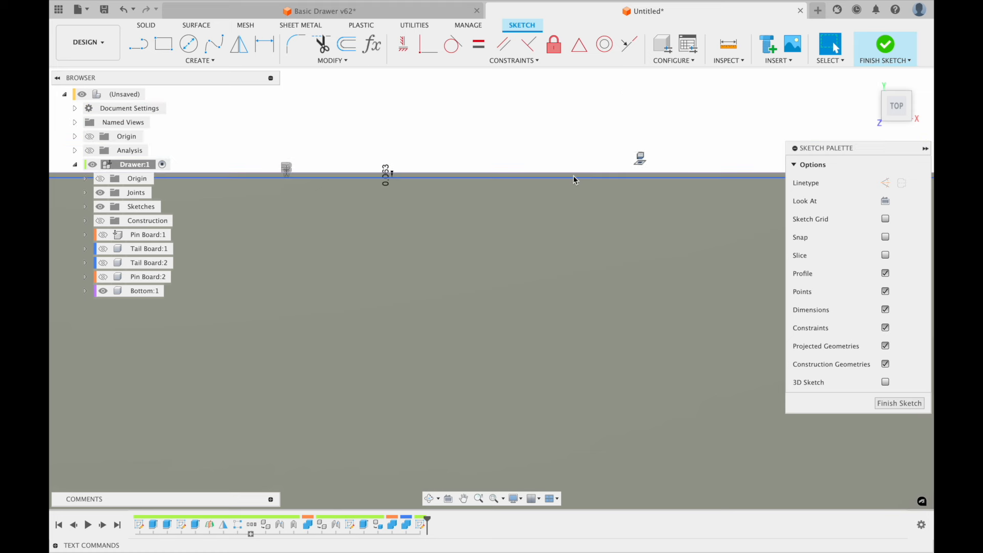
scroll(575, 169, up, 1)
click(560, 141)
click(558, 138)
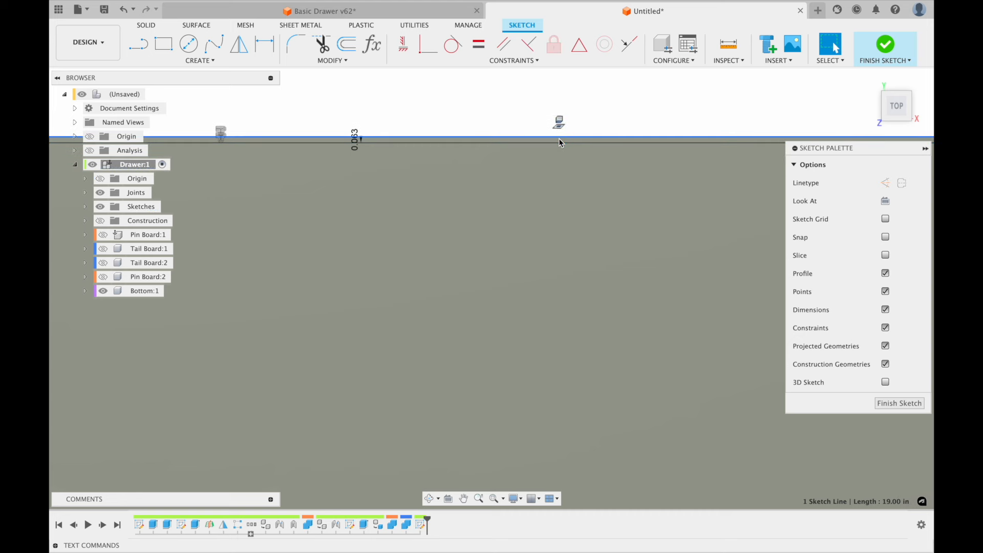
scroll(527, 122, down, 6)
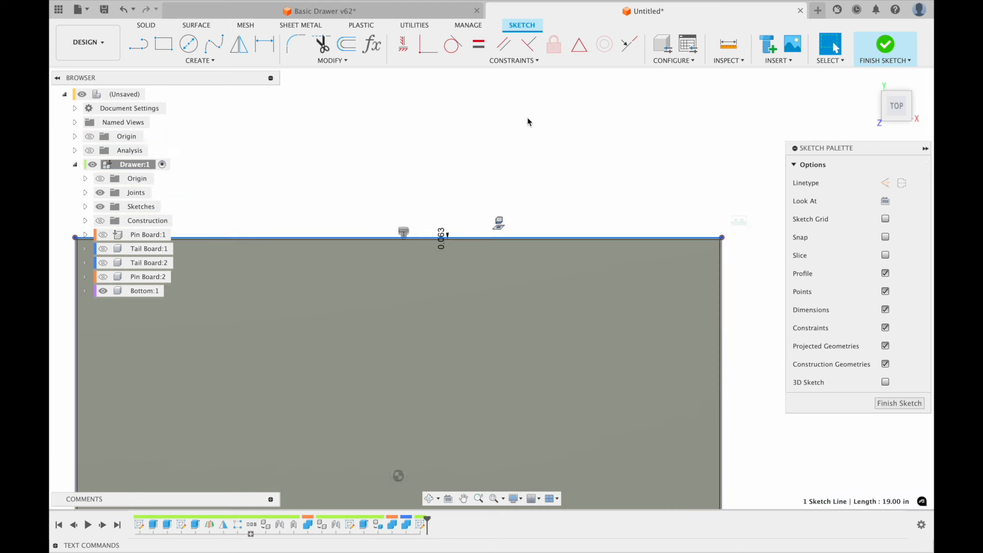
scroll(528, 121, down, 2)
click(619, 134)
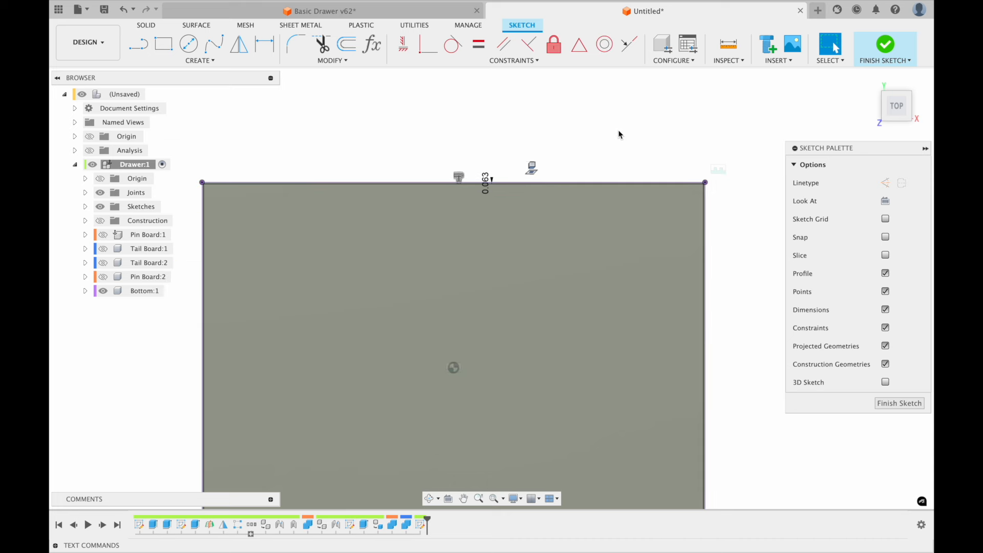
Step: Cut away the thin border profile around the Bottom panel with Extrude, starting from the panel's underside with a distance of 0.375 in
key(e)
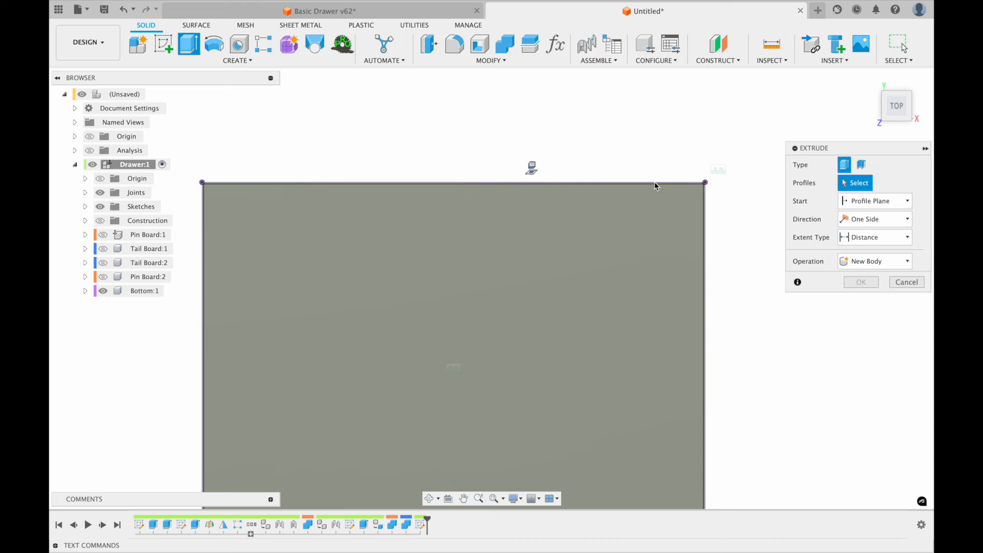
click(677, 183)
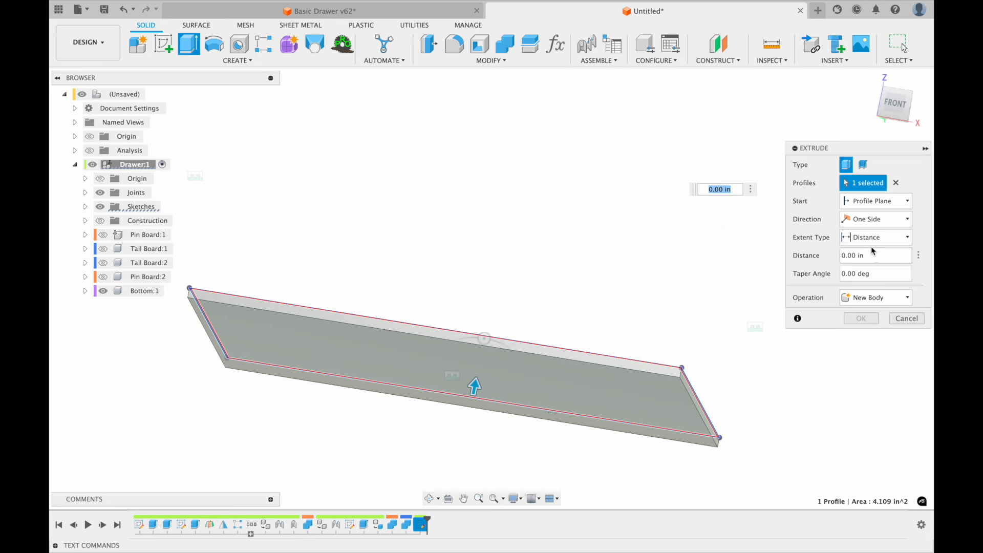
click(873, 201)
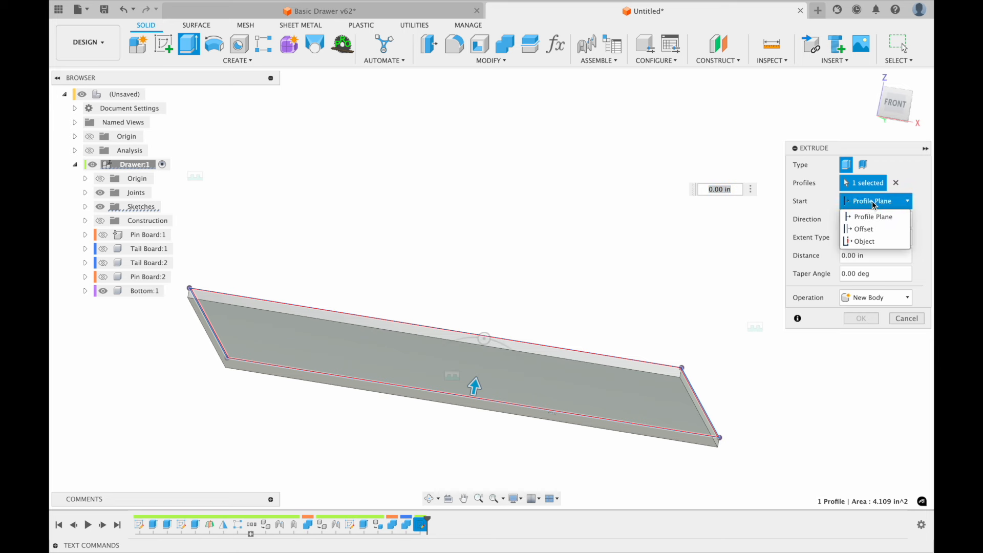
click(868, 243)
click(581, 397)
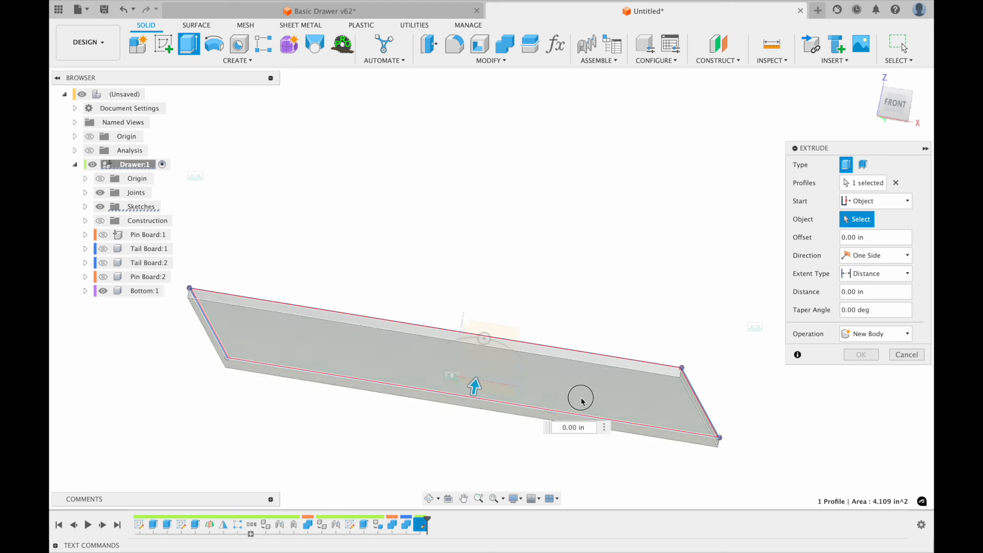
click(857, 334)
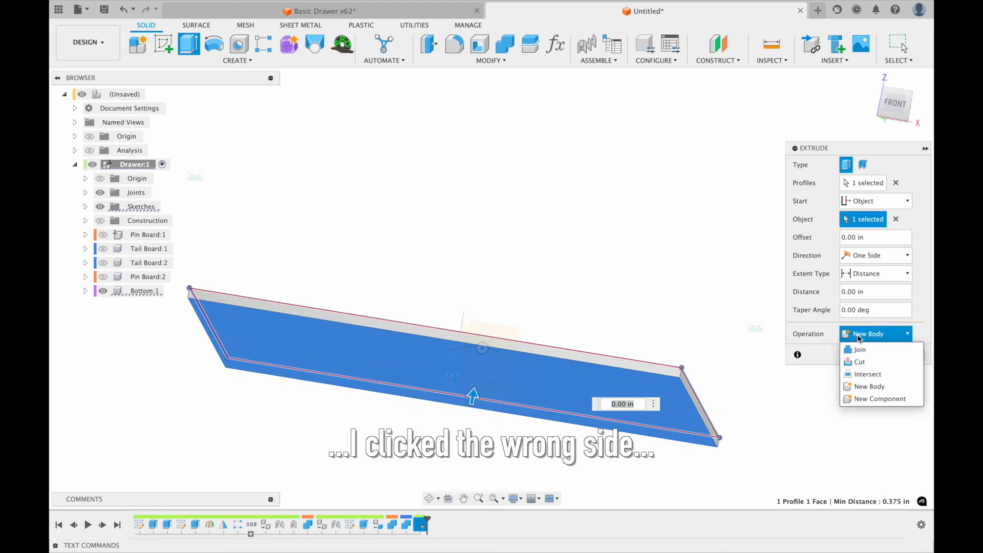
click(858, 358)
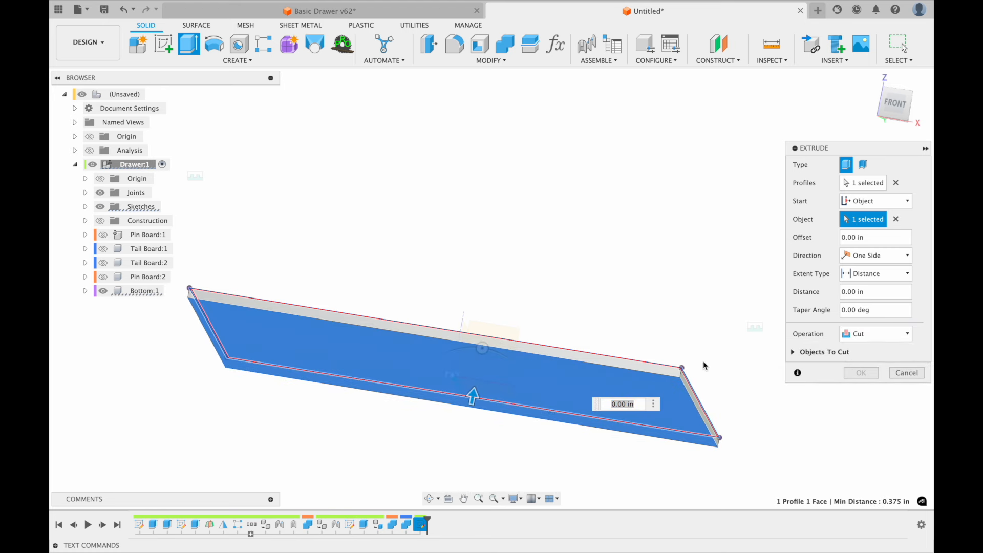
click(794, 352)
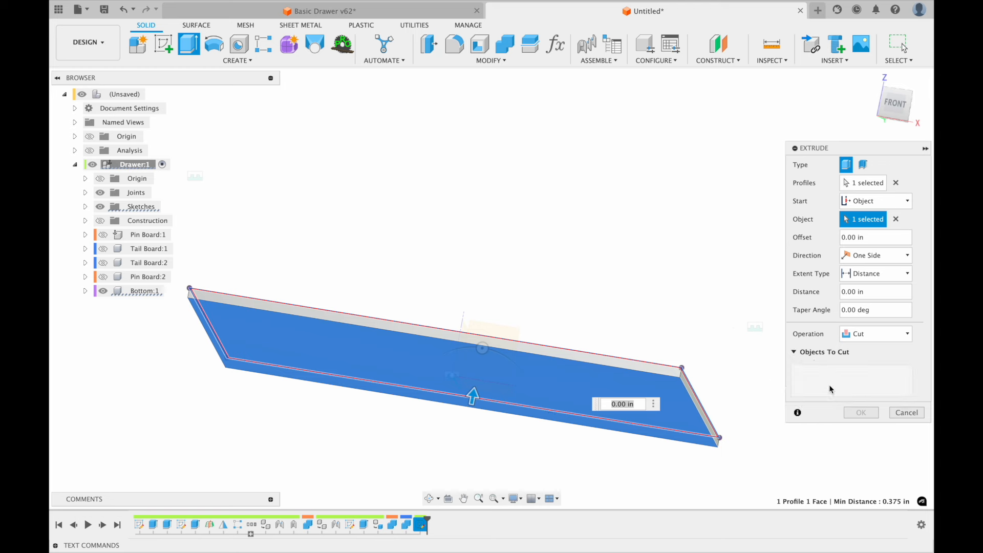
shift+middle_drag(639, 396, 608, 397)
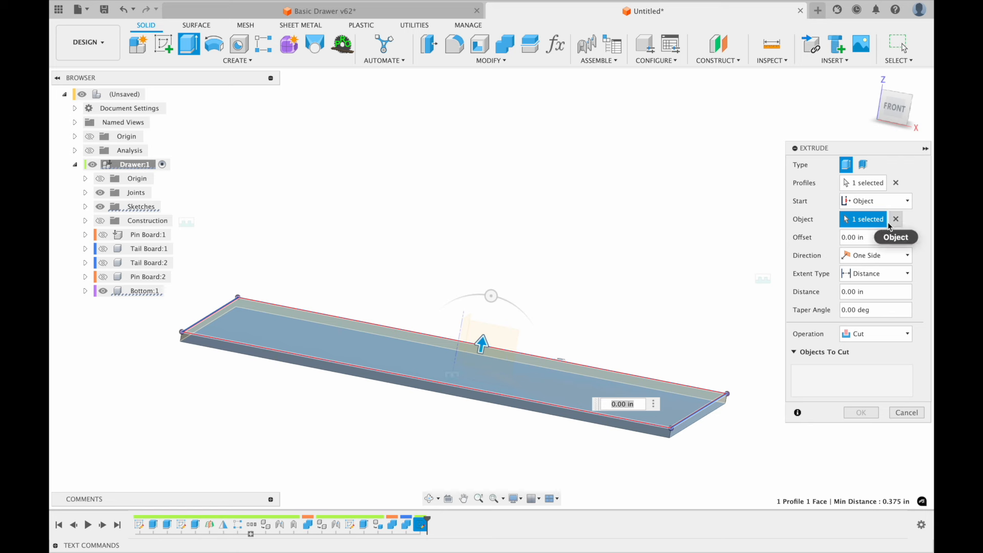
drag(485, 342, 508, 321)
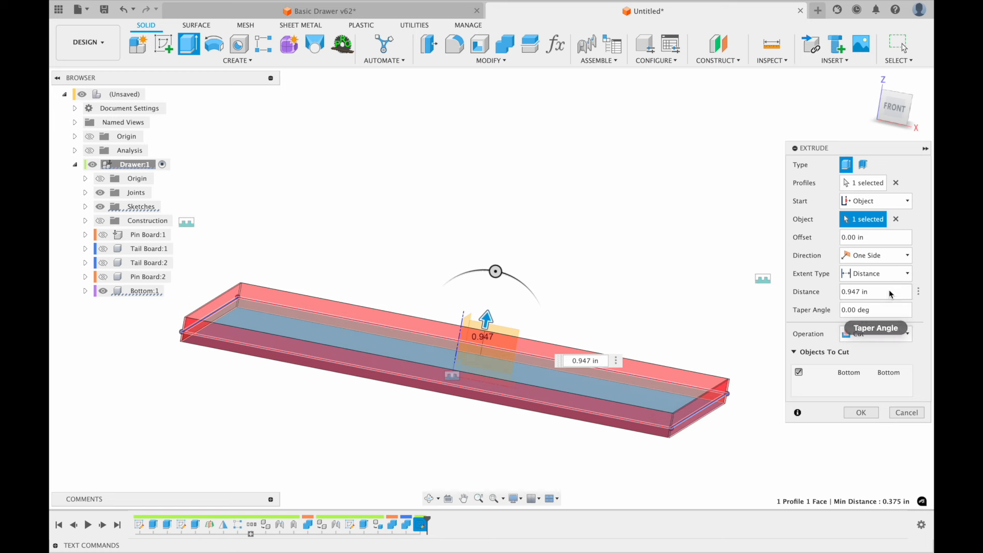
click(639, 393)
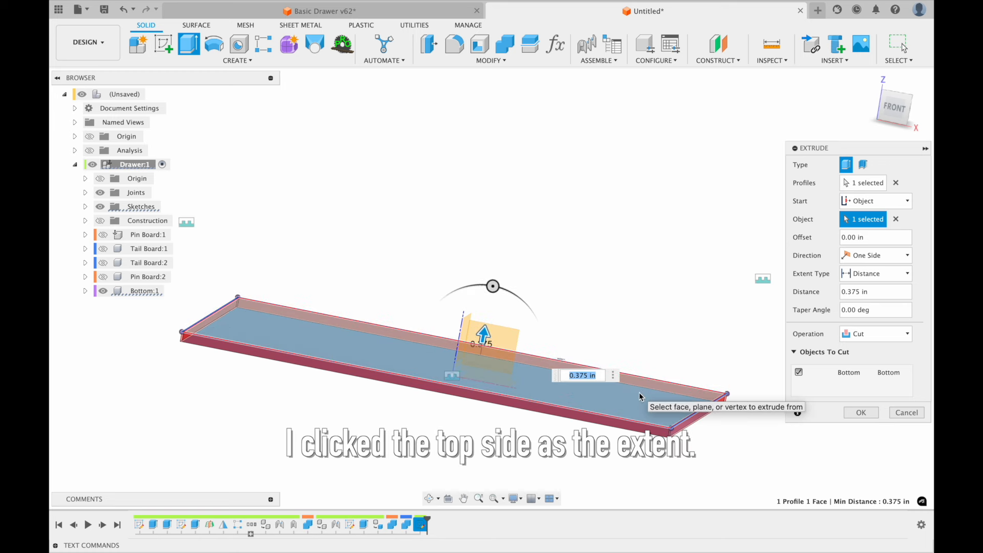
click(866, 412)
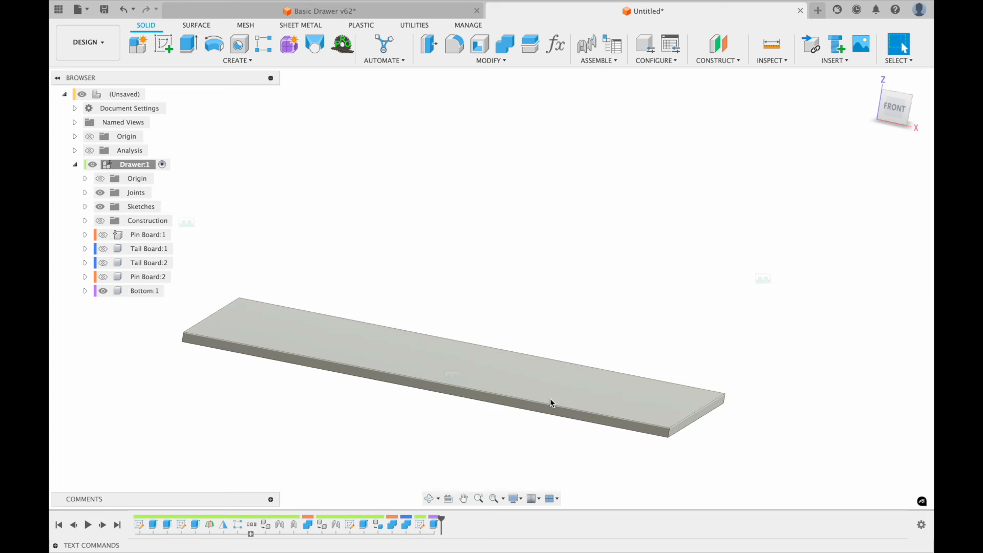
Step: Show the four frame boards and the section analysis again to examine the trimmed Bottom panel in its grooves
click(104, 276)
click(103, 263)
click(103, 249)
click(103, 249)
click(104, 235)
click(104, 250)
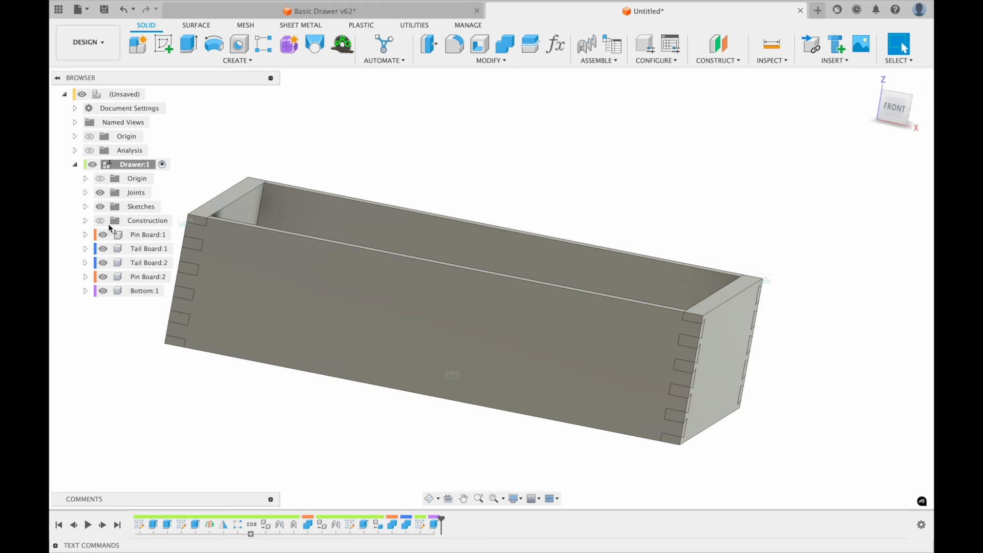
click(89, 150)
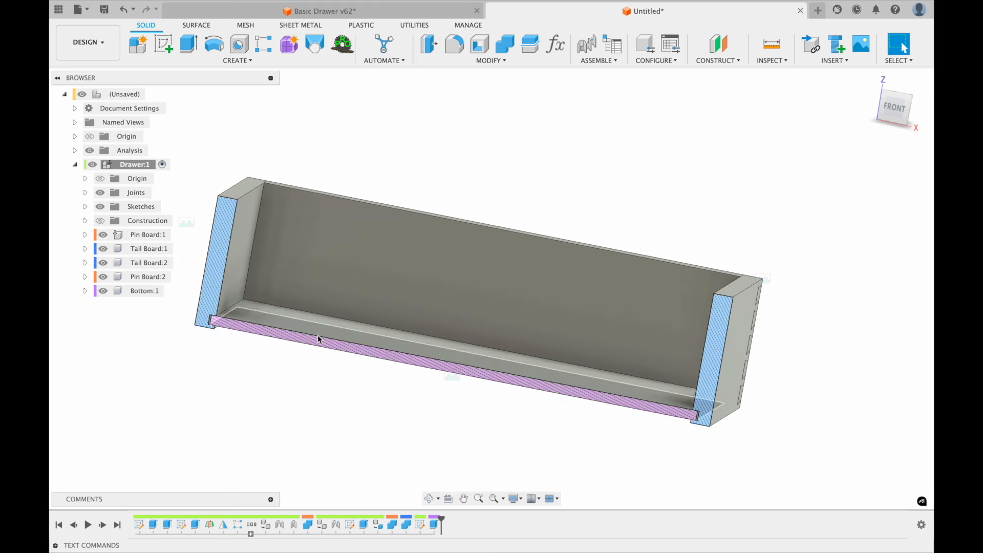
scroll(729, 423, up, 3)
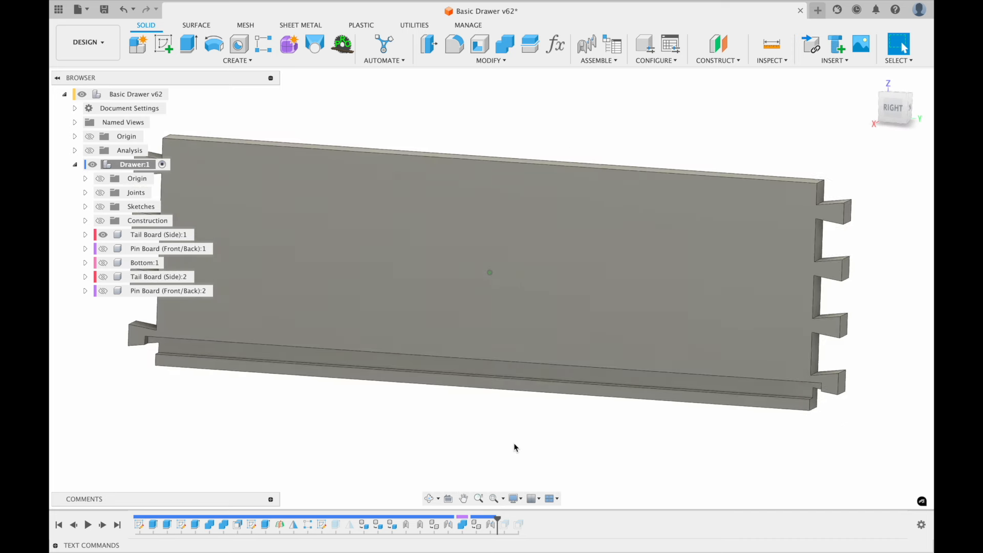
Step: Lengthen the tail board's bottom-panel groove at both ends by offsetting its two end faces -1/8 in with Offset Face
scroll(354, 371, up, 3)
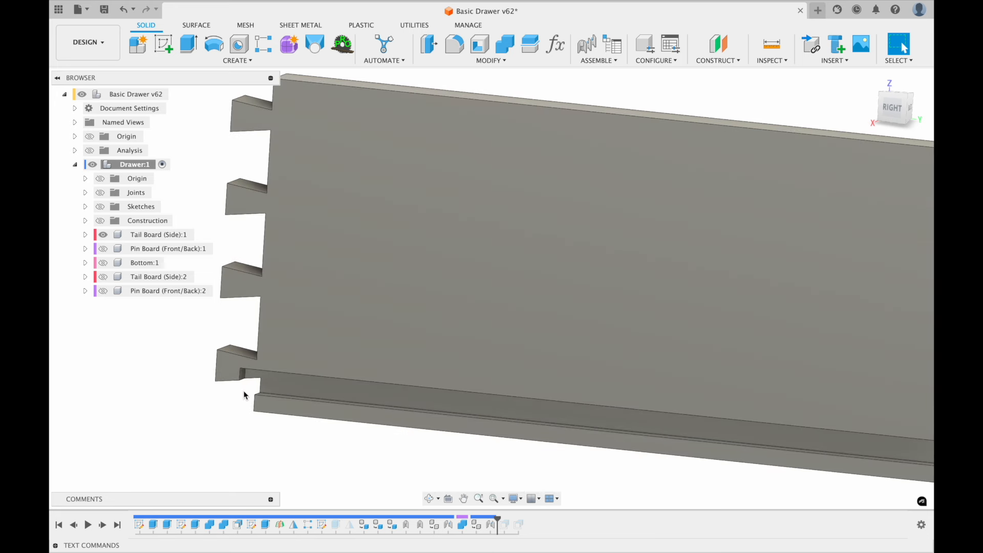
text(soffse)
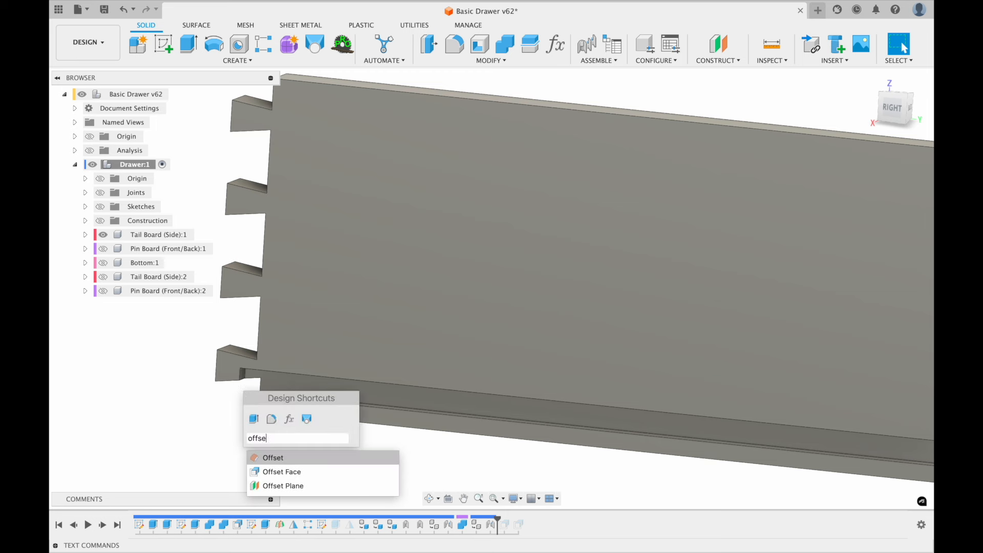
text(t)
key(Down)
key(Return)
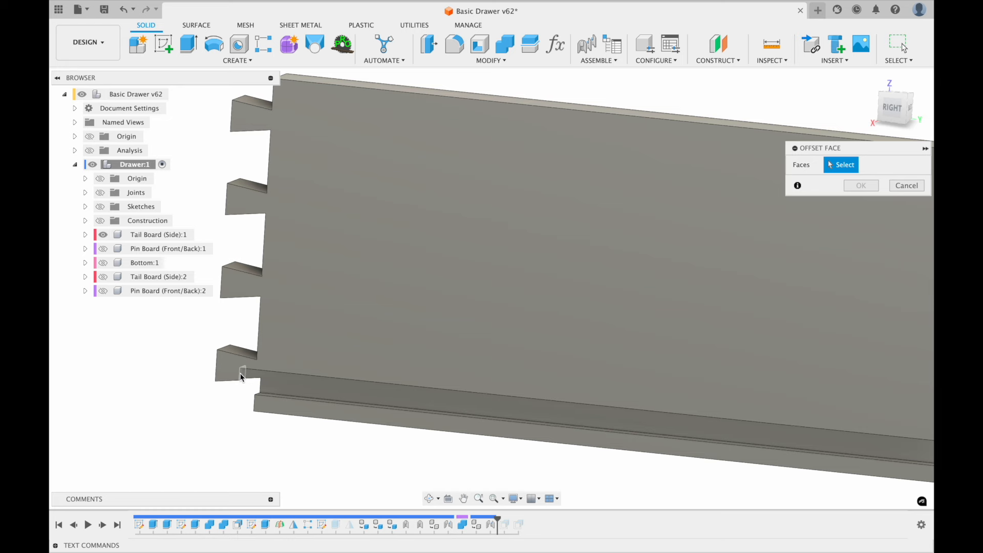
click(241, 378)
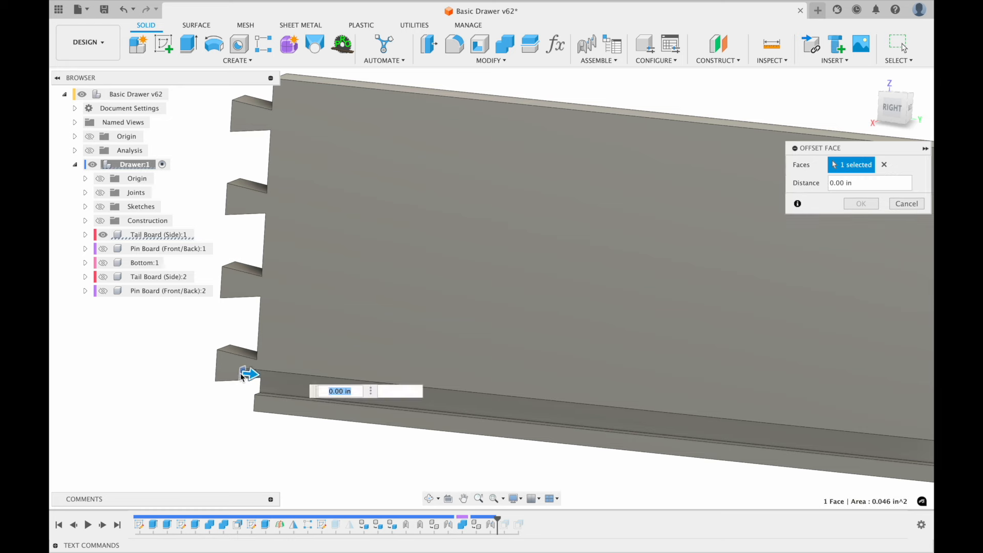
scroll(339, 327, right, 10)
scroll(338, 326, right, 3)
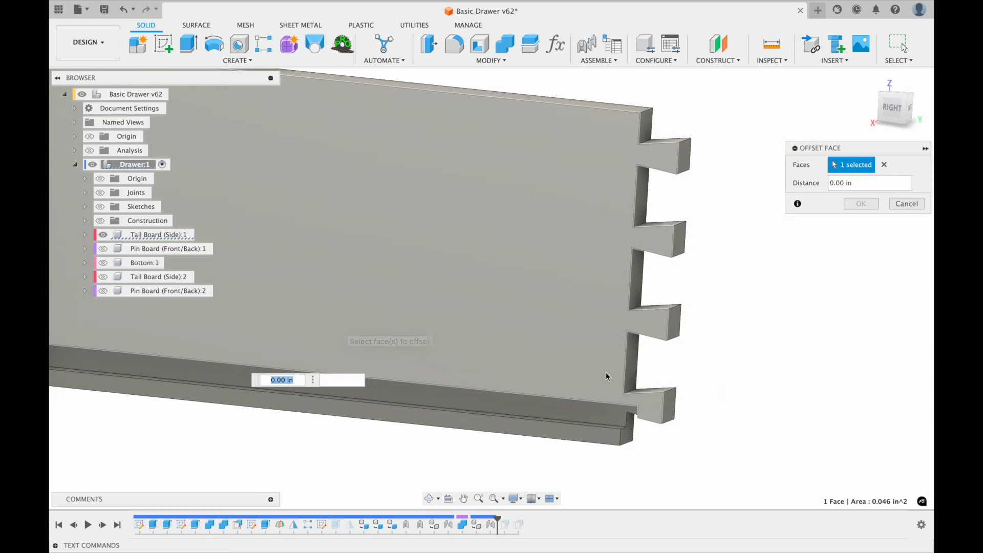
shift+scroll(622, 376, left, 10)
shift+scroll(622, 377, down, 3)
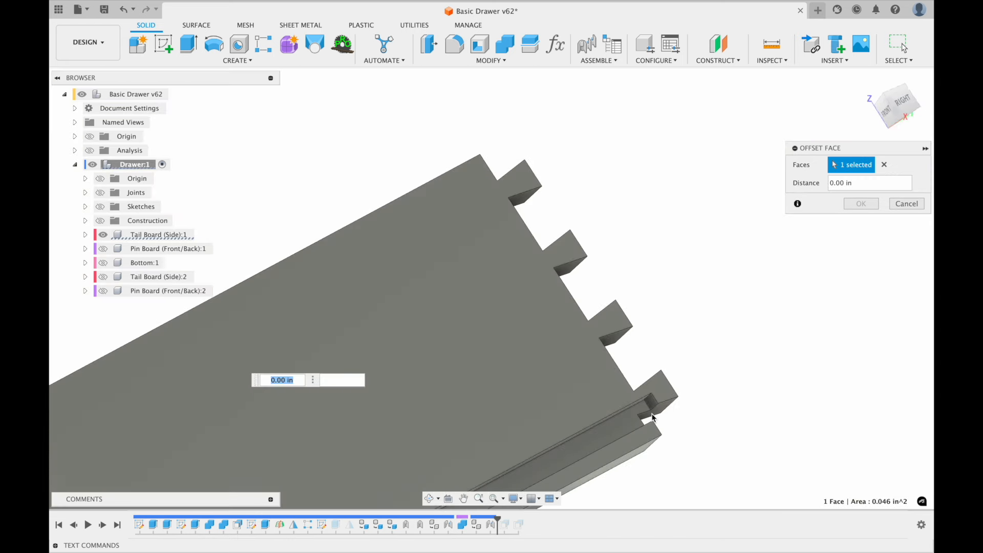
click(650, 402)
scroll(575, 183, left, 5)
scroll(575, 184, down, 10)
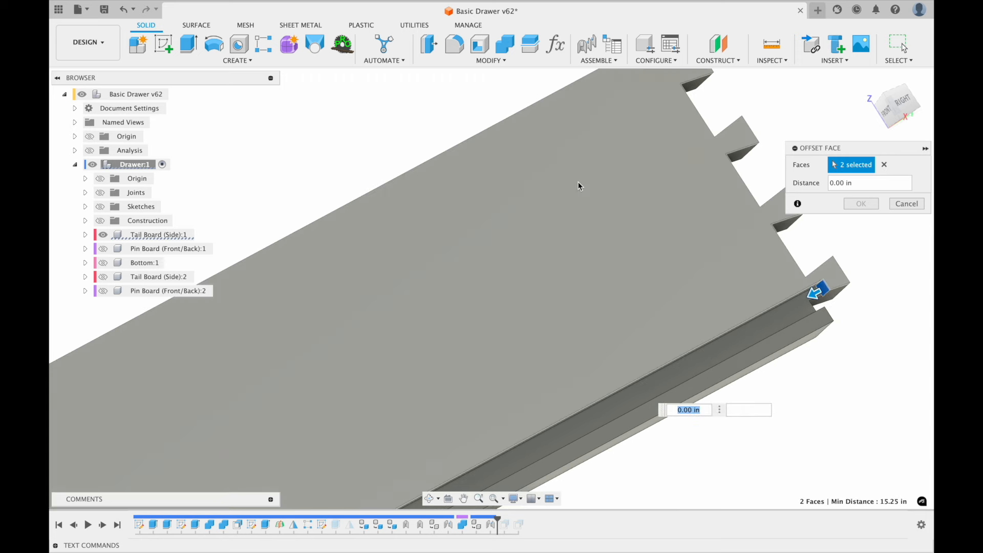
scroll(579, 183, down, 3)
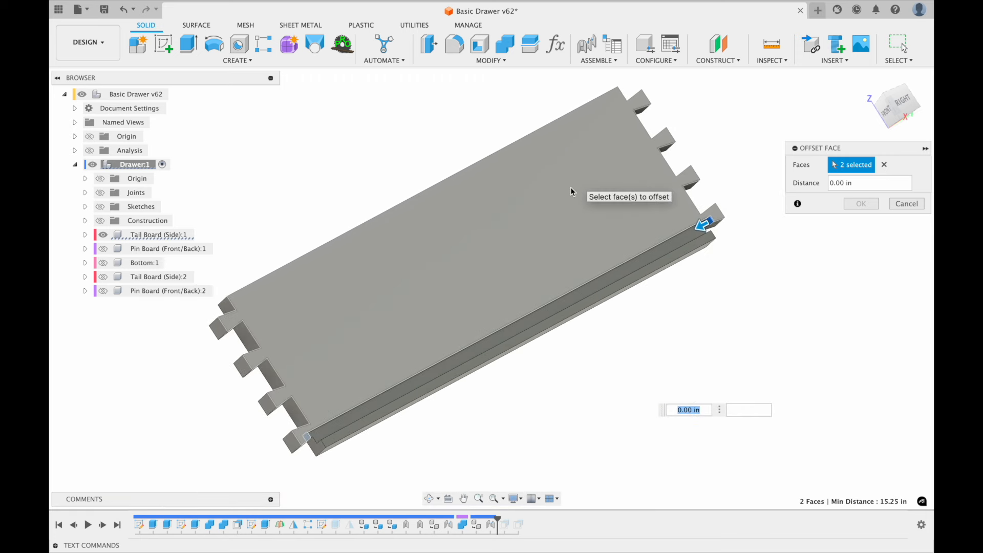
shift+scroll(535, 321, right, 10)
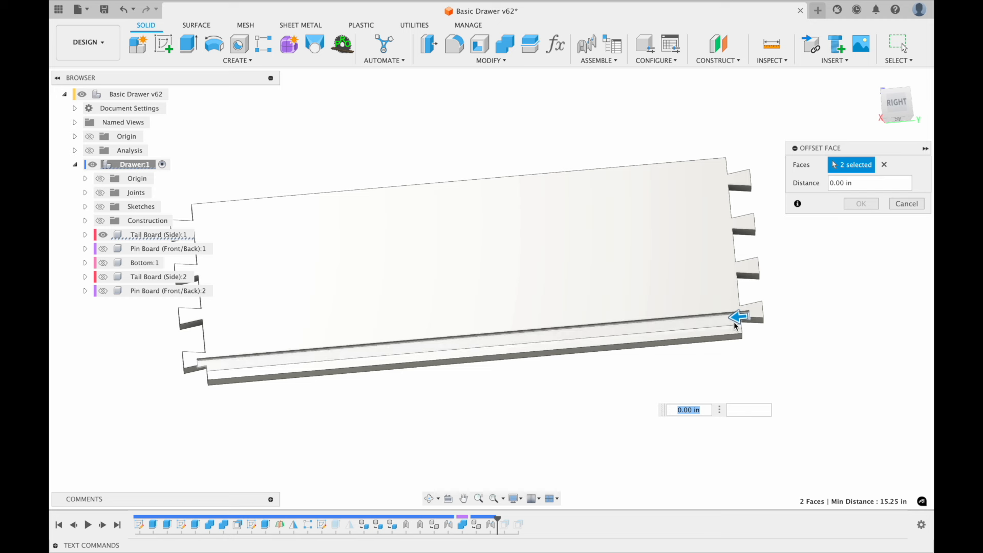
drag(740, 314, 745, 315)
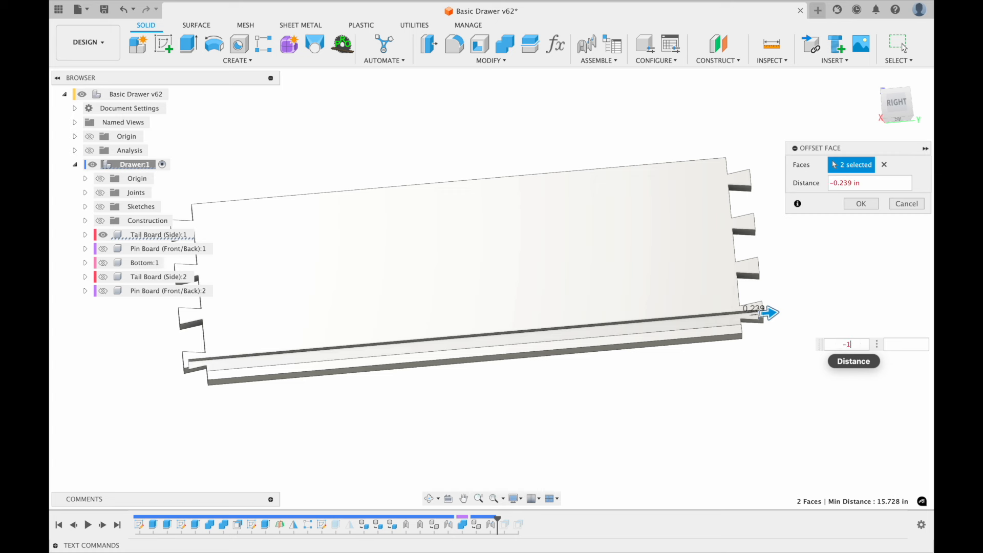
key(BackSpace)
key(BackSpace)
key(BackSpace)
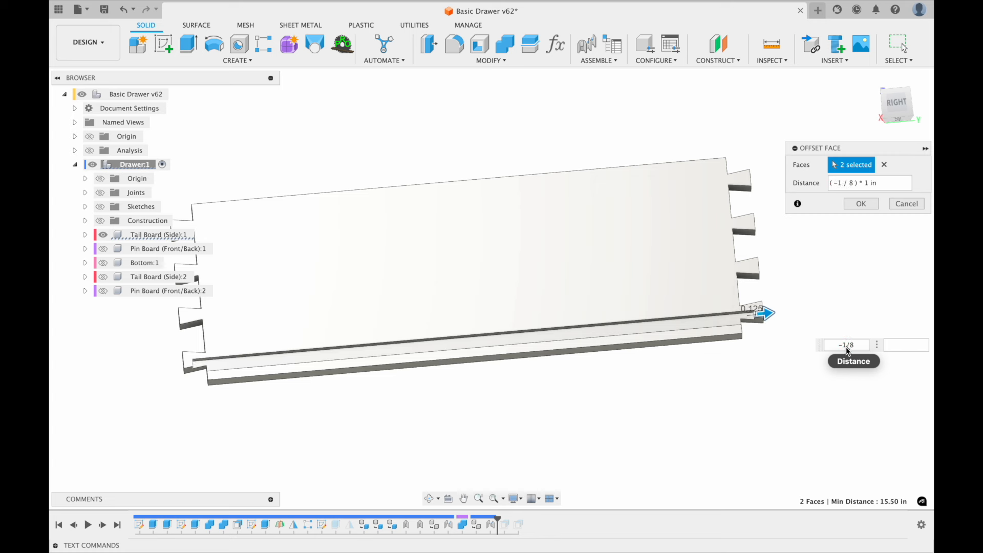
click(861, 204)
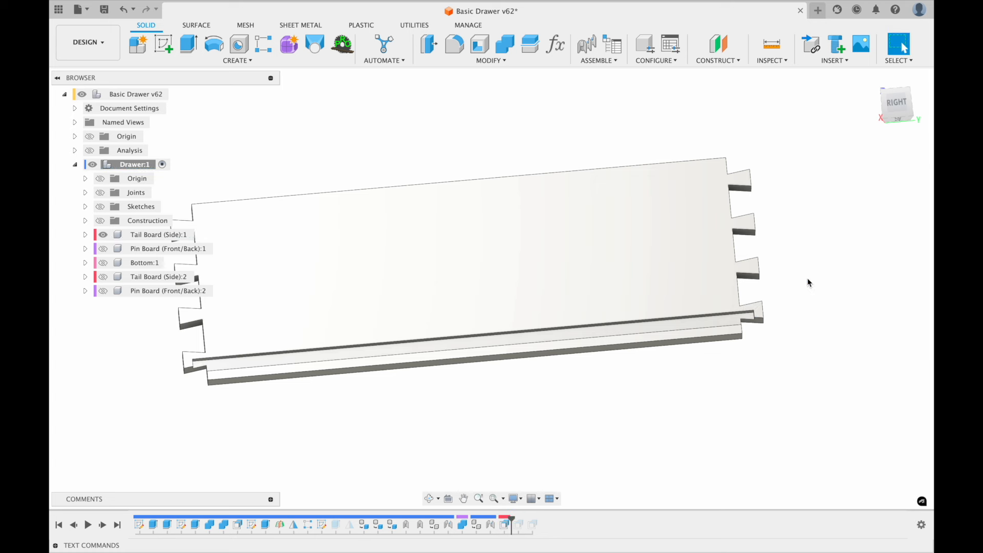
scroll(790, 323, up, 1)
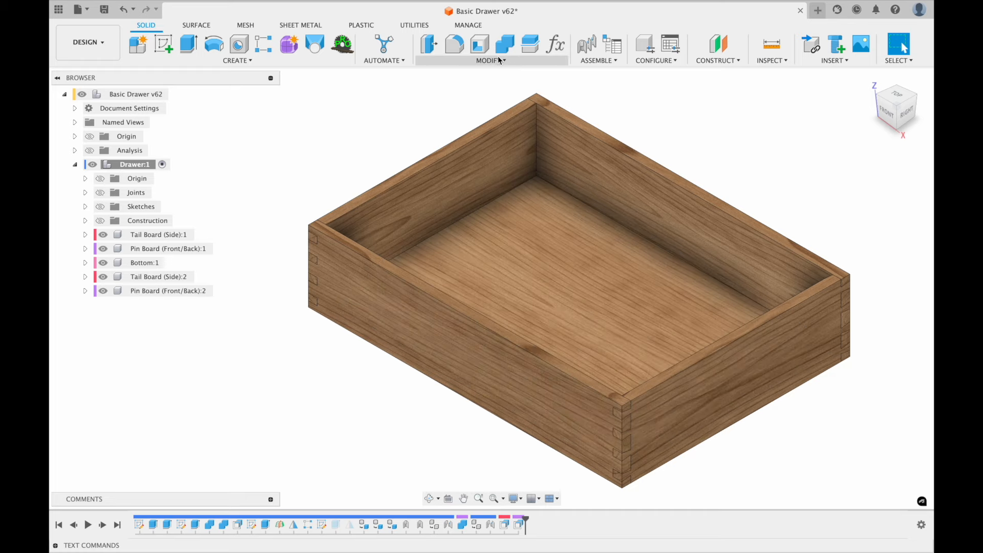
Step: Set the user parameter drawer_dovetail_degree to 12 deg and view the dovetails at the drawer's corner
click(499, 60)
click(468, 347)
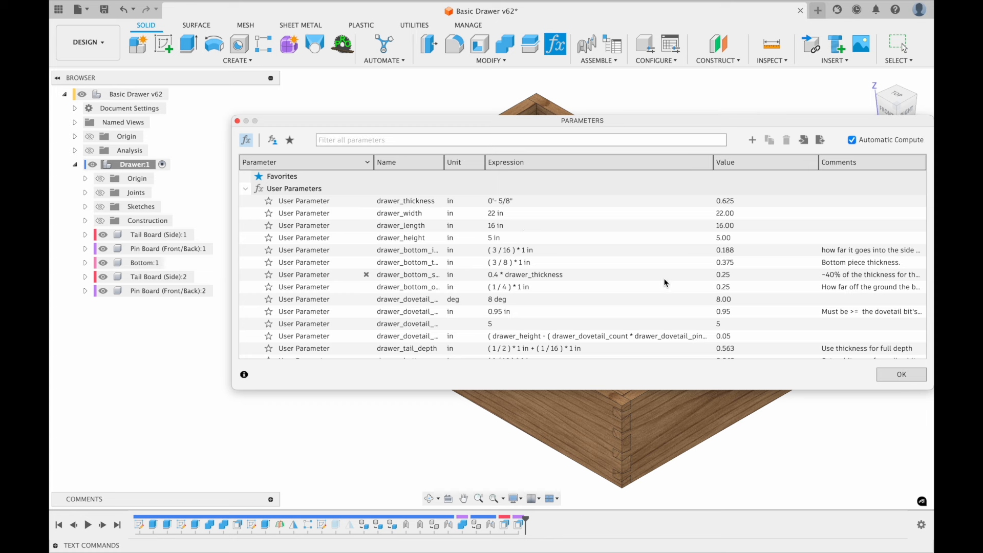
drag(493, 121, 814, 115)
scroll(442, 289, right, 3)
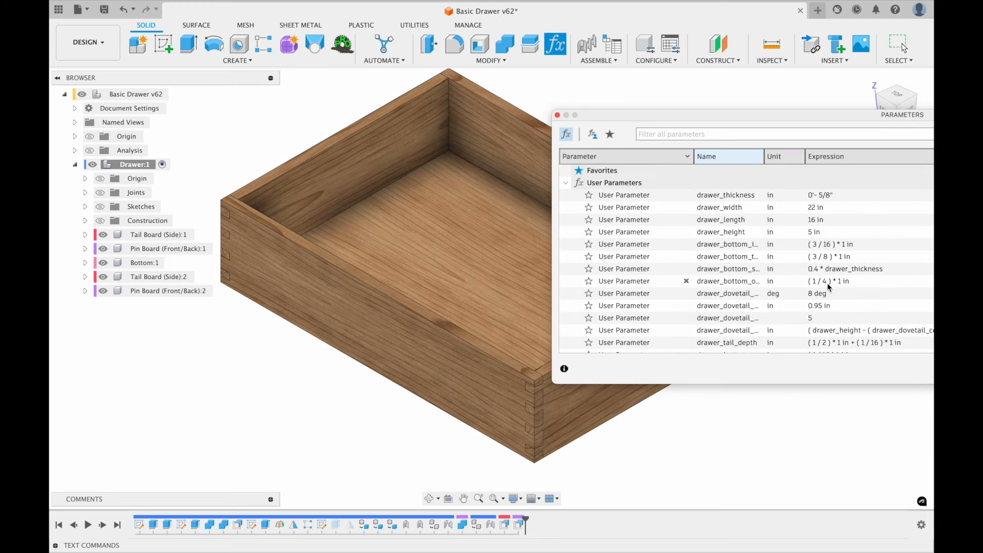
double_click(823, 296)
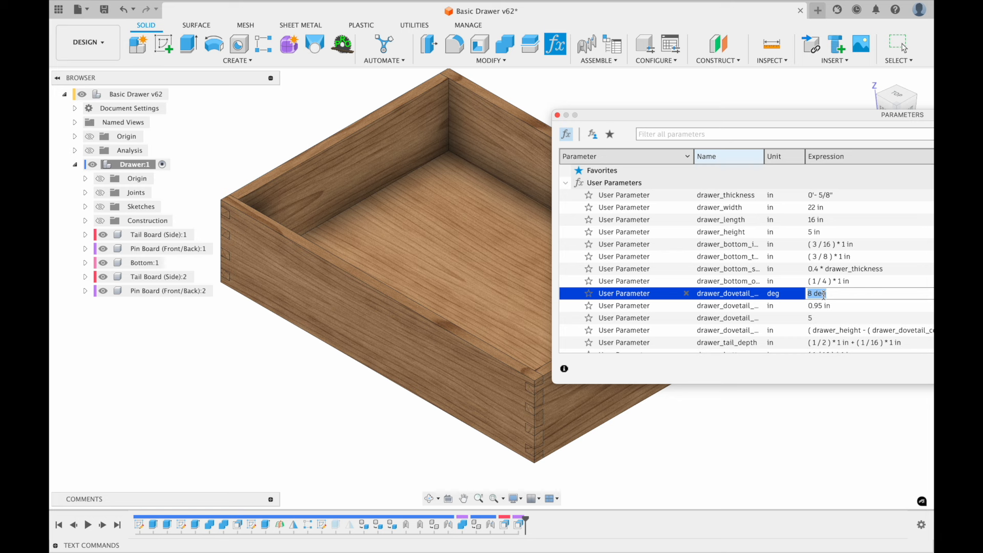
text(12 deg)
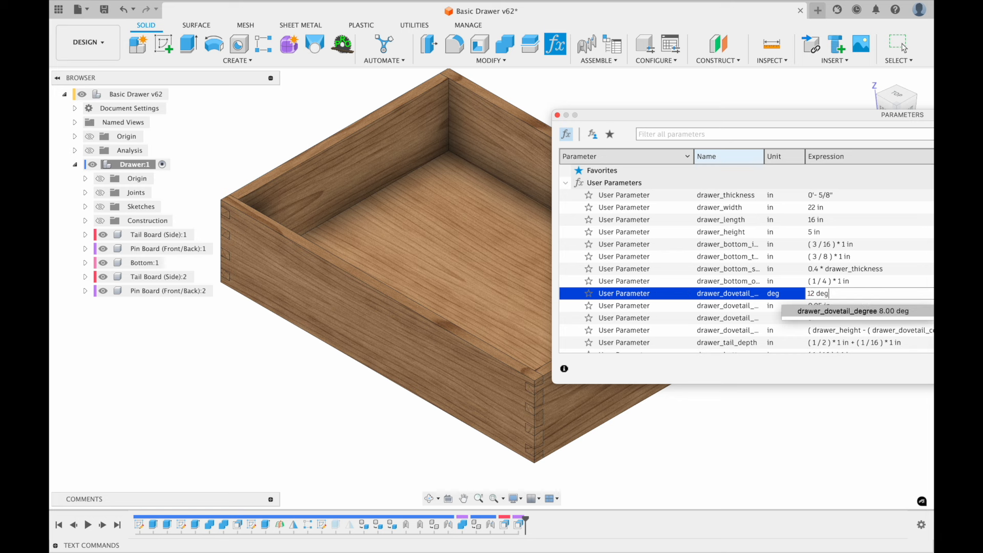
key(Escape)
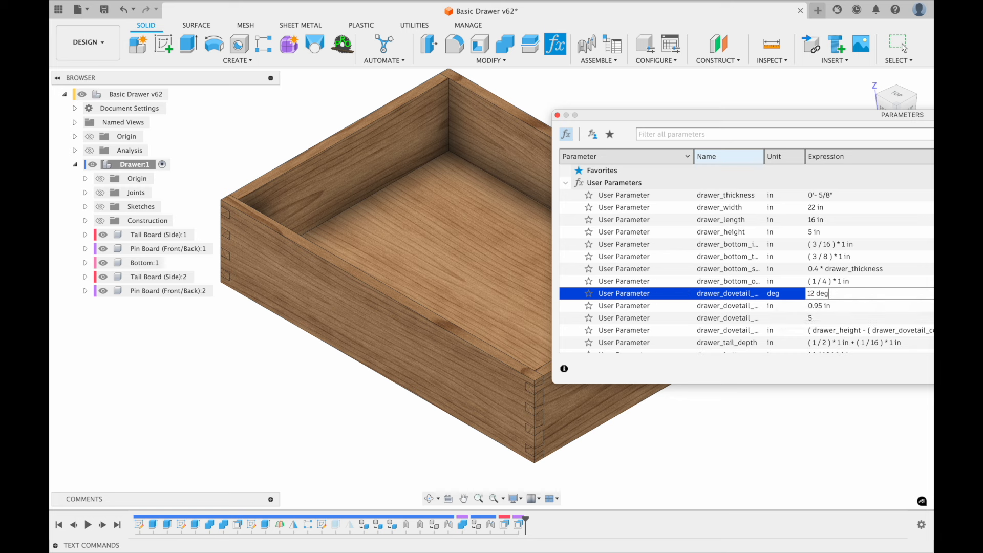
scroll(536, 418, up, 5)
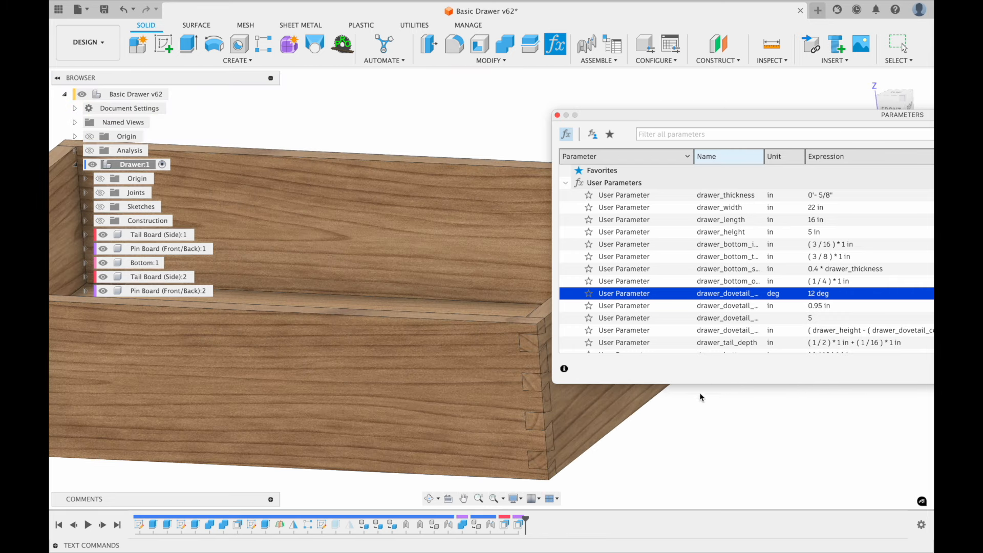
Step: Set the 0.95 in dovetail pin parameter to 0.5 in and examine the updated dovetails at the drawer's corner
click(818, 307)
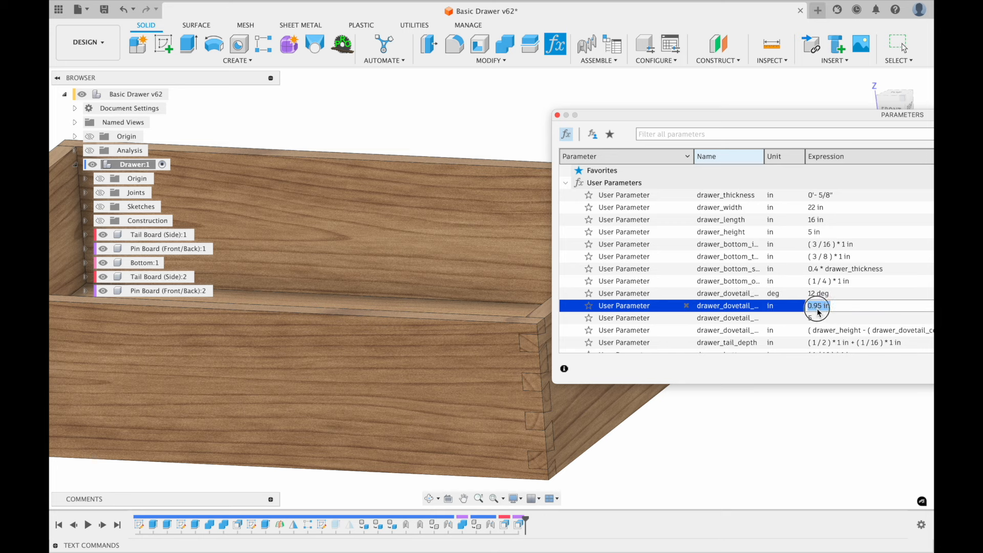
text(.5)
key(Return)
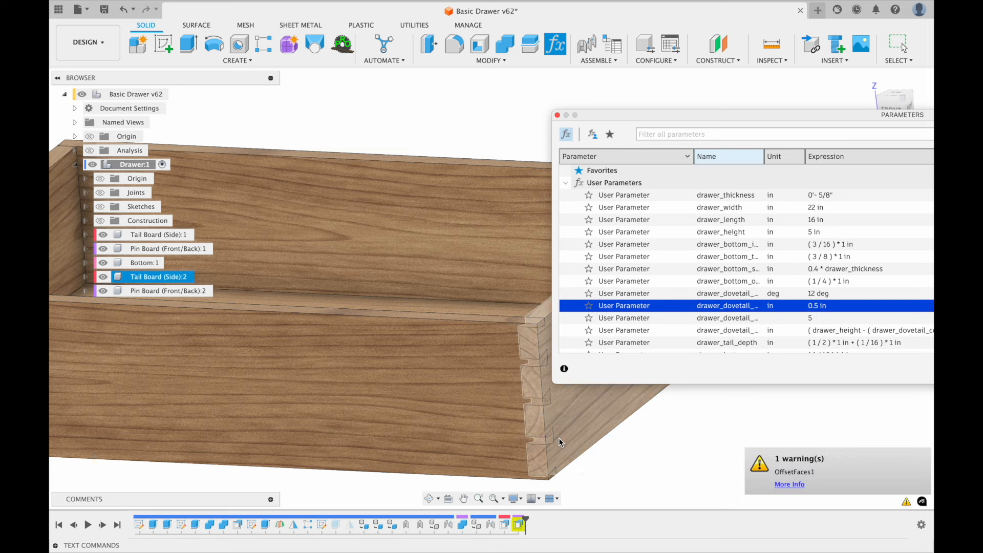
shift+scroll(558, 439, right, 5)
shift+scroll(559, 438, left, 10)
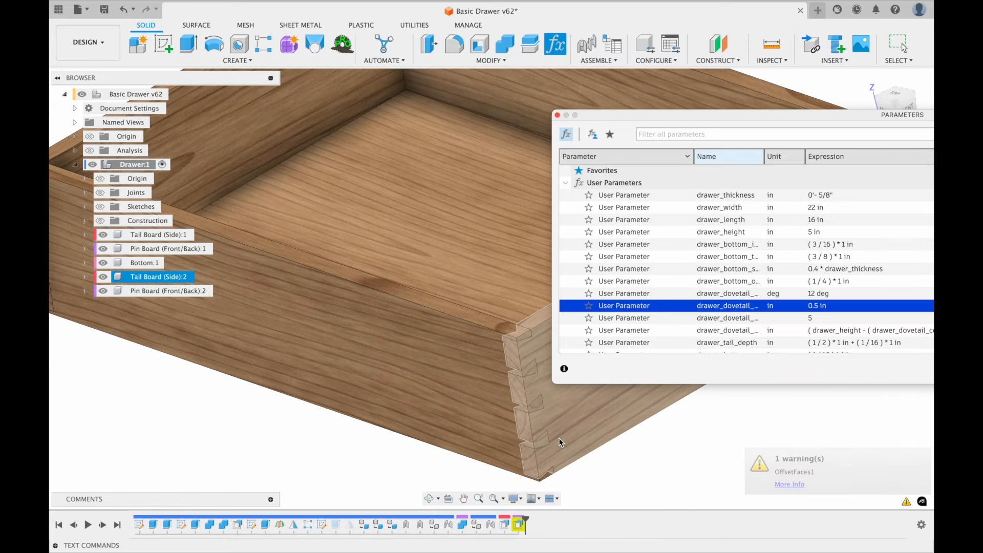
shift+scroll(558, 437, left, 3)
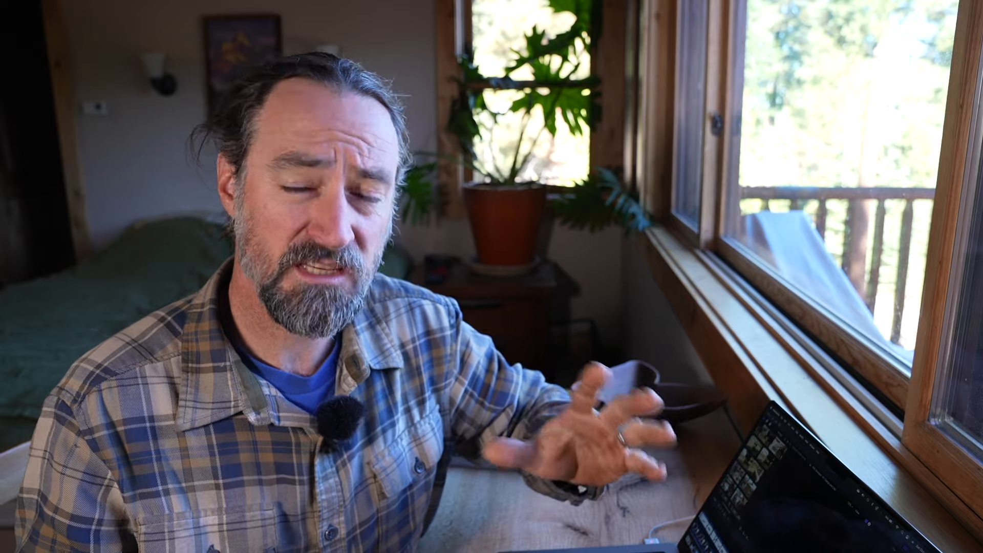